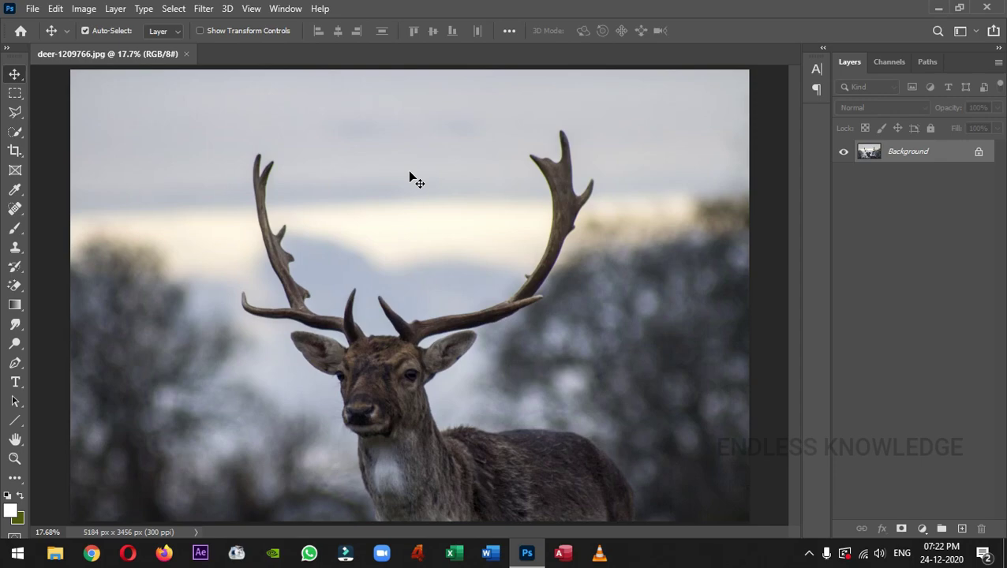
Step: Select the deer automatically with the Select Subject command
key("w")
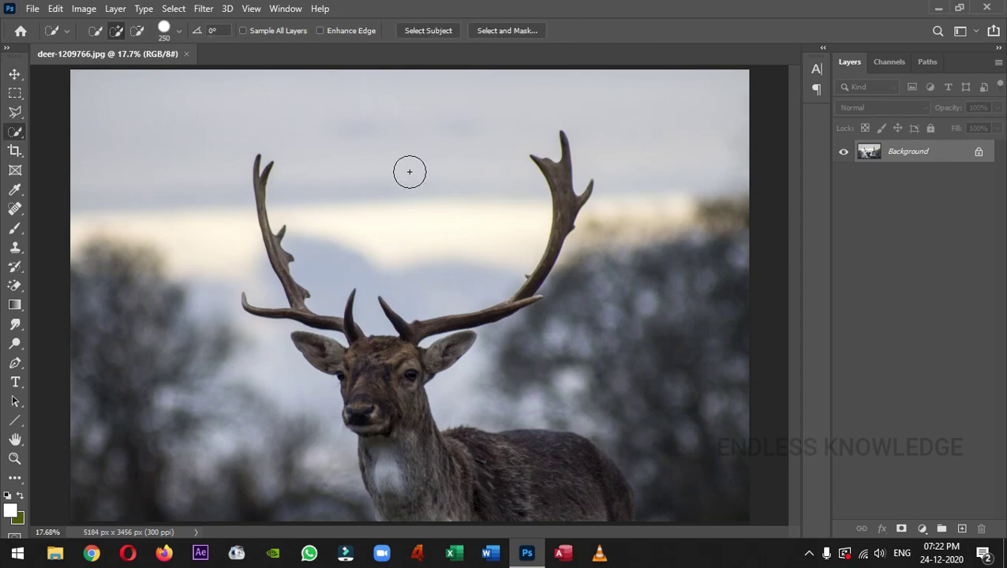
key("p")
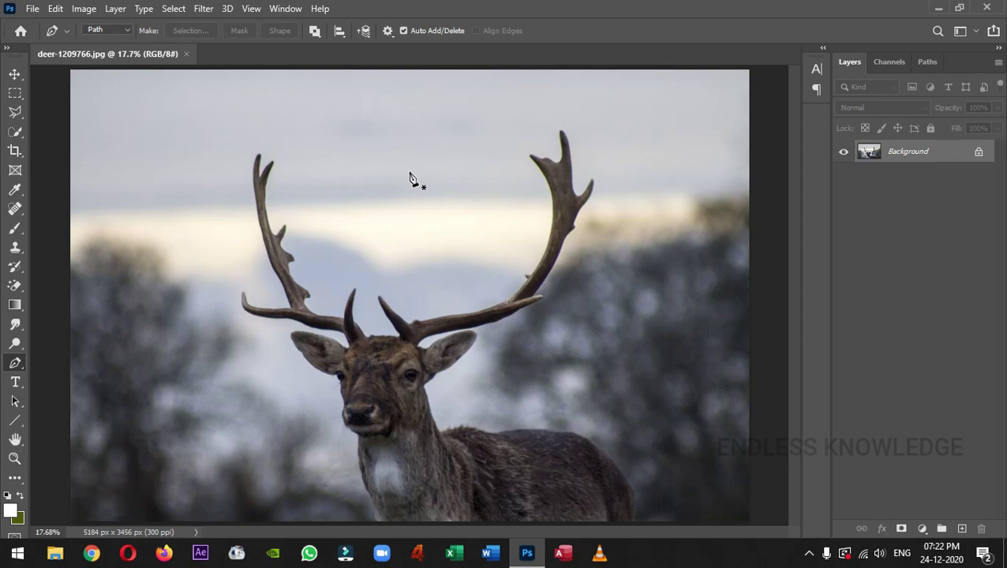
left_click(174, 9)
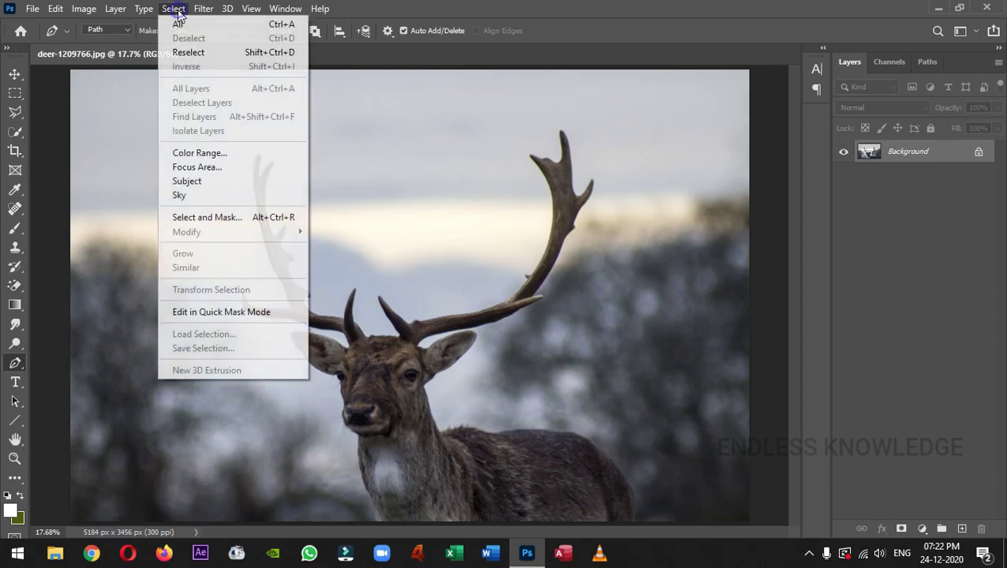
left_click(239, 184)
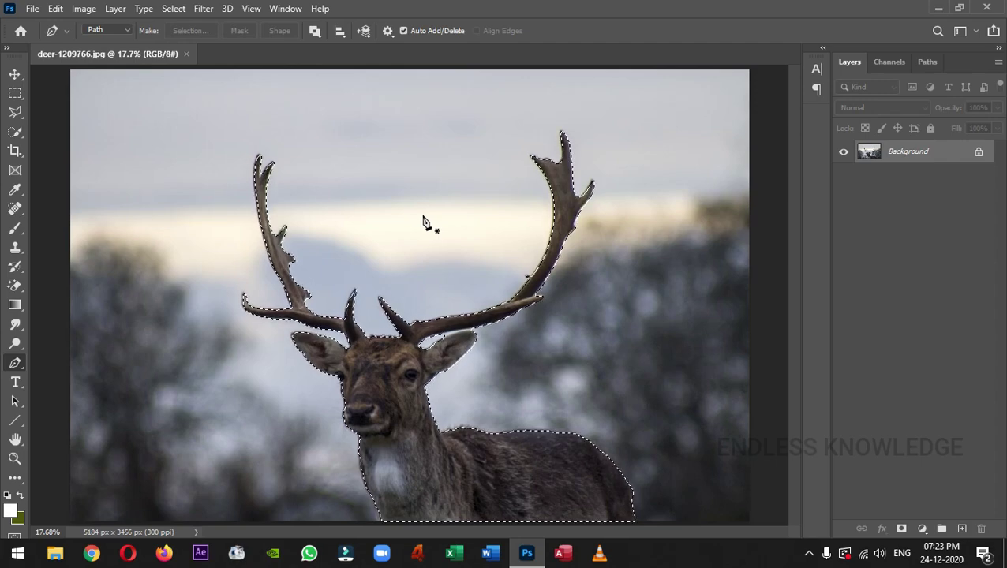
Step: Activate the Quick Selection tool and set its brush size to 150 px
key("w")
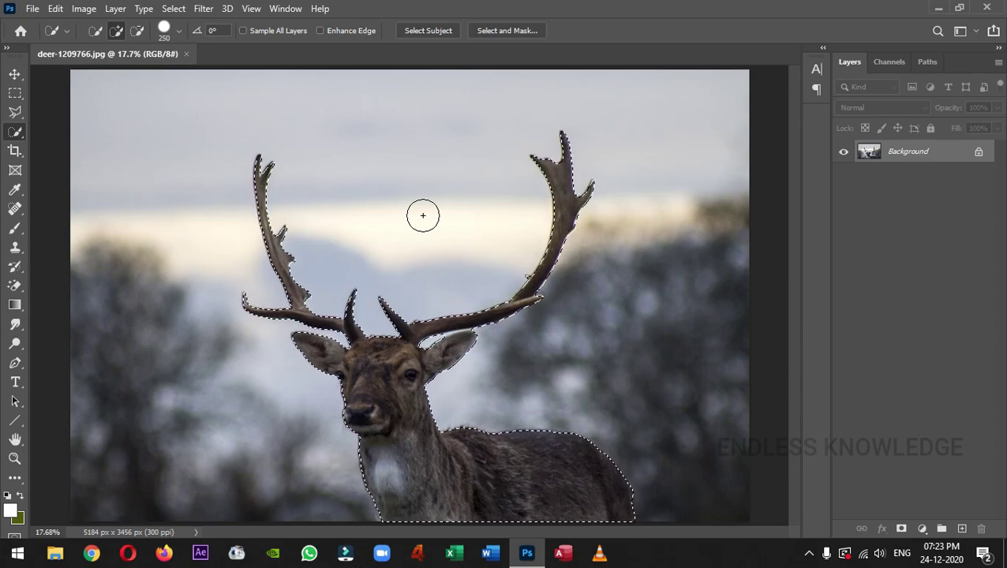
key("bracketright")
key("bracketright")
key("bracketright")
key("bracketright")
key("bracketright")
key("bracketright")
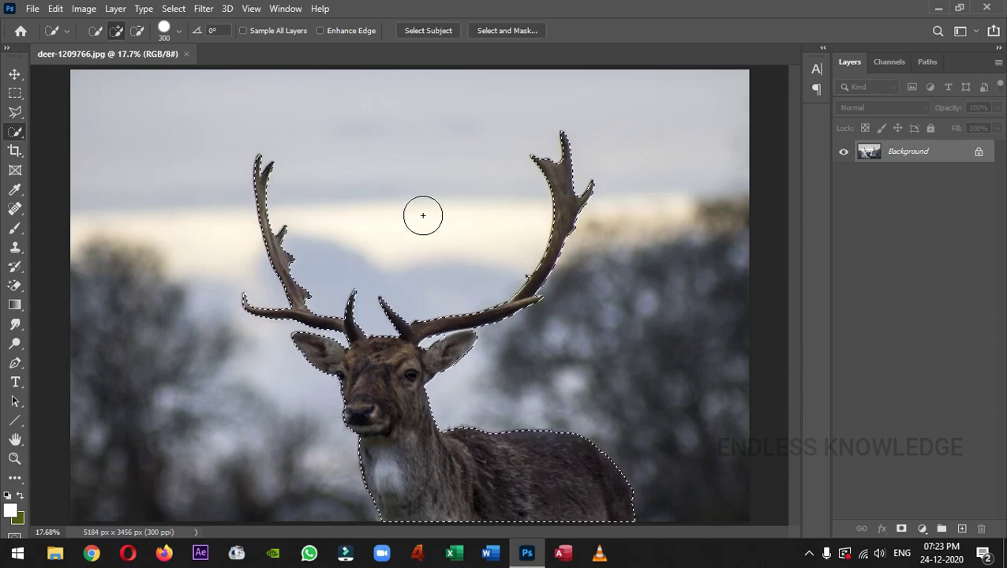
key("bracketleft")
key("bracketleft")
key("bracketleft")
key("bracketleft")
key("bracketleft")
key("bracketleft")
key("bracketleft")
key("bracketleft")
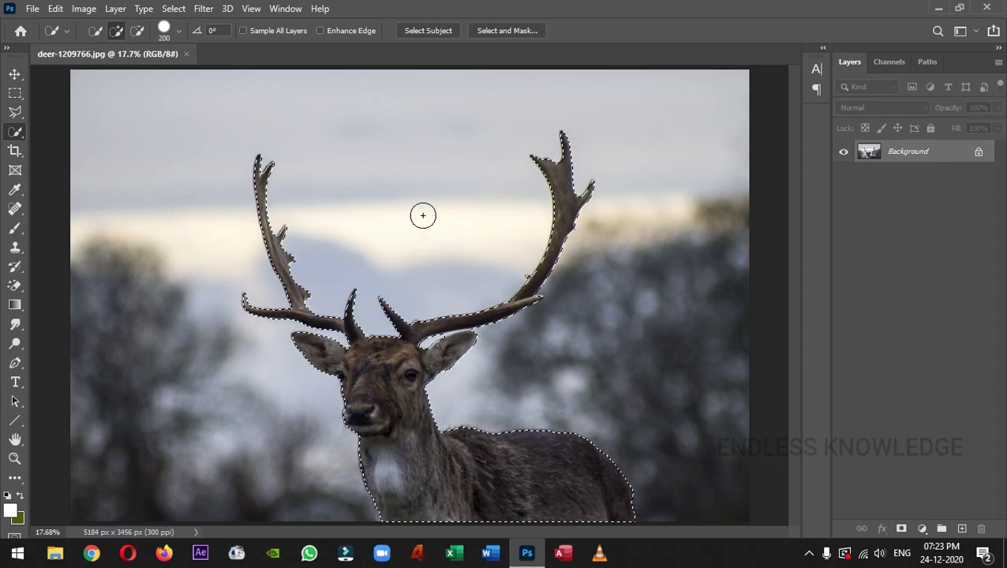
key("bracketright")
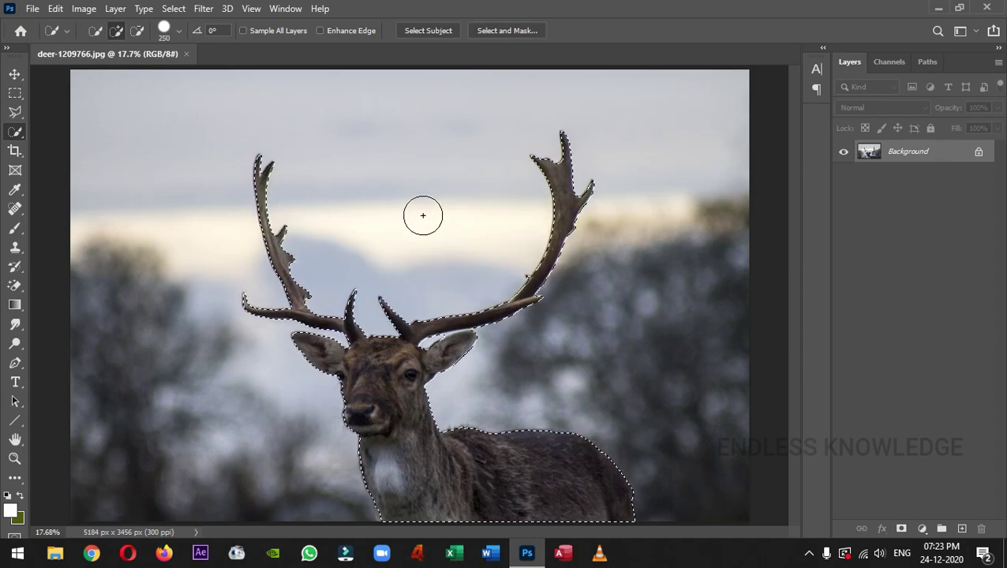
key("bracketleft")
key("bracketleft")
key("bracketleft")
key("bracketleft")
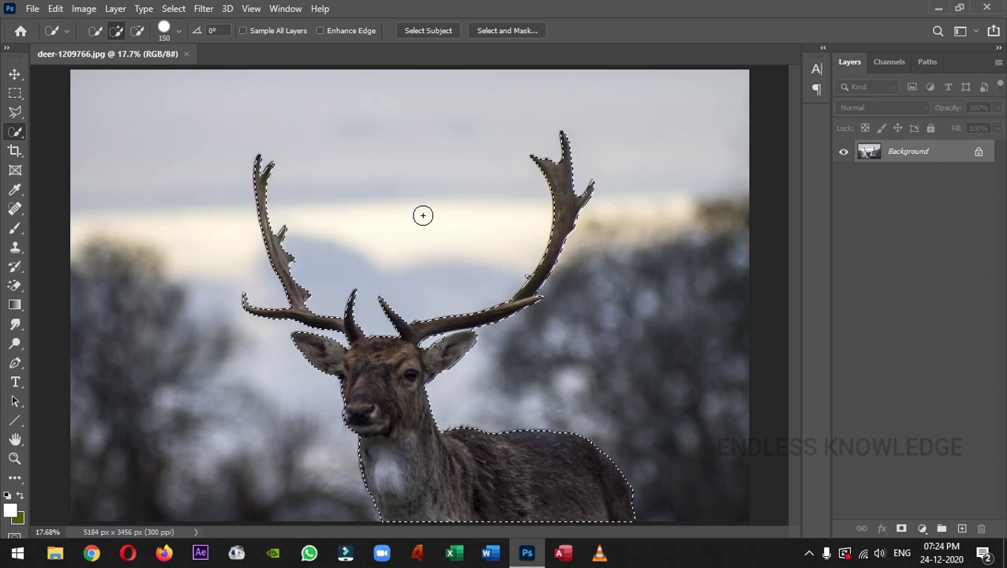
Step: Subtract the sky gap between the right-hand antler and the ear from the selection, using a 20 px brush
scroll(423, 216, "up", 4)
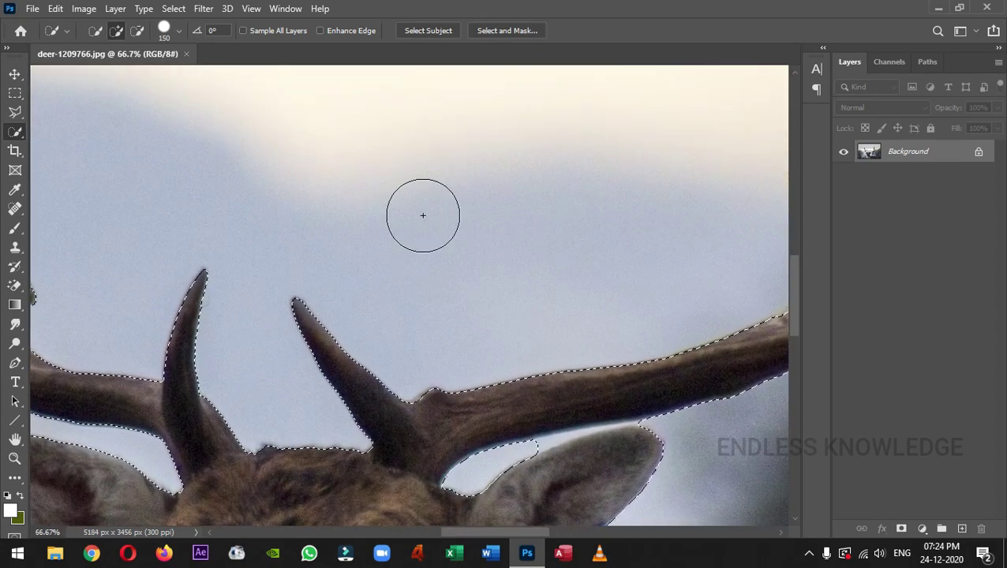
left_click_drag(563, 330, 380, 202)
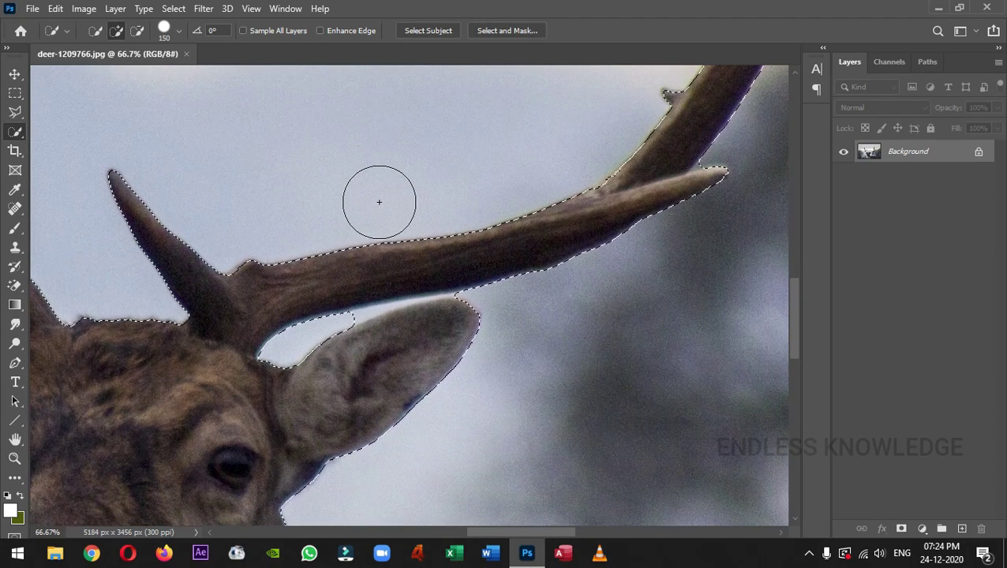
key("ctrl+plus")
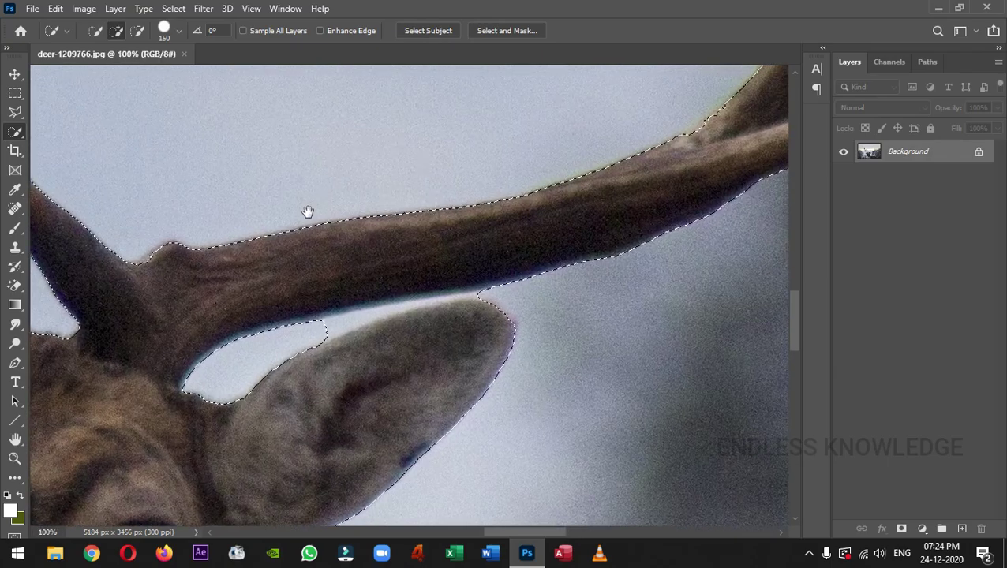
mouse_move(308, 212)
left_mouse_down()
mouse_move(583, 177)
mouse_move(555, 170)
left_mouse_up()
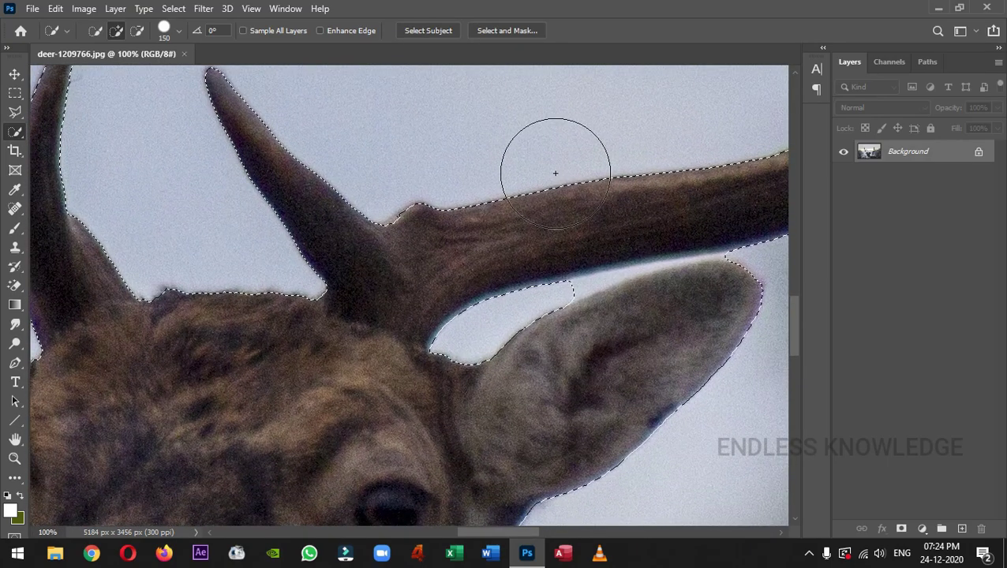
key("bracketleft")
key("bracketleft")
key("bracketleft")
key("bracketleft")
key("bracketleft")
key("bracketleft")
key("bracketleft")
key("bracketleft")
key("bracketleft")
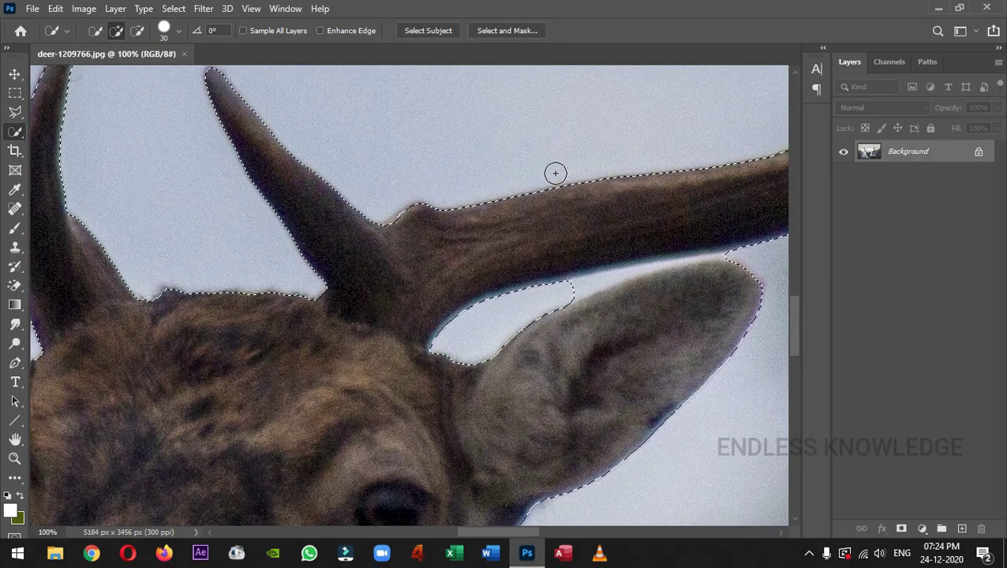
key("bracketleft")
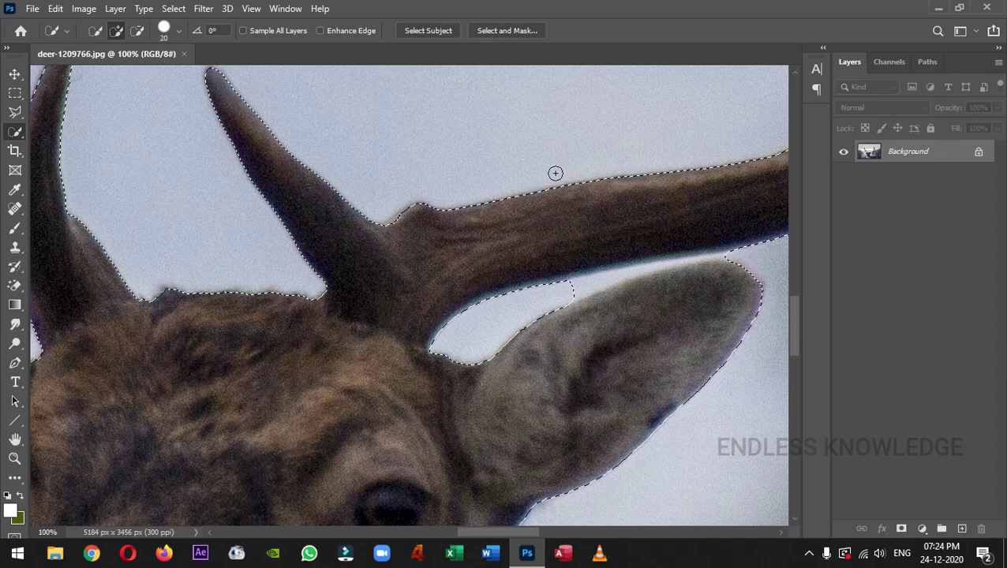
left_click_drag(589, 254, 450, 238)
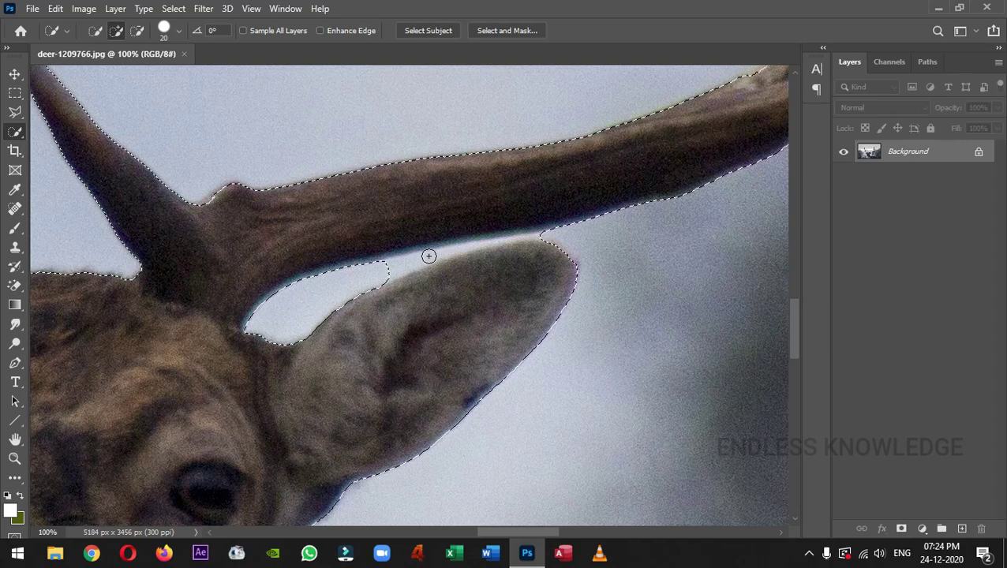
mouse_move(382, 265)
left_mouse_down()
mouse_move(374, 274)
mouse_move(541, 229)
left_mouse_up()
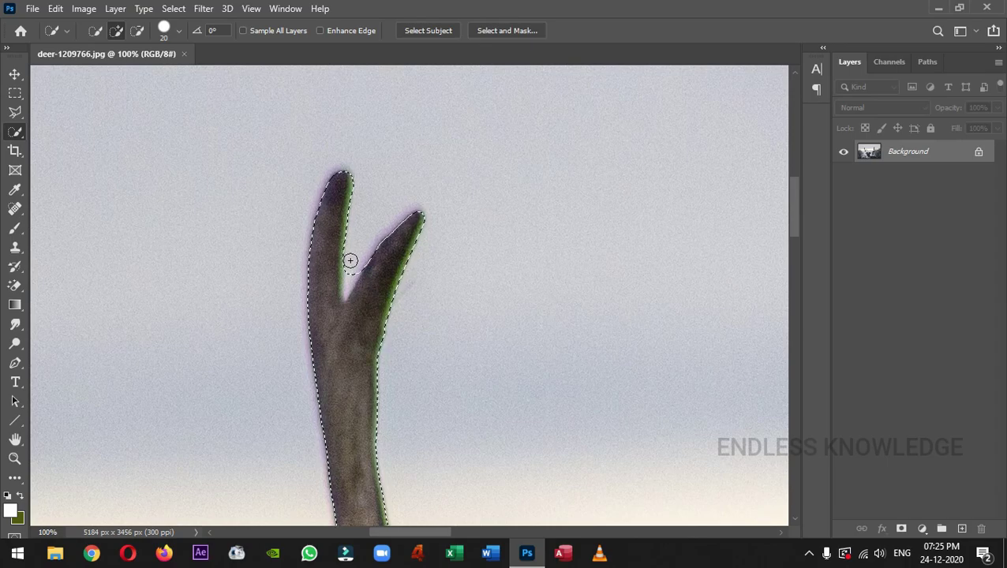
Step: Subtract the sky in the notch of the left-hand antler's forked tip from the selection, using an 8 px brush
key("bracketleft")
key("bracketleft")
key("bracketleft")
key("bracketleft")
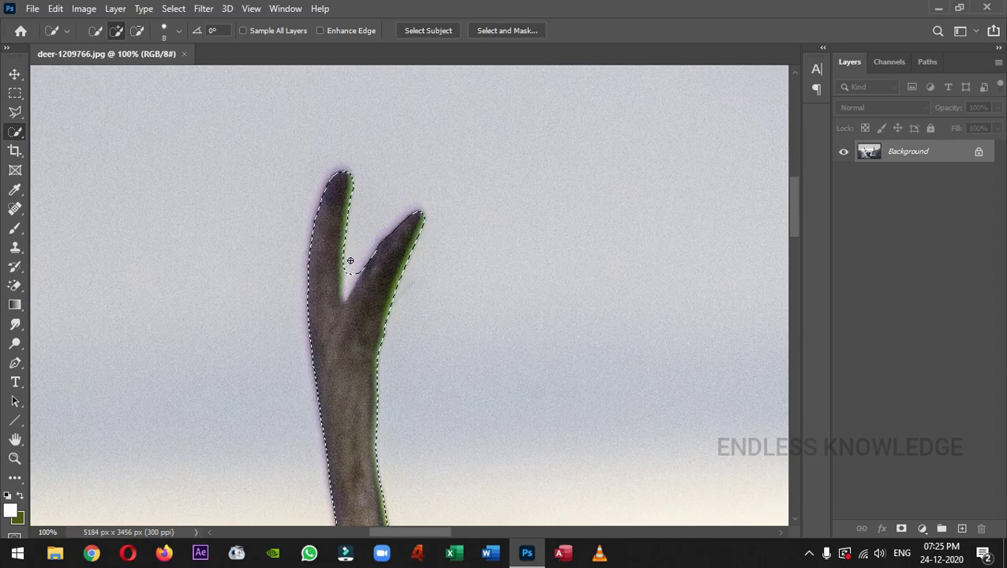
key("ctrl+plus")
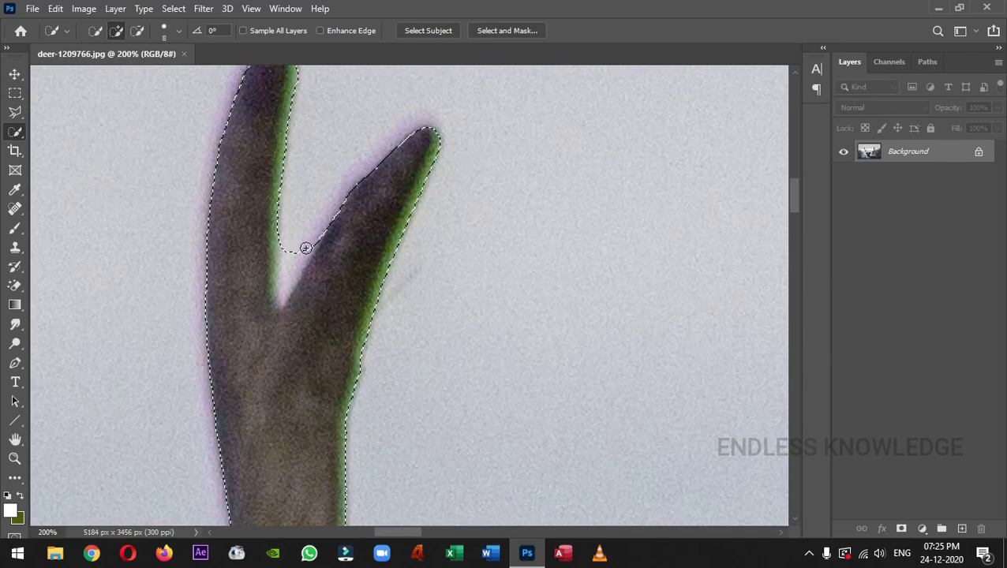
key("alt")
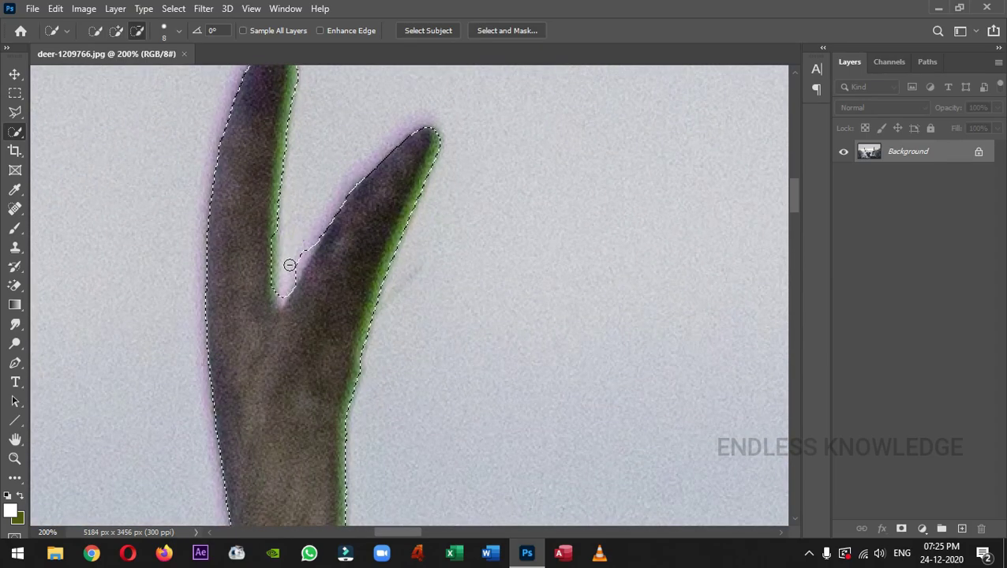
left_click(290, 265, "alt")
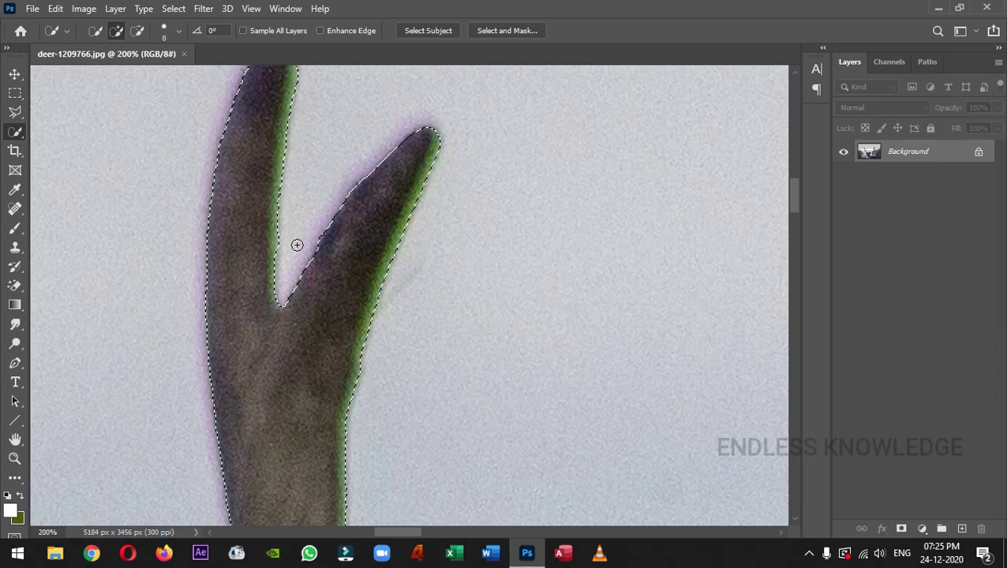
key("ctrl+0")
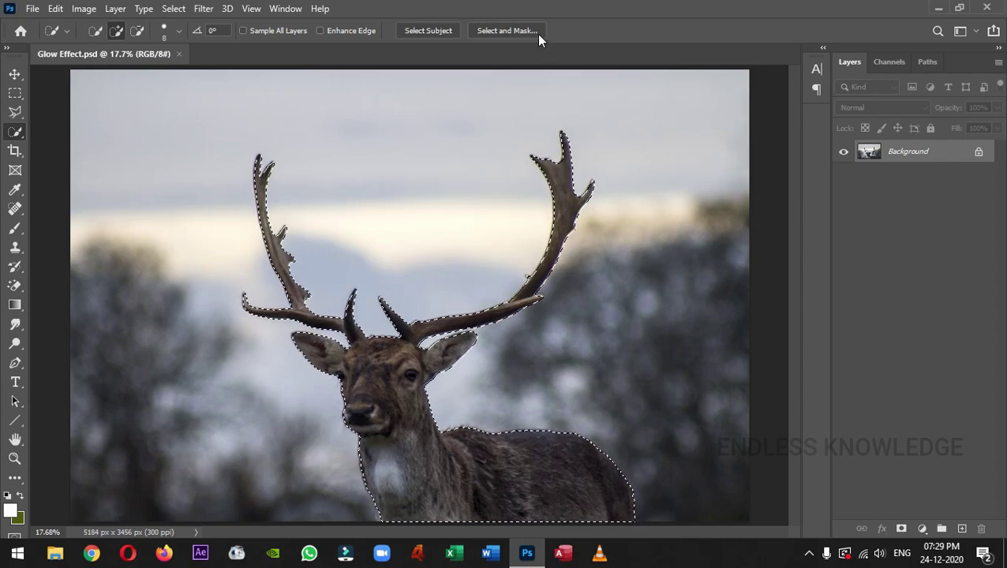
Step: Open the deer selection in Select and Mask and use the Onion Skin view mode
right_click(371, 101)
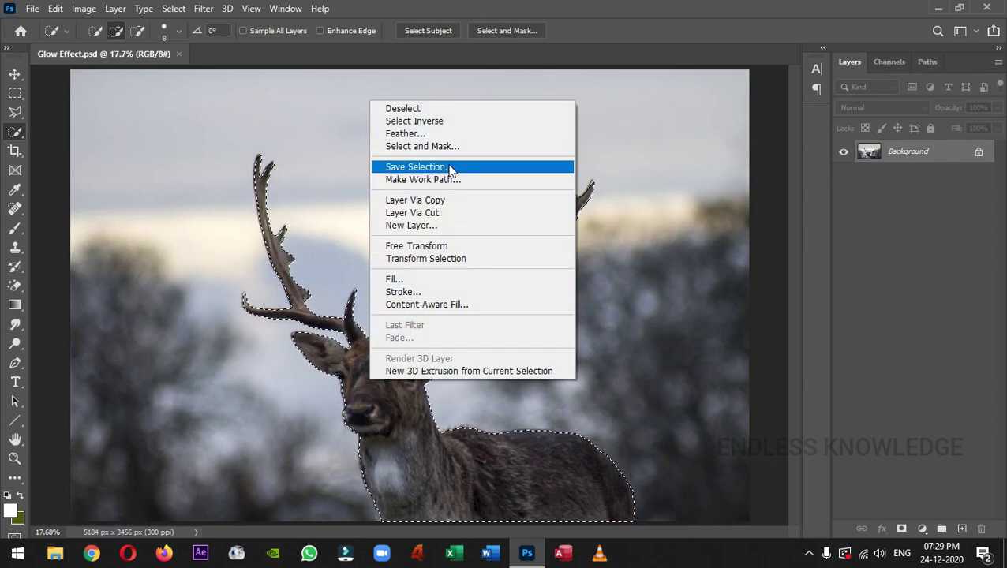
left_click(466, 146)
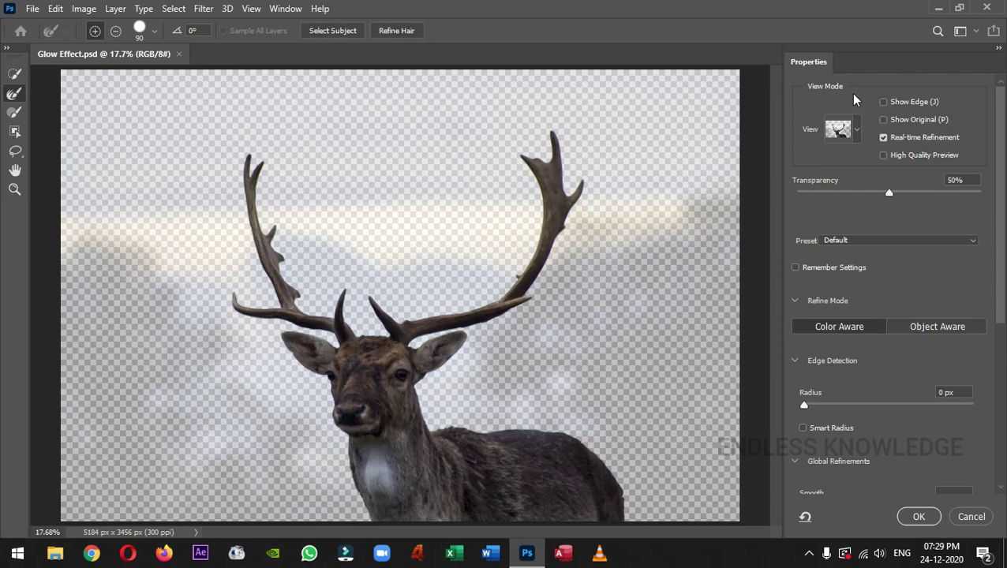
left_click(857, 130)
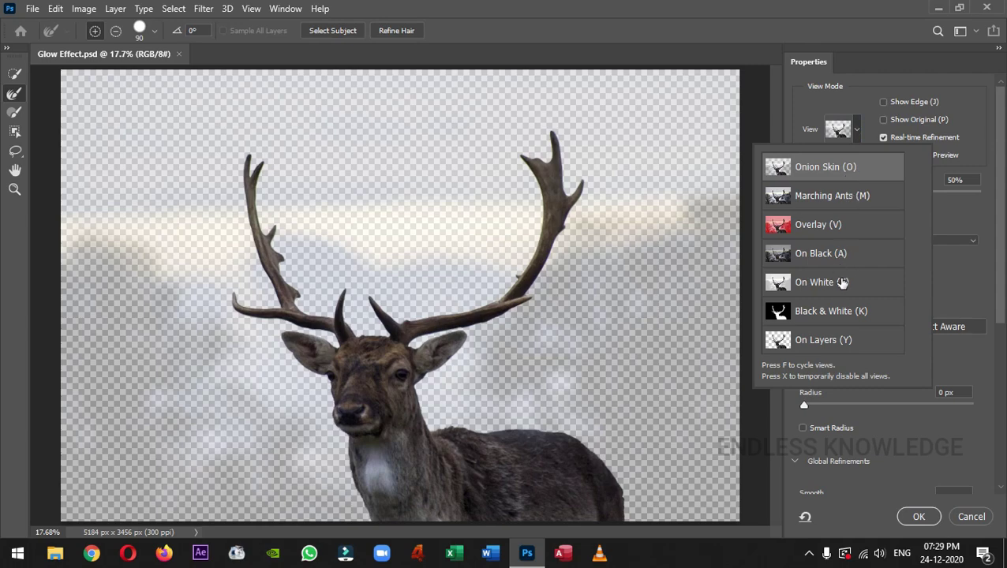
left_click(850, 169)
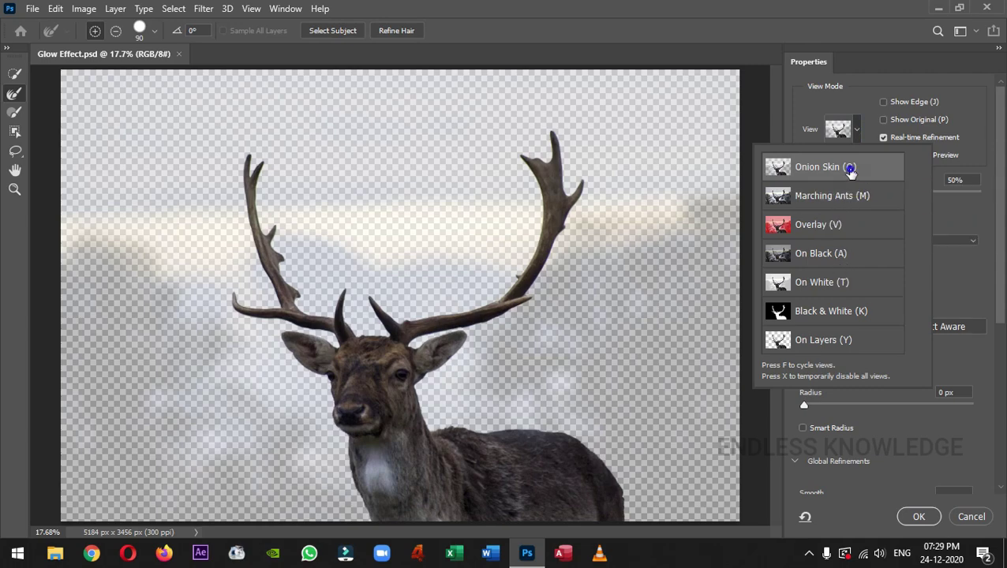
left_click(957, 202)
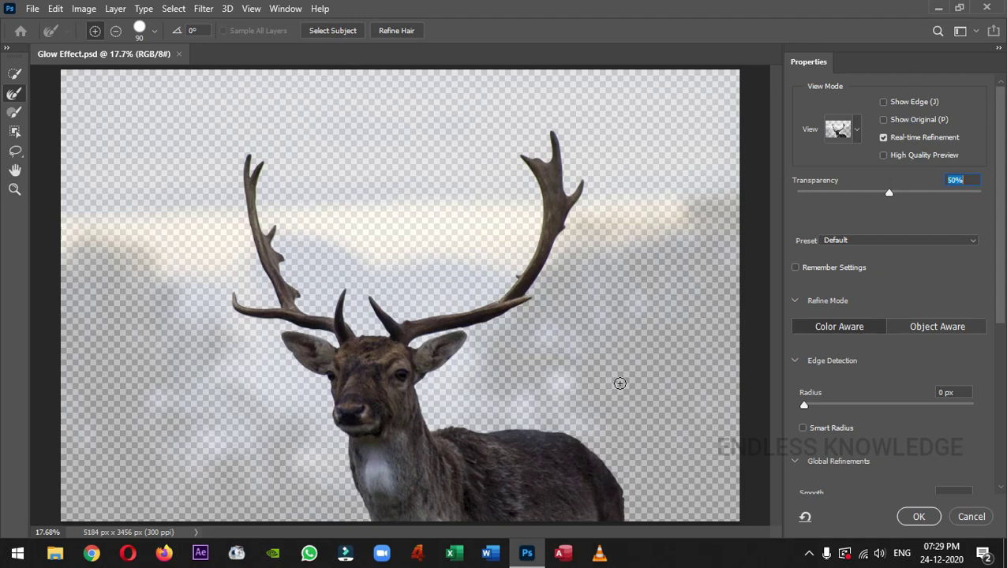
Step: Refine the selection edge along the deer's rump and back with the Refine Edge Brush at 40 px
key("ctrl+plus")
key("ctrl+plus")
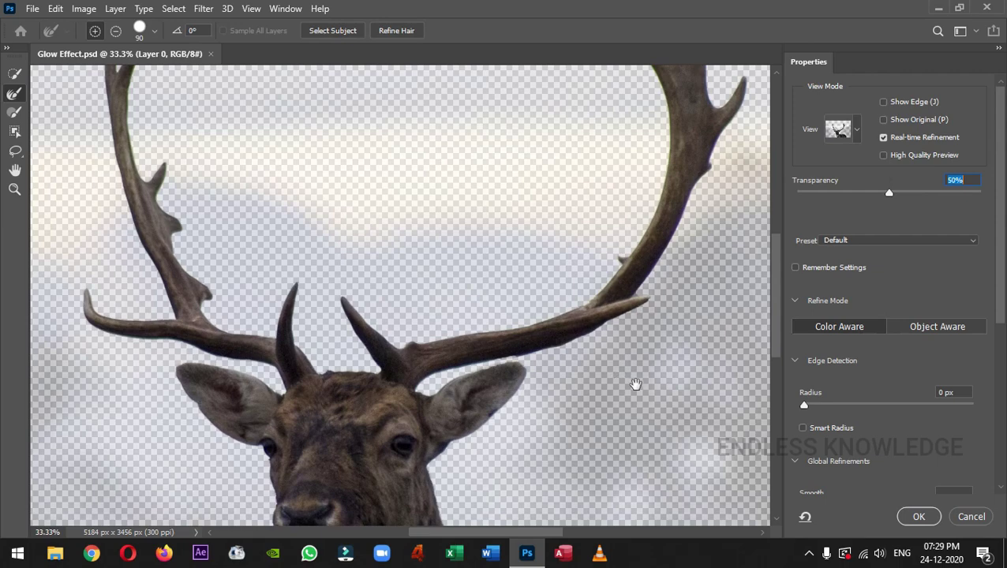
left_click_drag(637, 387, 374, 193)
left_click_drag(547, 353, 629, 351)
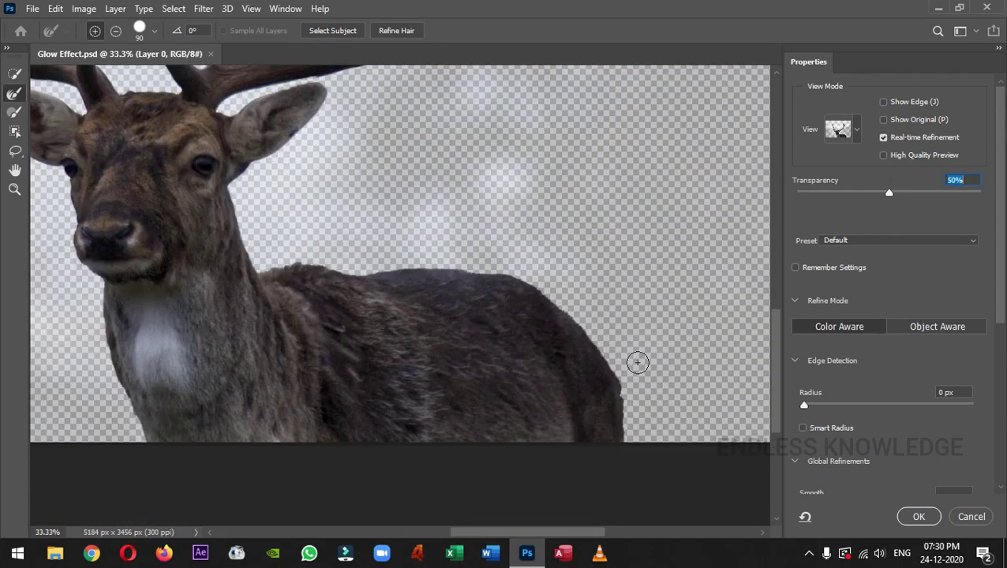
key("bracketleft")
left_click_drag(625, 388, 624, 392)
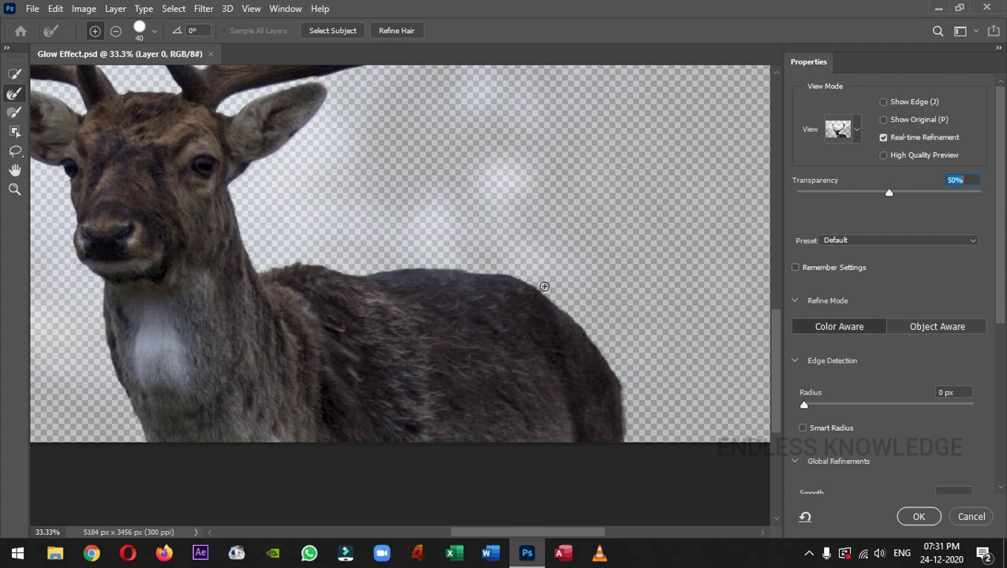
Step: Inspect the cutout edges around both antlers, the ears and the head at 50% zoom
scroll(578, 331, "up", 5)
key("ctrl+plus")
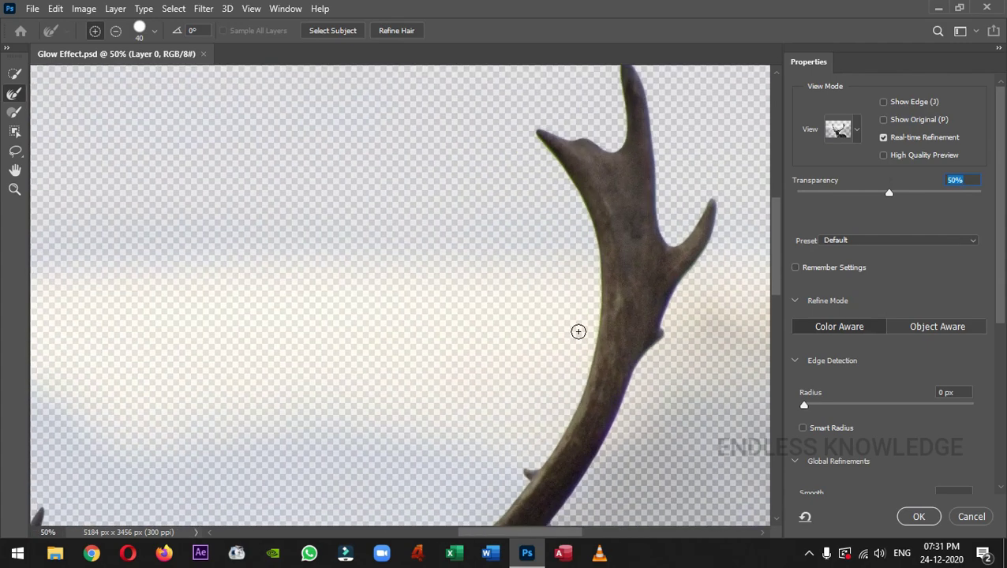
left_click_drag(639, 178, 578, 258)
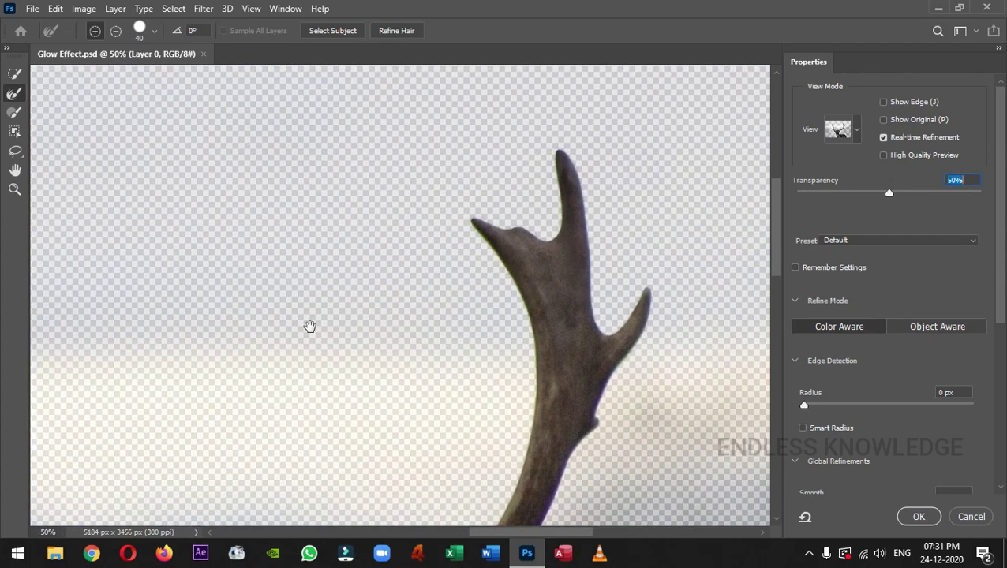
left_click_drag(311, 328, 579, 176)
left_click_drag(202, 315, 467, 164)
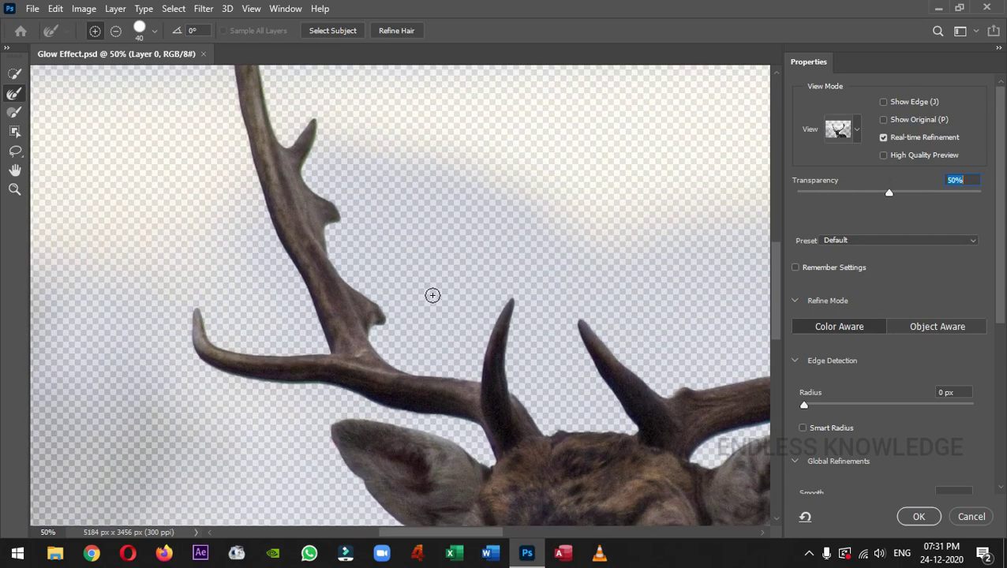
left_click_drag(373, 200, 441, 342)
left_click_drag(418, 260, 429, 318)
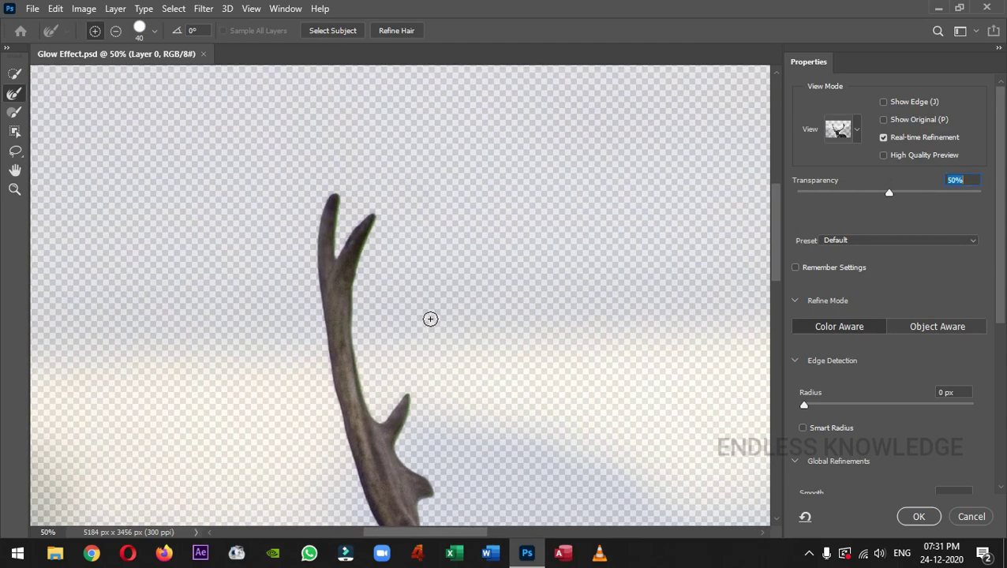
left_click_drag(462, 287, 445, 238)
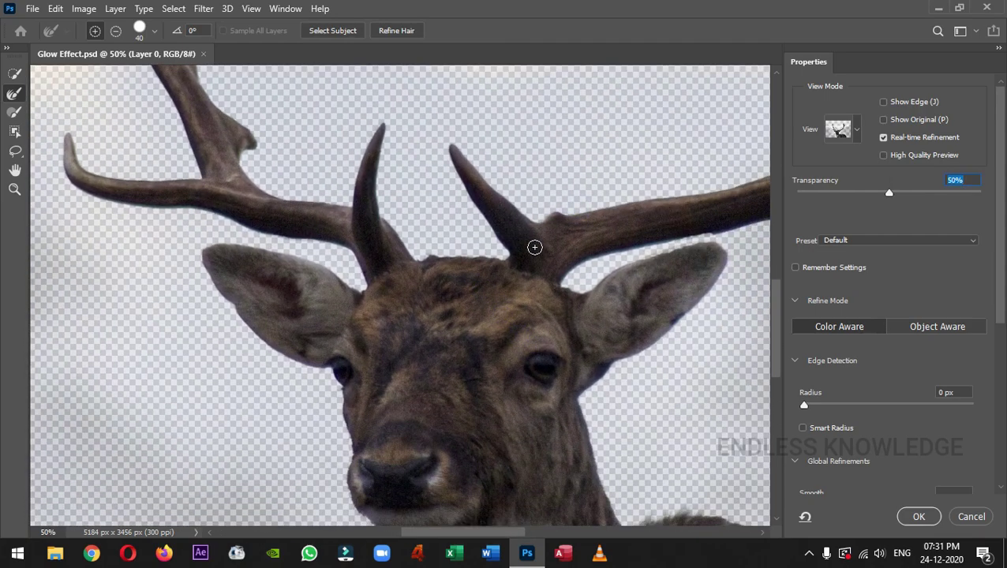
Step: Set the edge contrast to 10%, enable Decontaminate Colors at 100% and output the deer to a new layer with layer mask
scroll(544, 302, "right", 5)
scroll(544, 301, "up", 1)
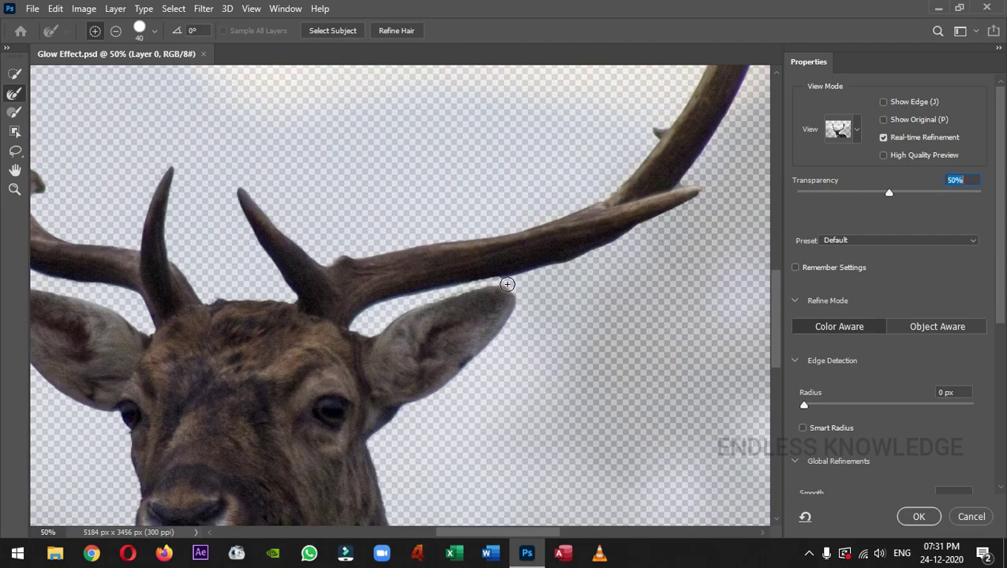
left_click_drag(655, 247, 528, 409)
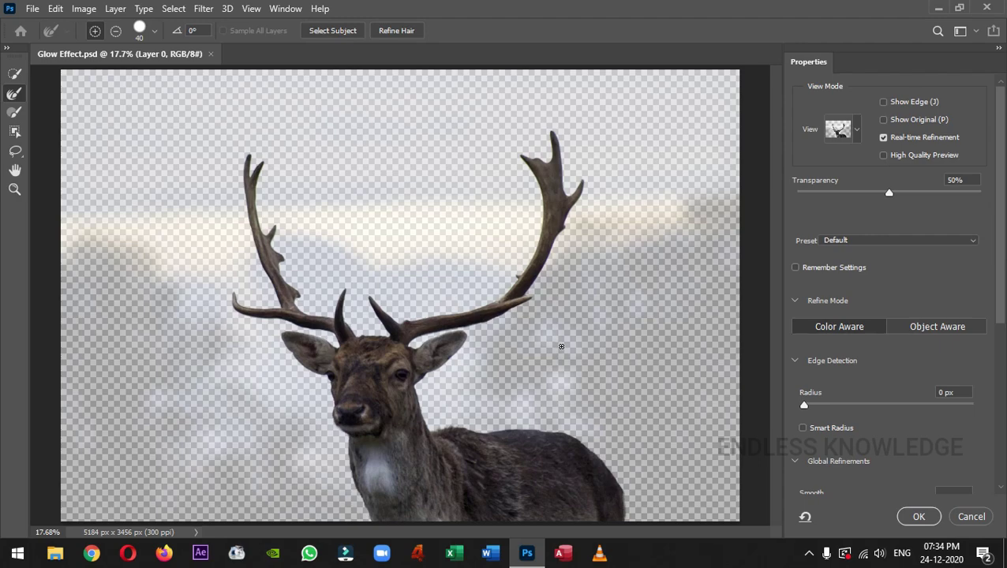
scroll(981, 293, "down", 6)
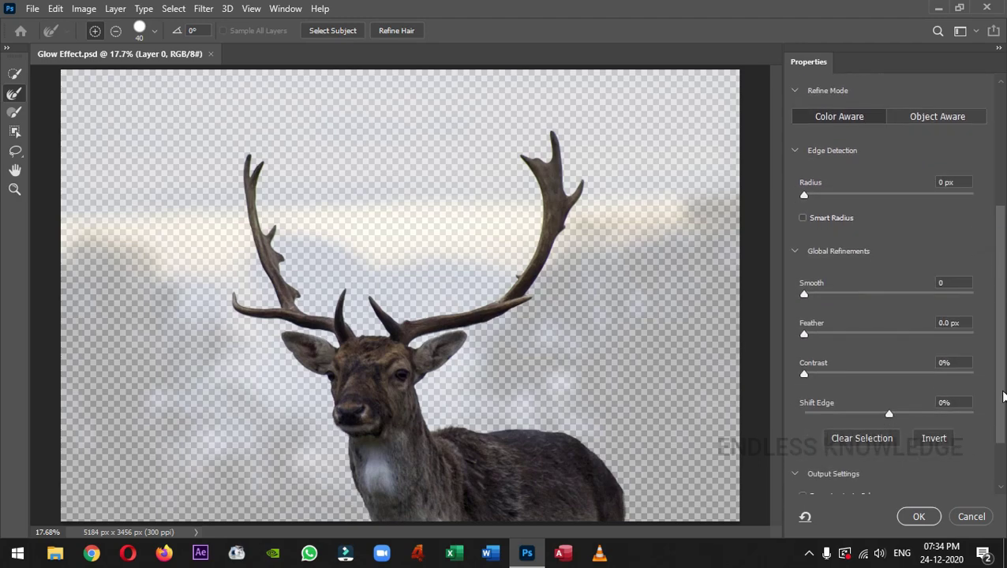
left_click(951, 294)
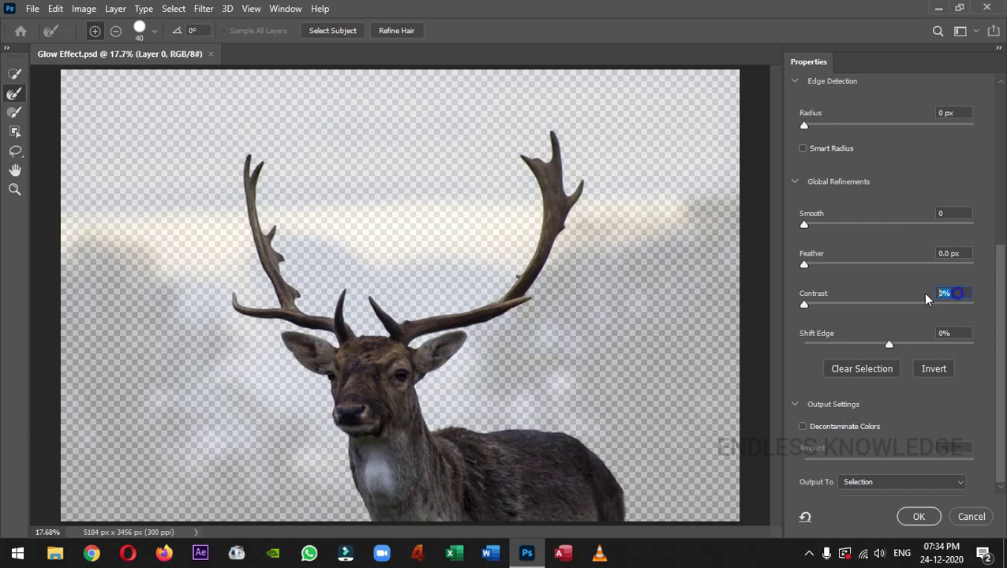
type("1")
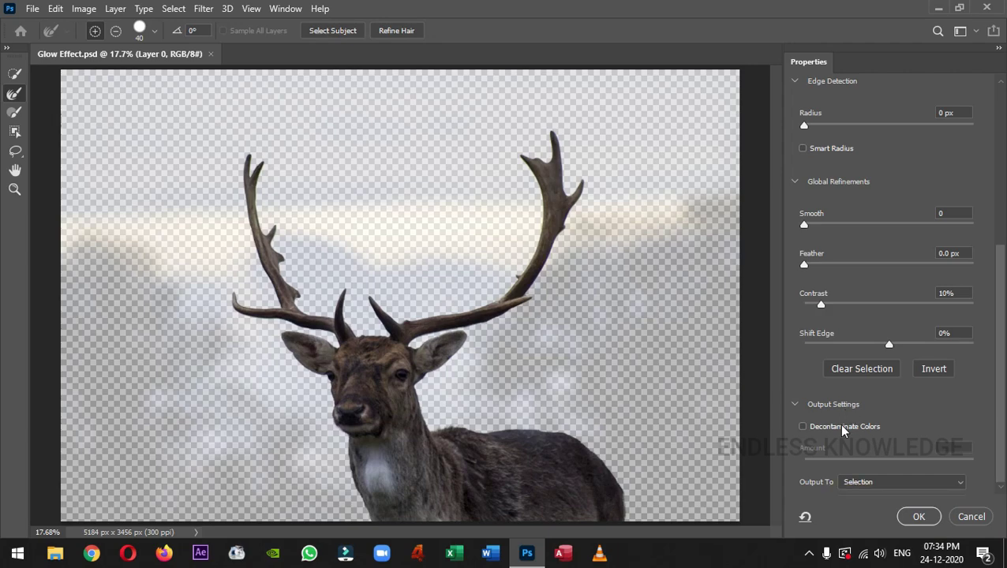
left_click(809, 426)
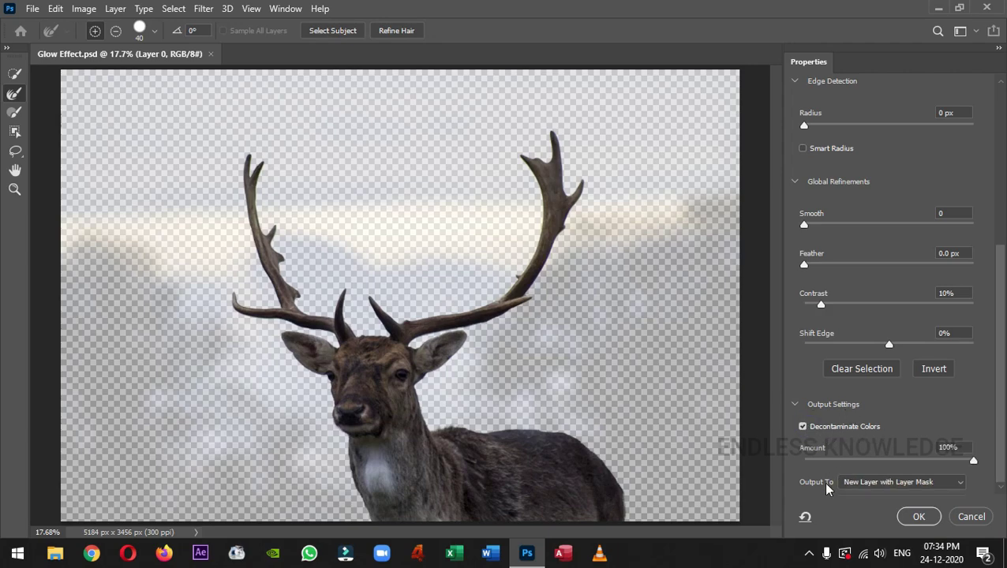
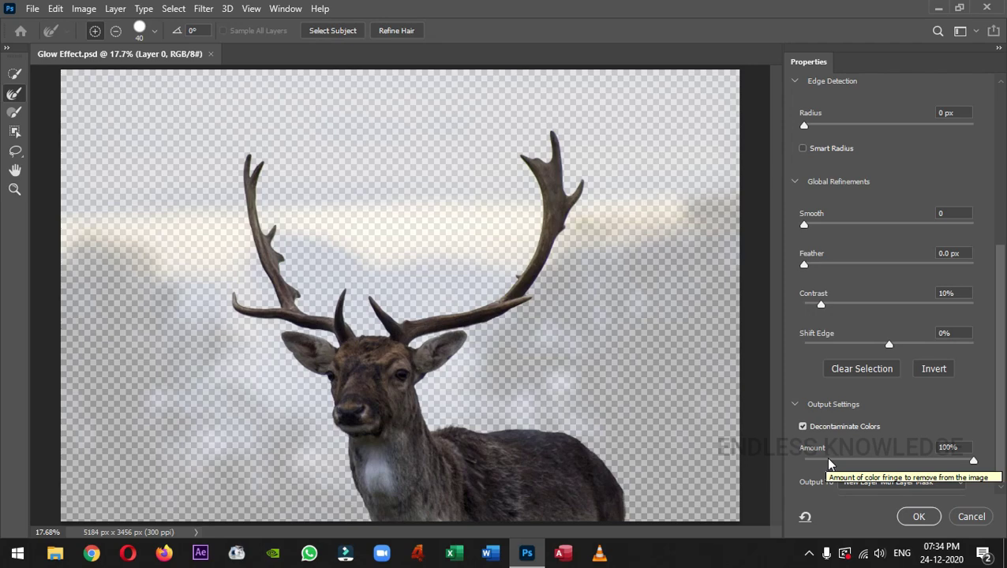
left_click(918, 518)
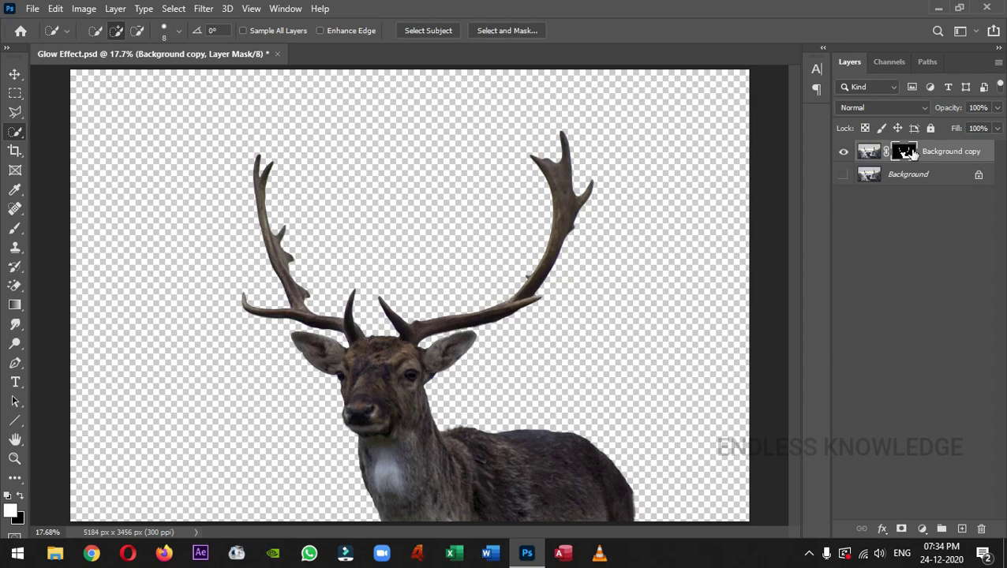
Step: Show the Background layer again and load the Background copy's layer mask as a selection
left_click(844, 175)
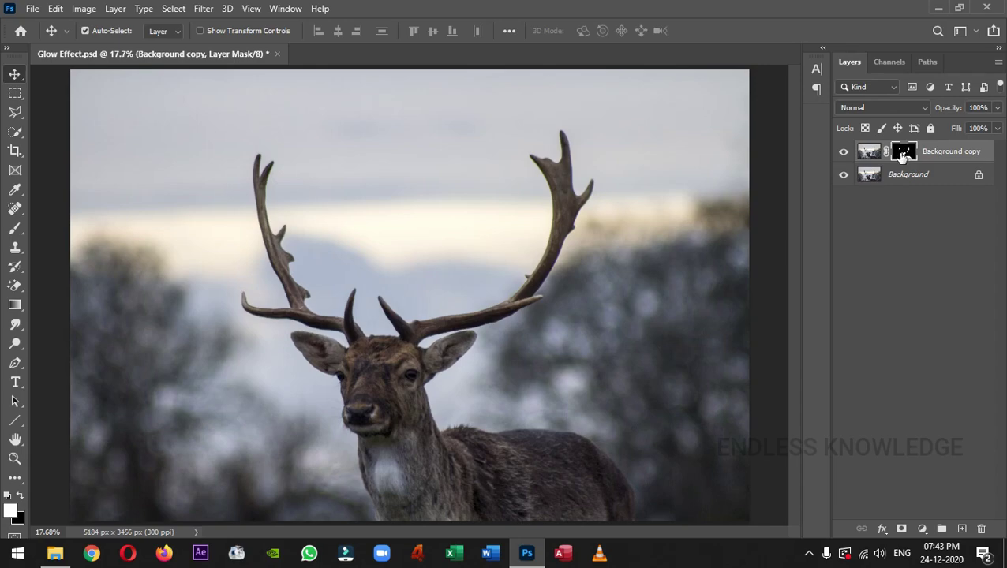
left_click_drag(903, 157, 900, 153)
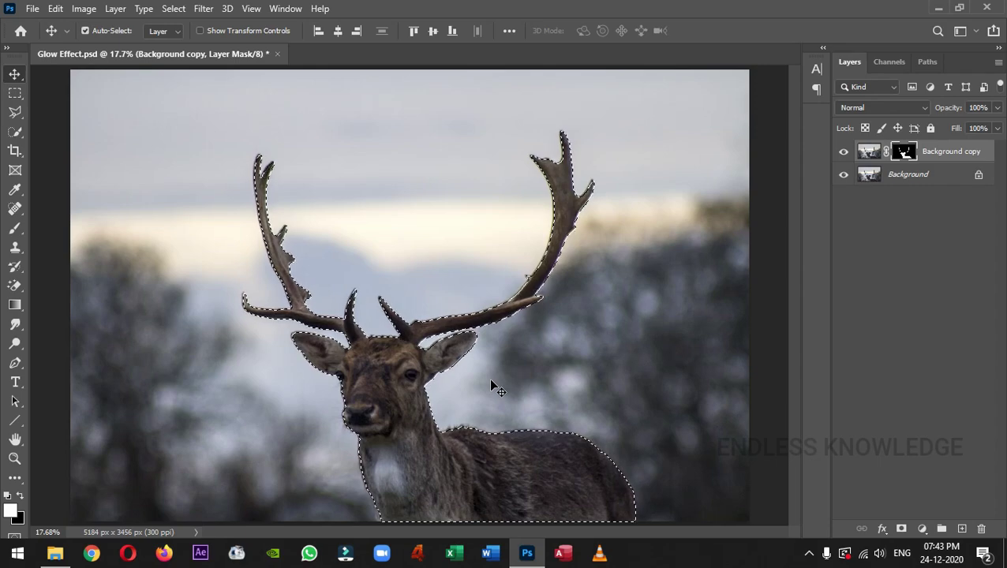
Step: Begin a Polygonal Lasso outline in subtract mode along both antler bases and over the top of the deer's head
key("l")
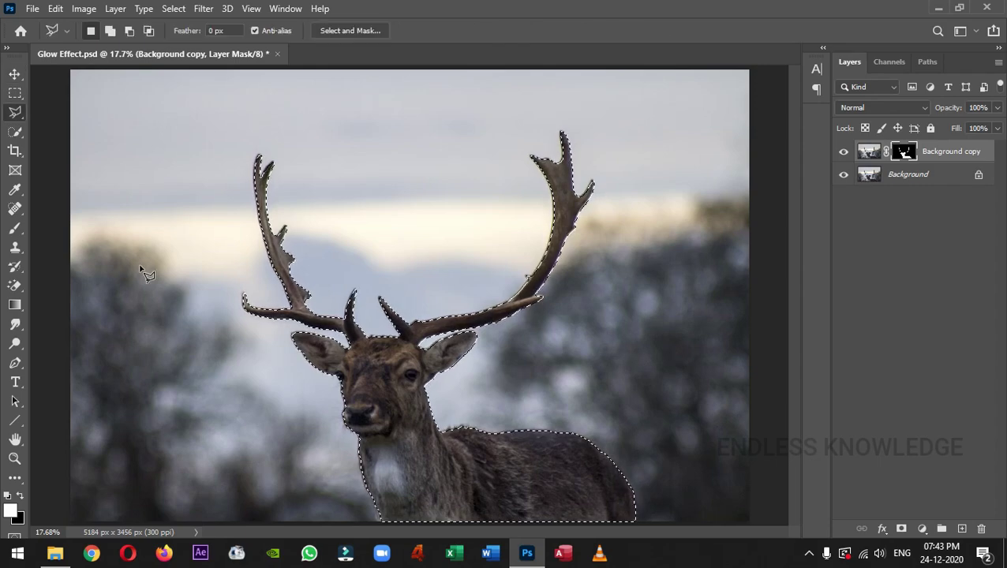
right_click(15, 115)
left_click(95, 126)
left_click(128, 35)
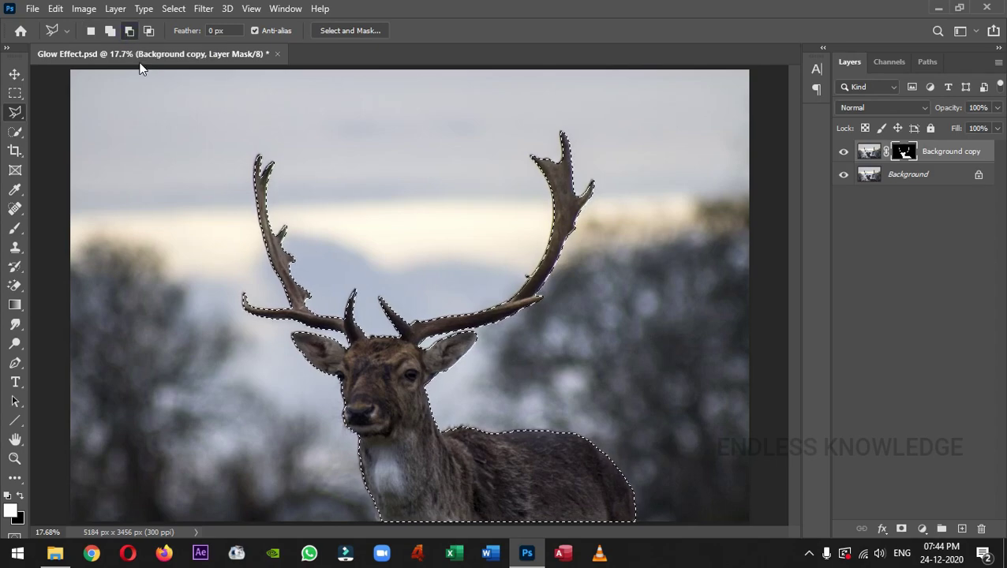
key("ctrl+plus")
key("ctrl+plus")
key("ctrl+plus")
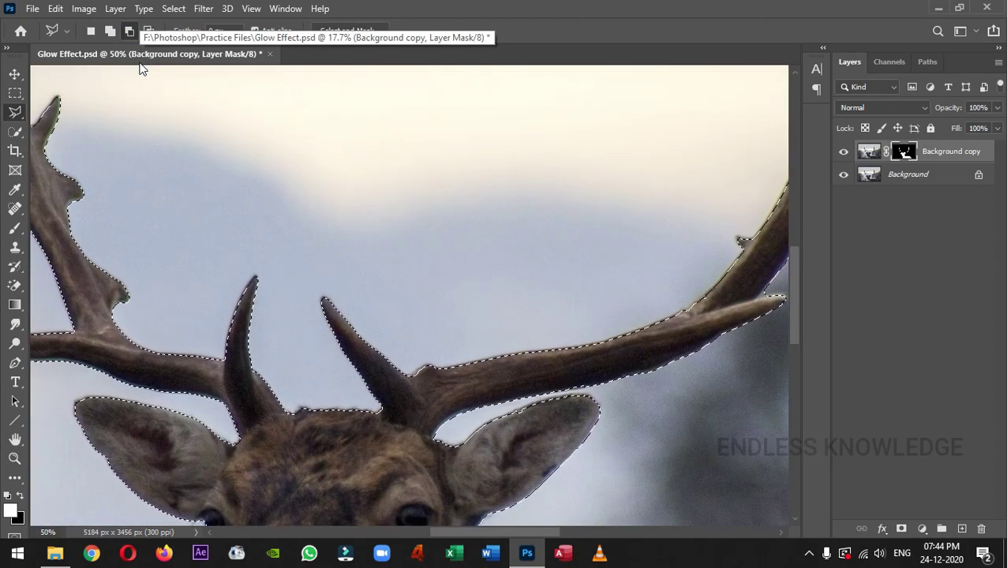
left_click_drag(409, 332, 530, 184)
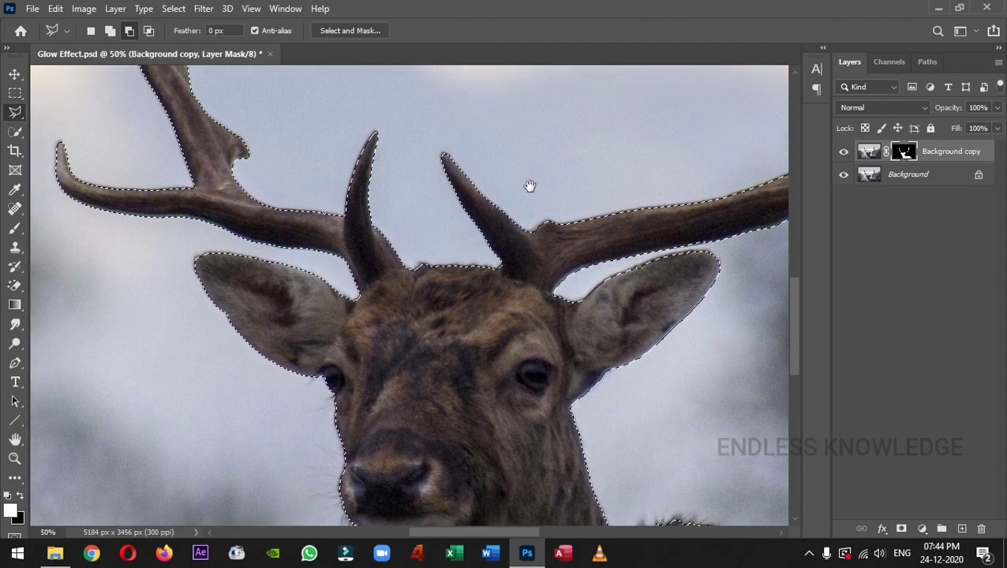
left_click(357, 296)
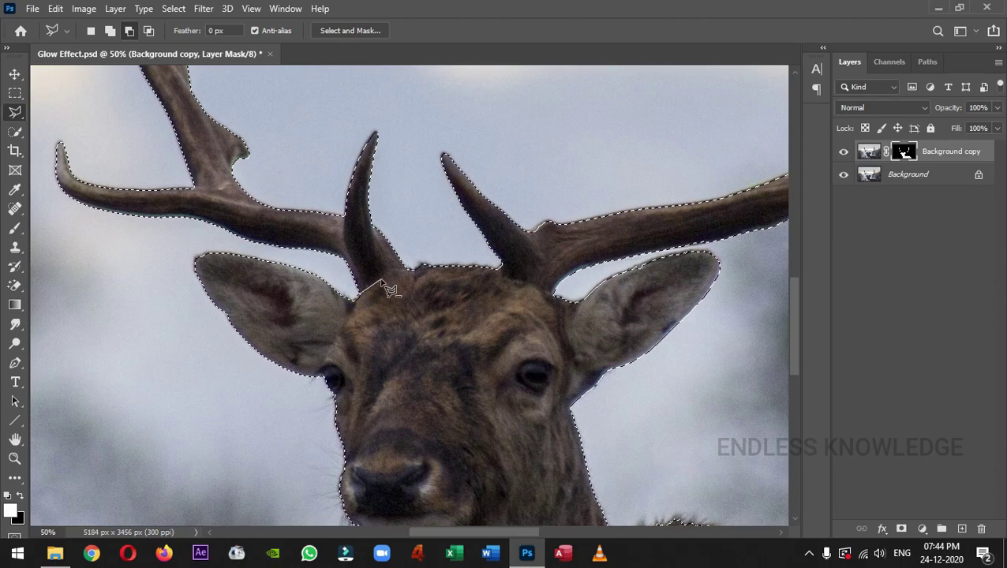
left_click(406, 267)
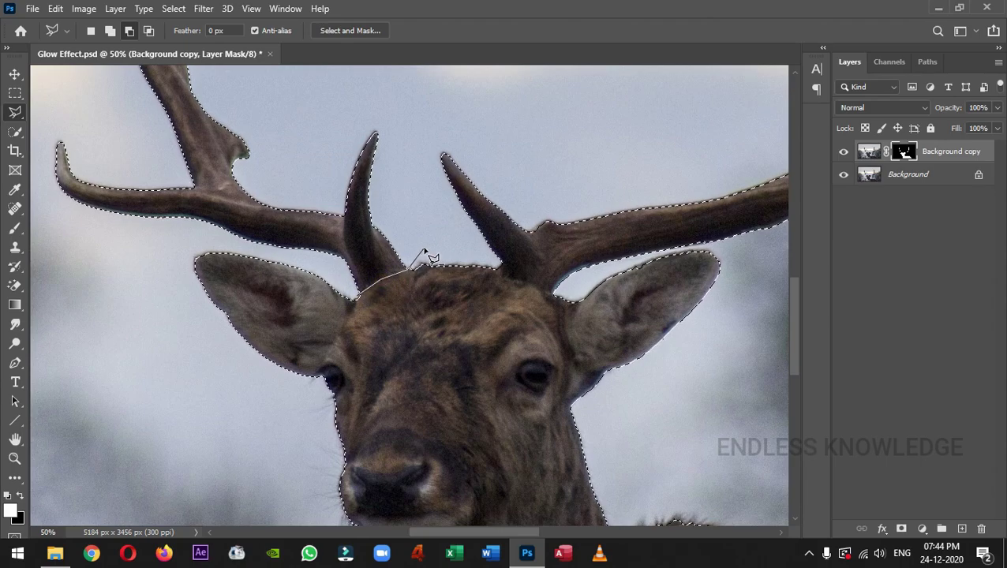
left_click(424, 247)
left_click(471, 254)
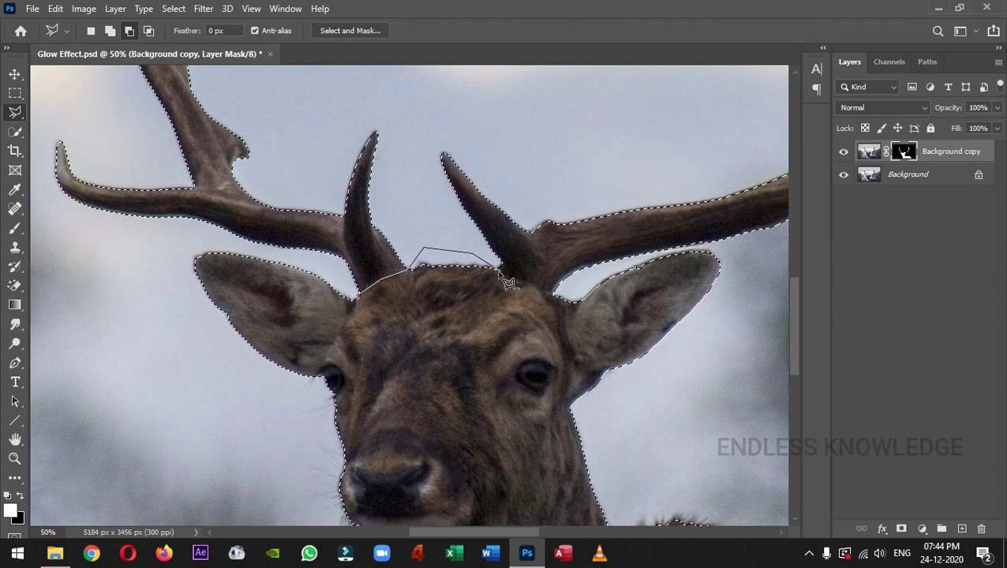
left_click(497, 269)
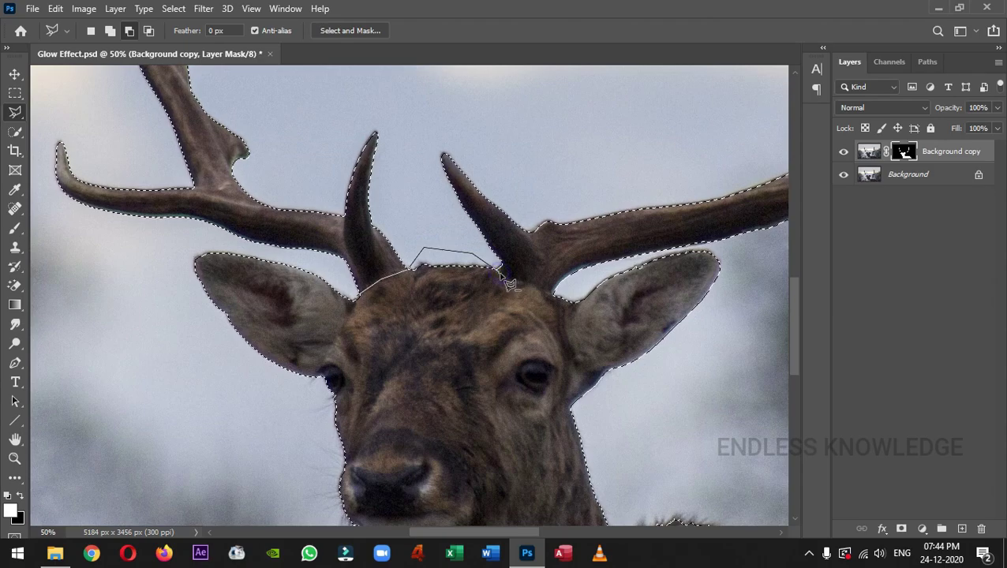
left_click(540, 290)
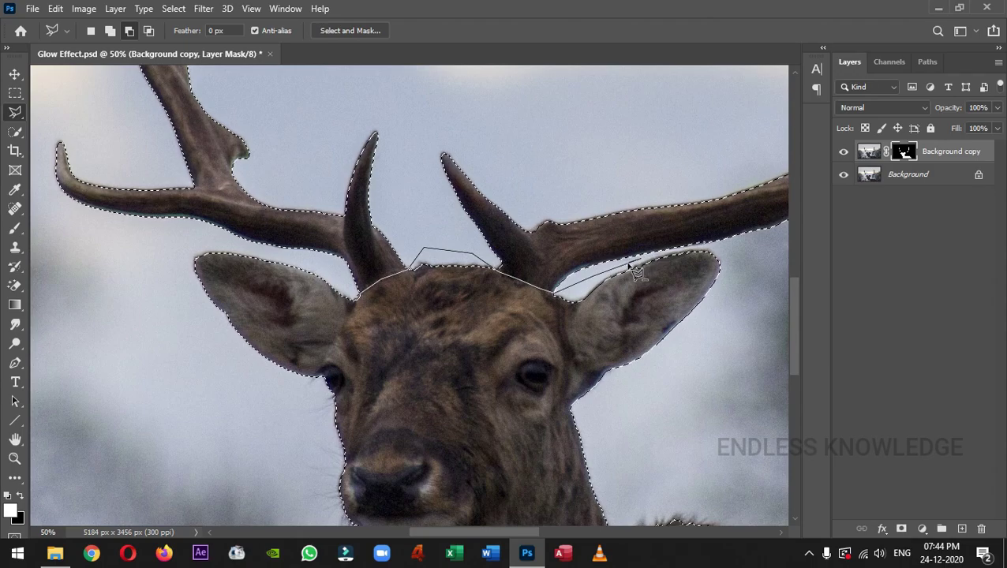
Step: Continue the lasso outline through the gap between the right-hand antler and ear, out into the background
scroll(644, 268, "up", 1)
left_click_drag(675, 275, 483, 304)
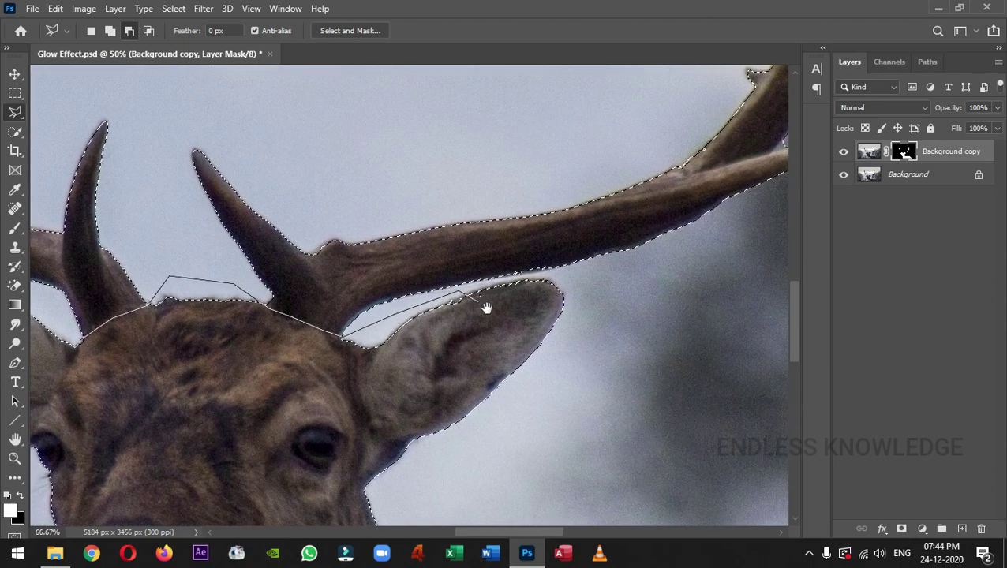
left_click(511, 281)
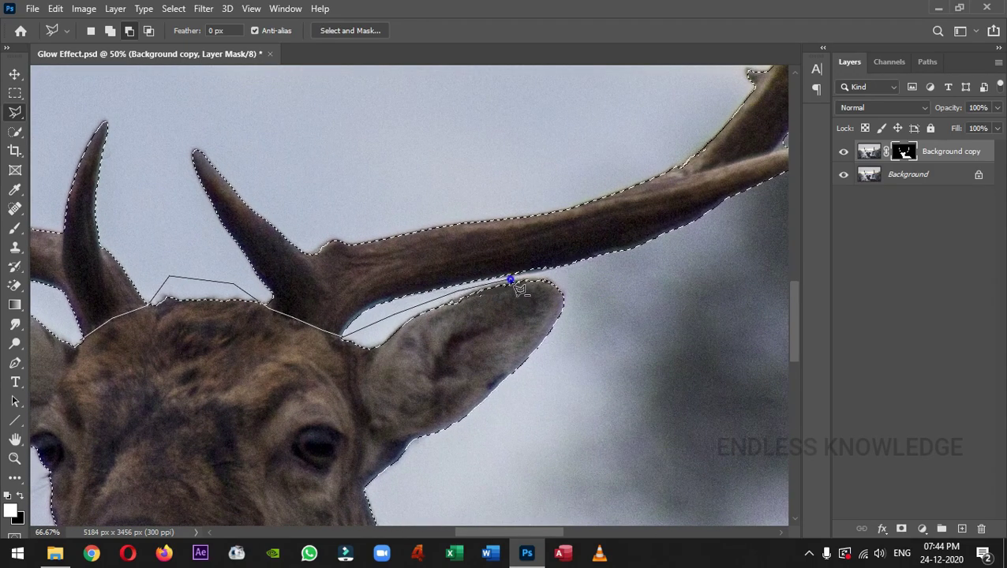
left_click(575, 273)
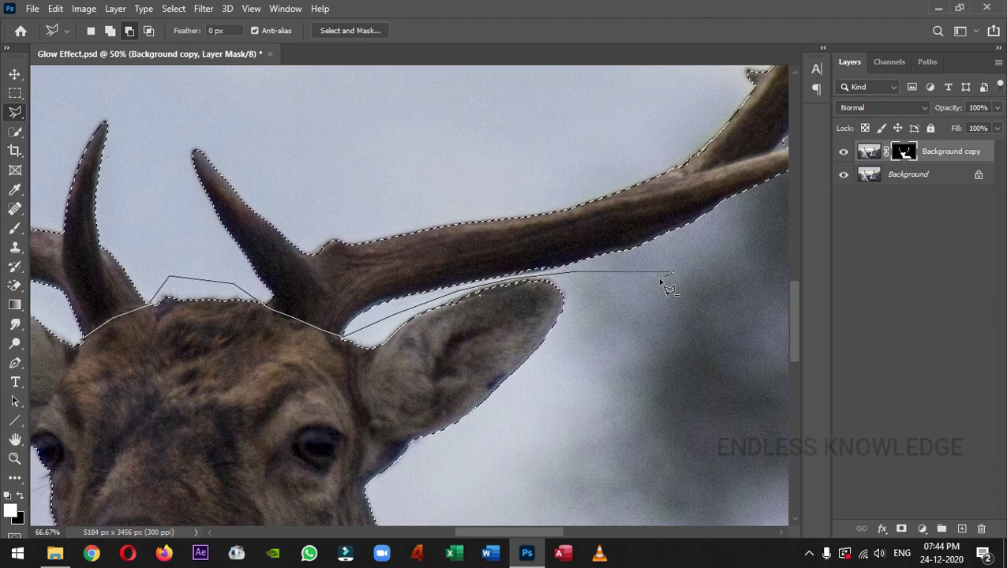
Step: Extend the lasso outline around the lower canvas edges, enclosing the deer's body and returning toward the left-hand ear
key("ctrl+minus")
key("ctrl+minus")
key("ctrl+minus")
key("ctrl+minus")
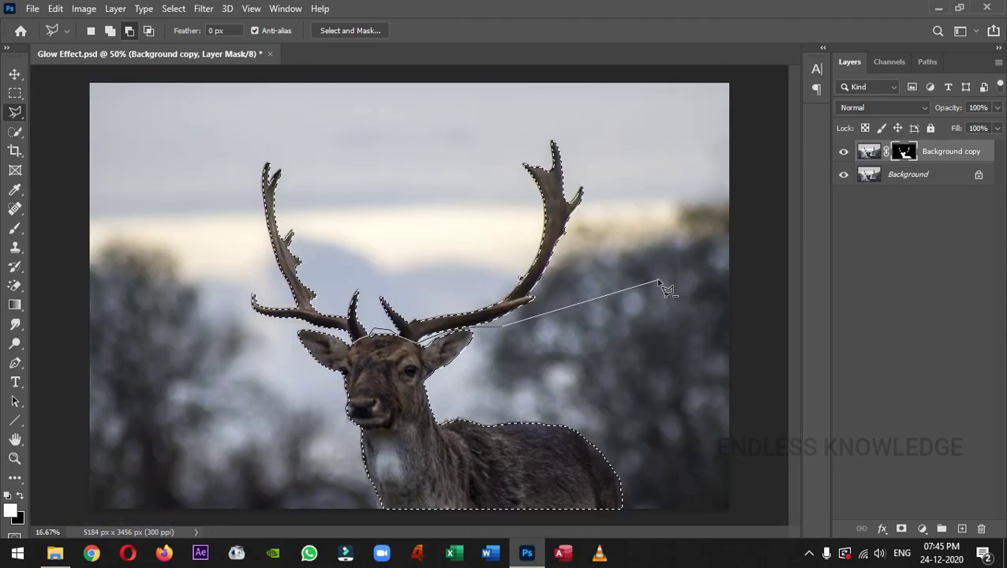
left_click(733, 335)
left_click(761, 519)
left_click(344, 518)
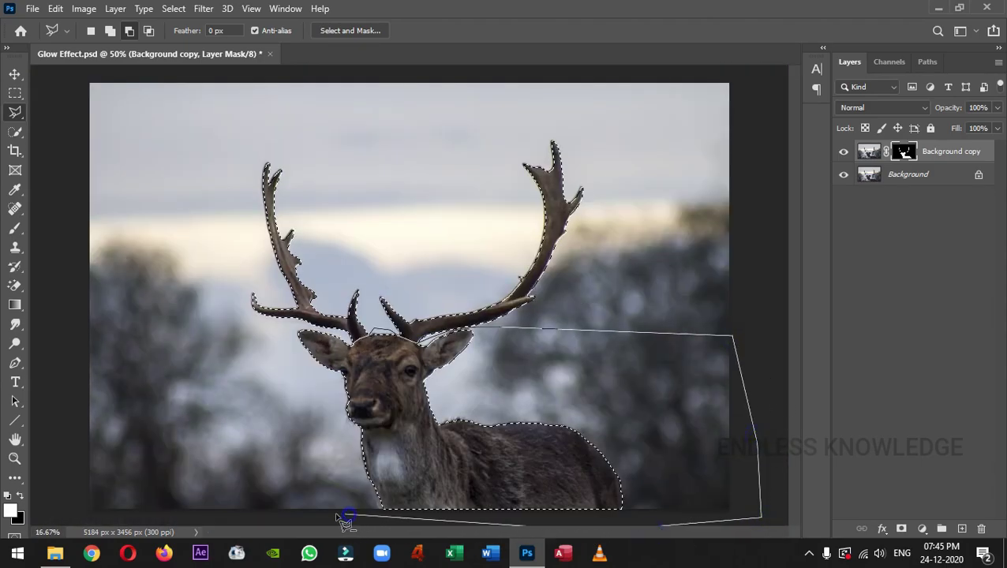
left_click(85, 521)
left_click(45, 462)
left_click(71, 324)
left_click(198, 314)
left_click(264, 363)
Step: Close the lasso outline between the left-hand antler and ear, subtracting the head and body so only the antlers are selected
key("ctrl+plus")
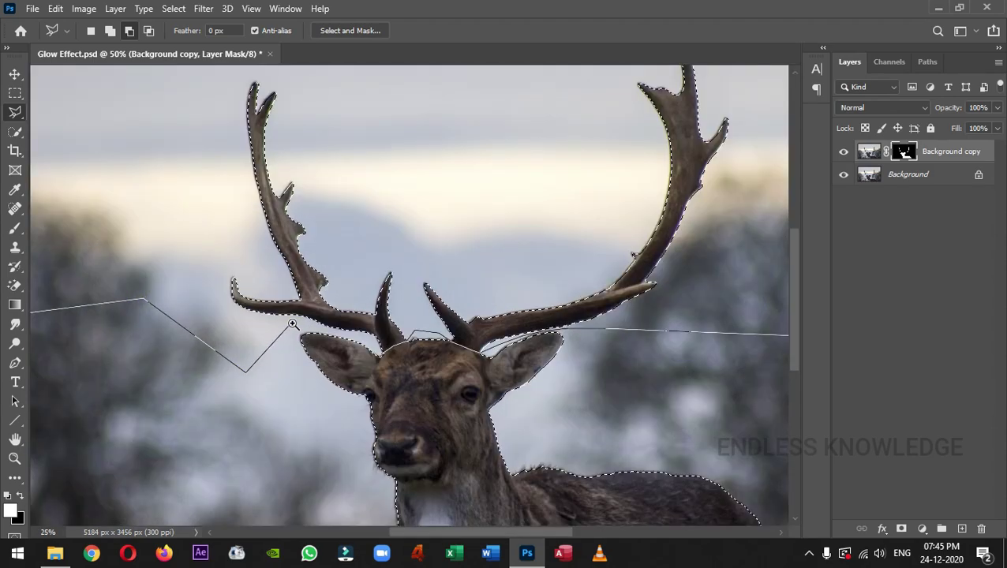
left_click(292, 324, "ctrl")
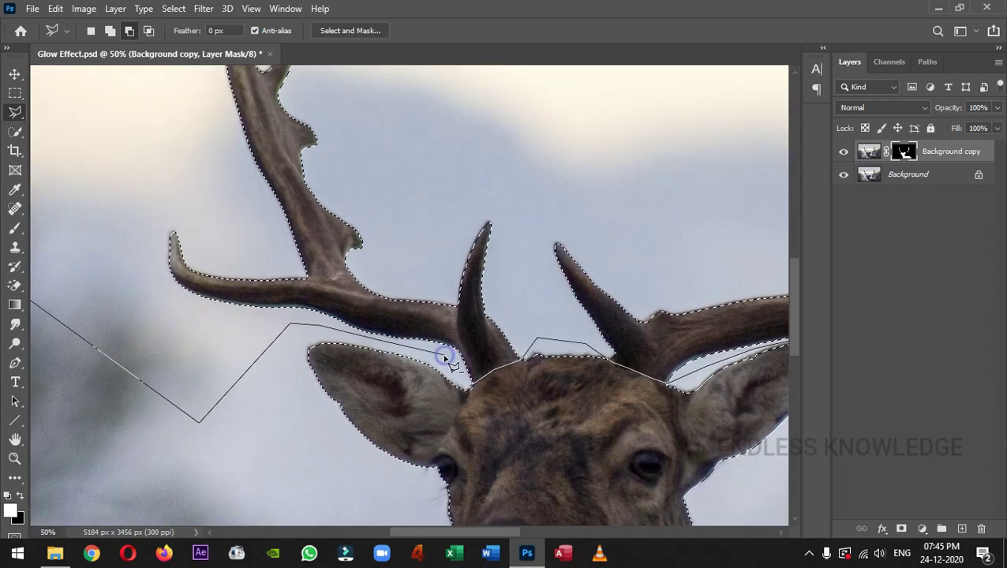
left_click(472, 385)
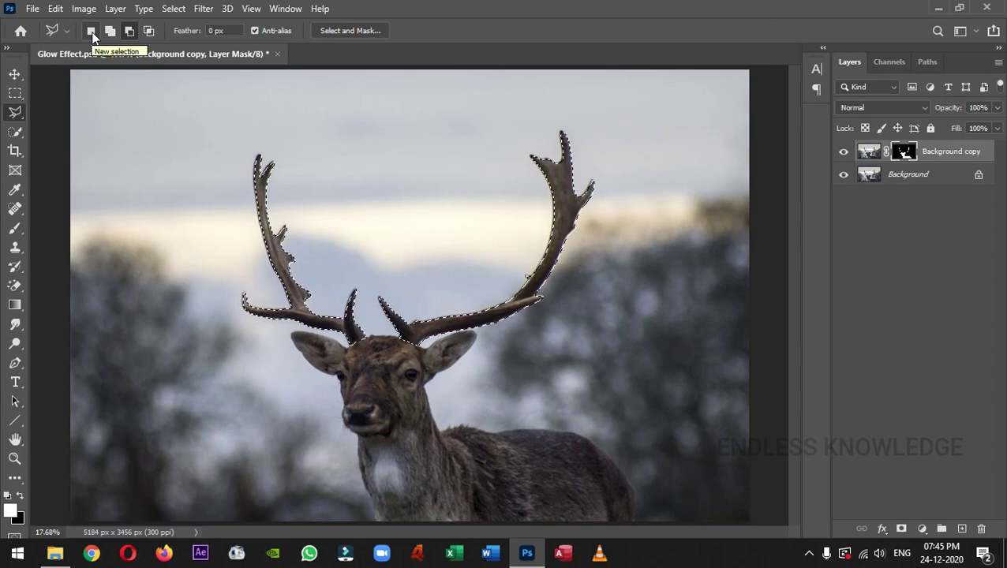
left_click(132, 33)
Step: Copy the selected antlers from the Background copy layer's image to a new layer
left_click(869, 155)
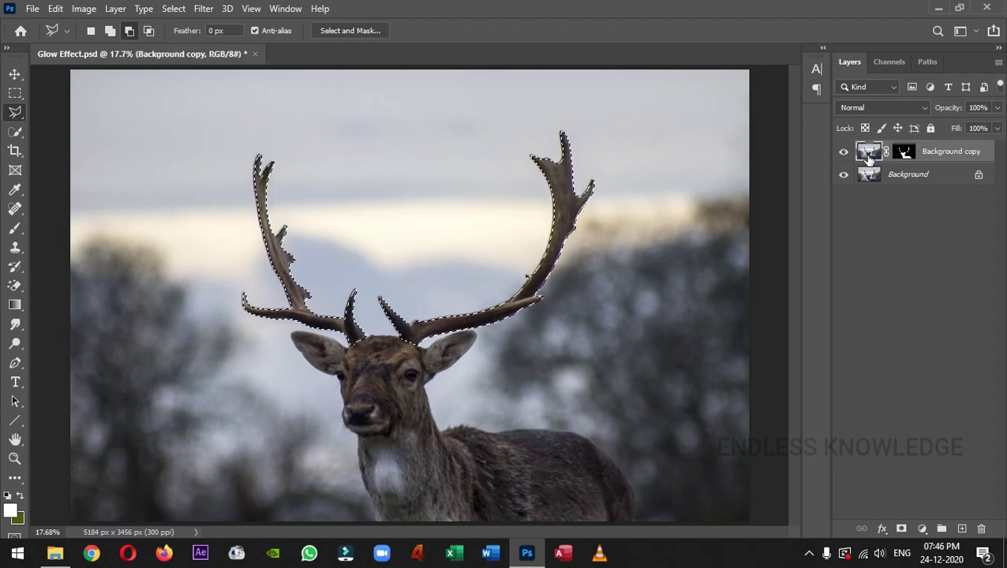
key("ctrl+j")
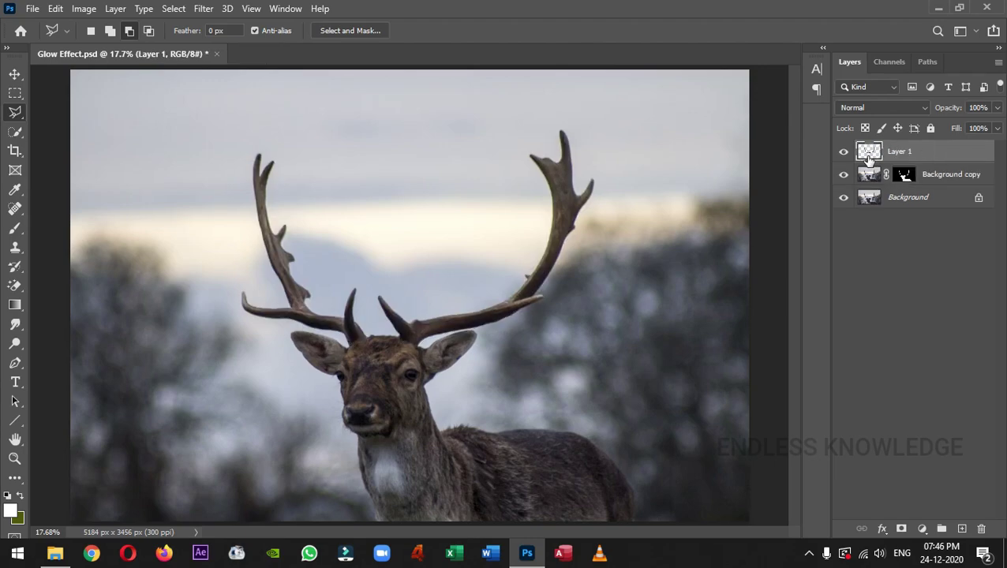
Step: Check the isolated antlers by temporarily hiding the Background copy and Background layers
left_click(843, 175)
left_click(843, 197)
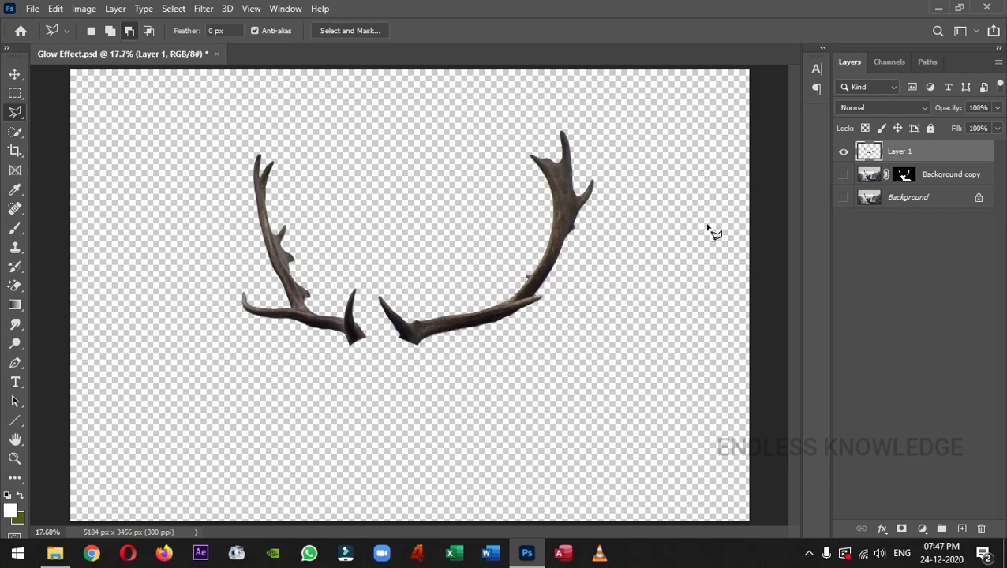
left_click(843, 174)
left_click(843, 197)
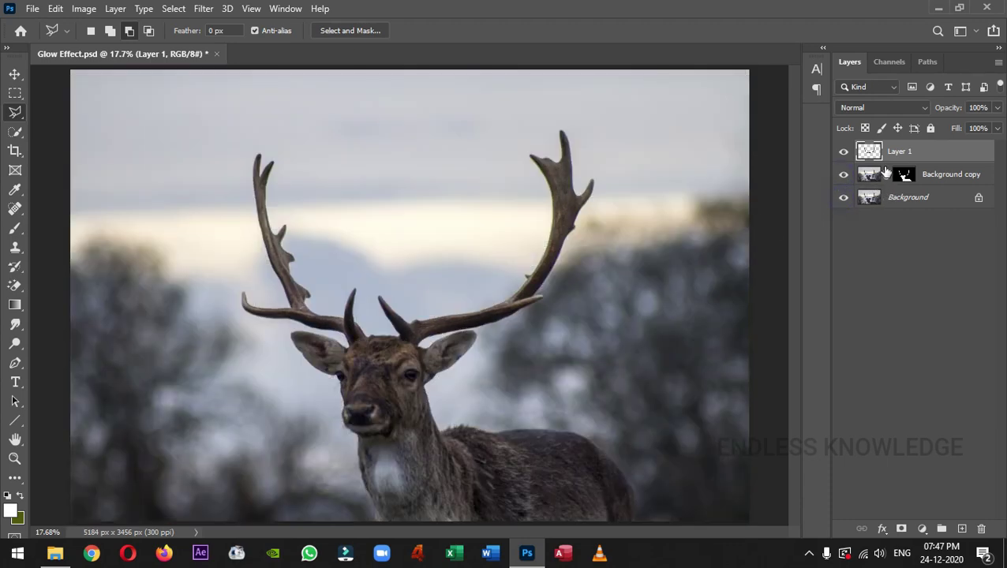
Step: Rename the antler layer to Horn
double_click(902, 151)
type("Horn")
key("Return")
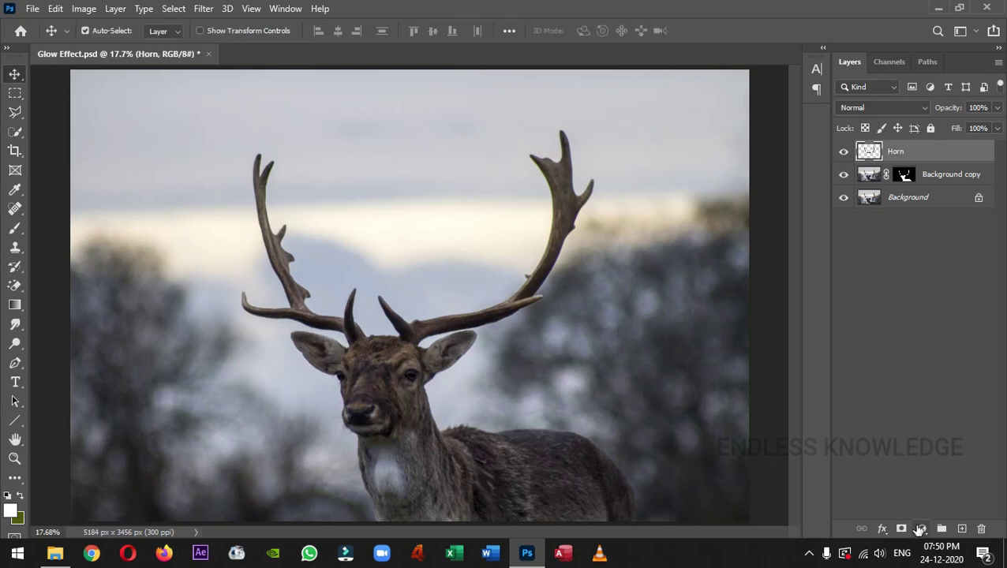
Step: Add a Color Lookup adjustment layer directly above the Background layer and move its properties clear of the layer list
left_click(952, 201)
left_click(922, 528)
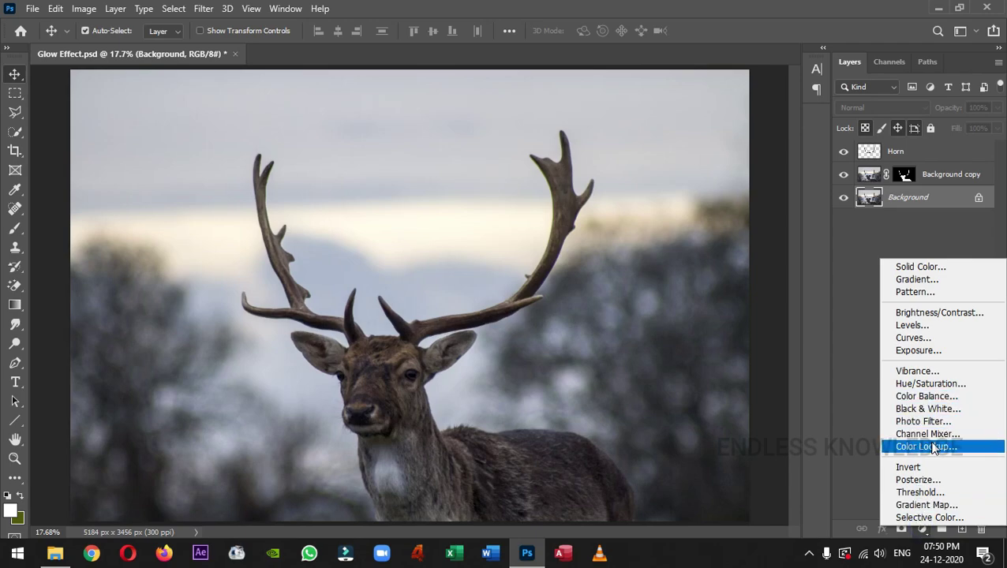
left_click(930, 447)
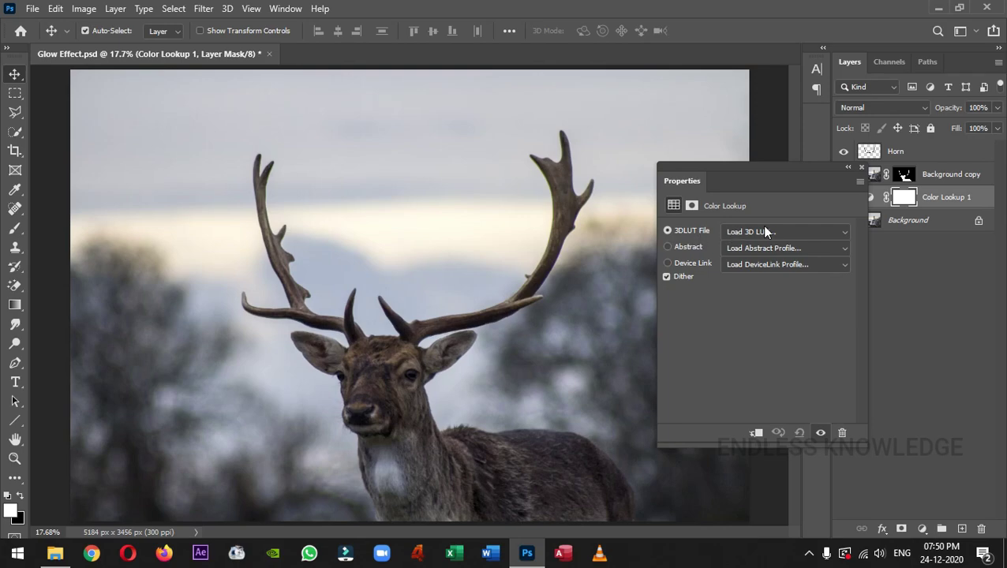
left_click_drag(779, 173, 178, 130)
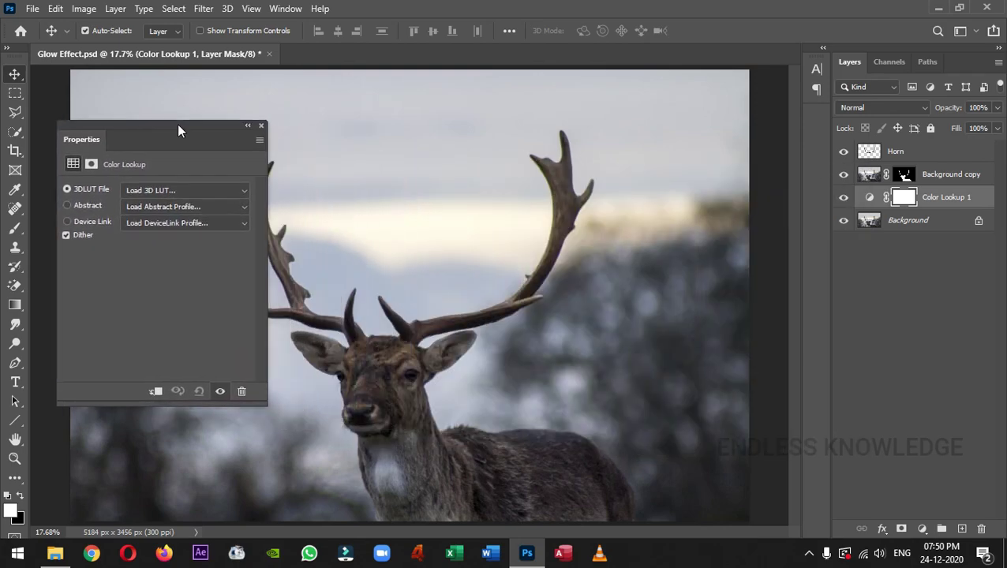
Step: Apply the Moonlight.3DL 3D LUT to the Color Lookup adjustment and close its properties
left_click(247, 192)
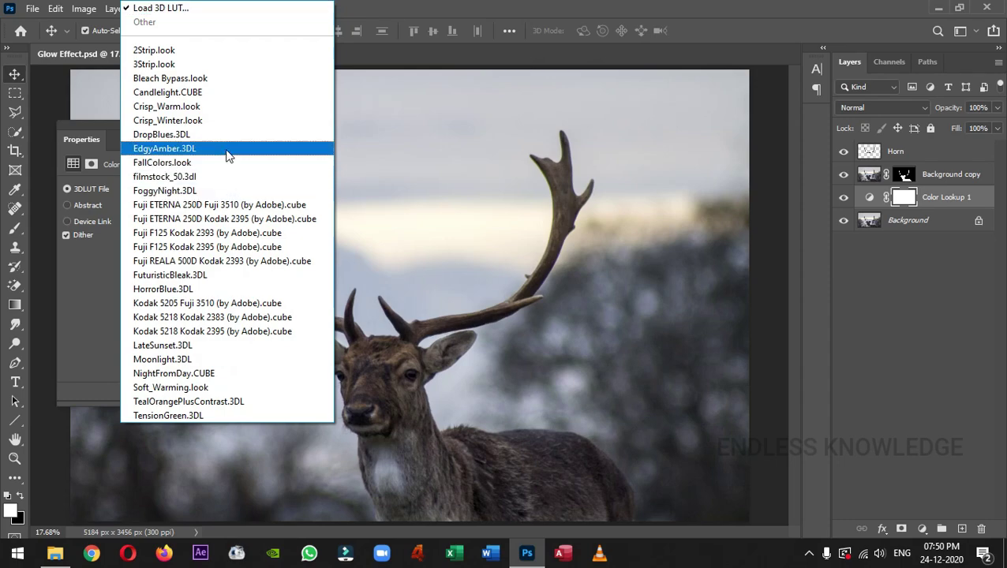
left_click(219, 361)
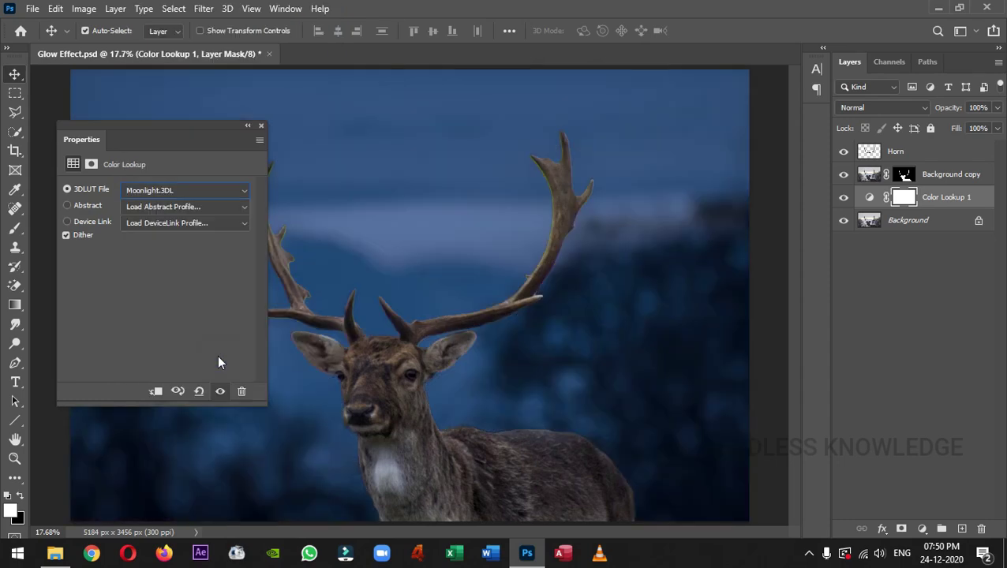
left_click(261, 126)
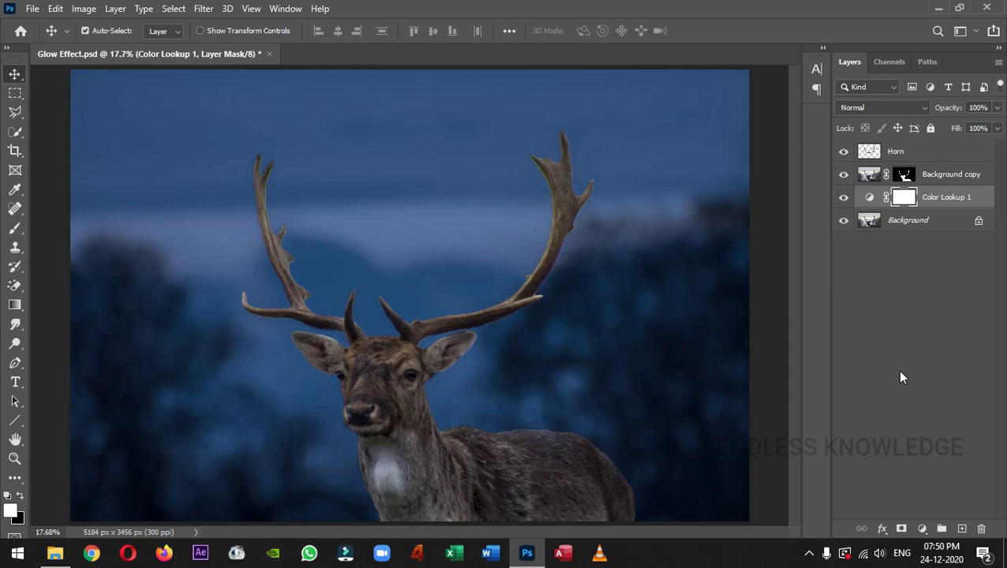
Step: Add a Black & White adjustment layer above Color Lookup 1 with default settings and reduce its opacity to 50%
left_click(921, 531)
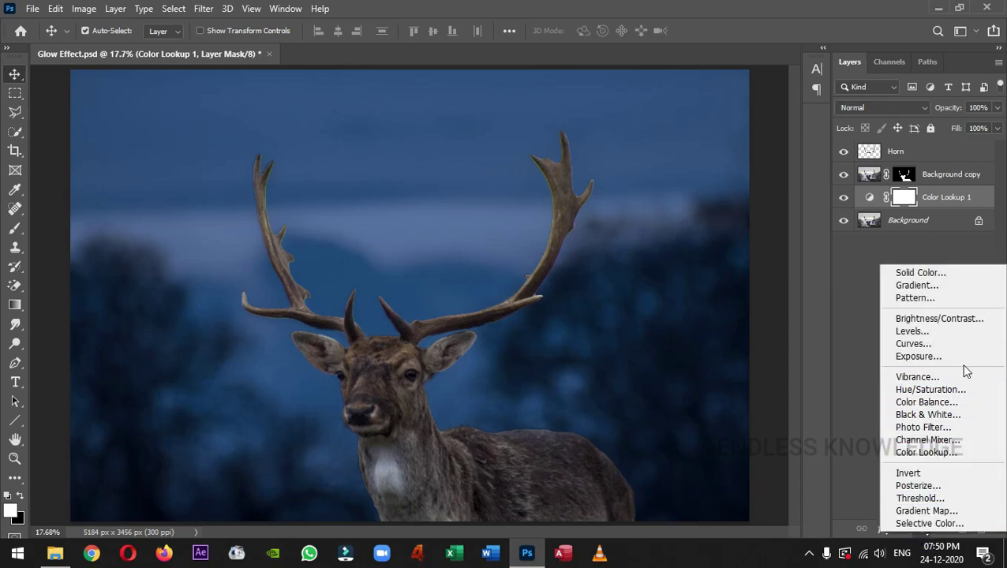
left_click(924, 415)
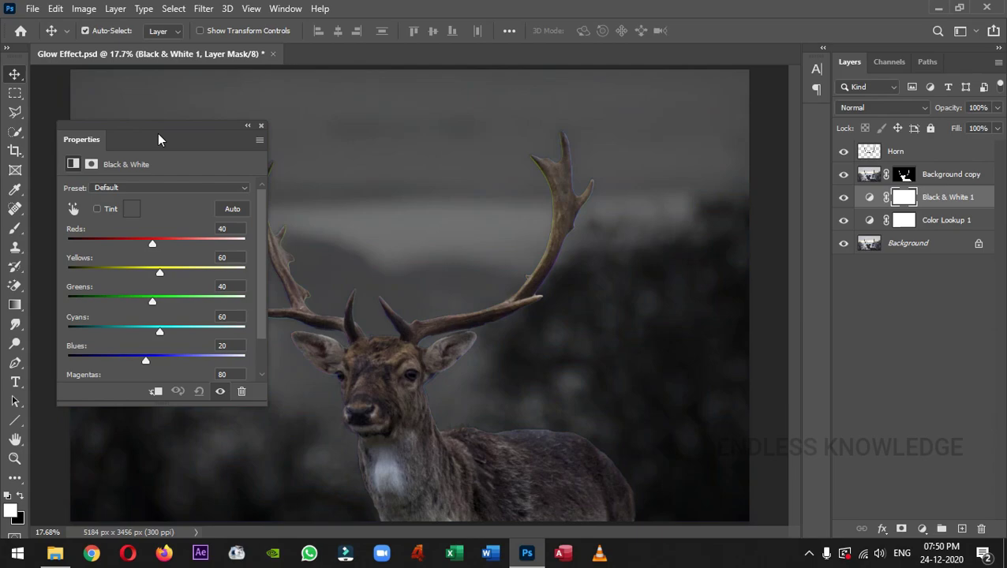
left_click(259, 124)
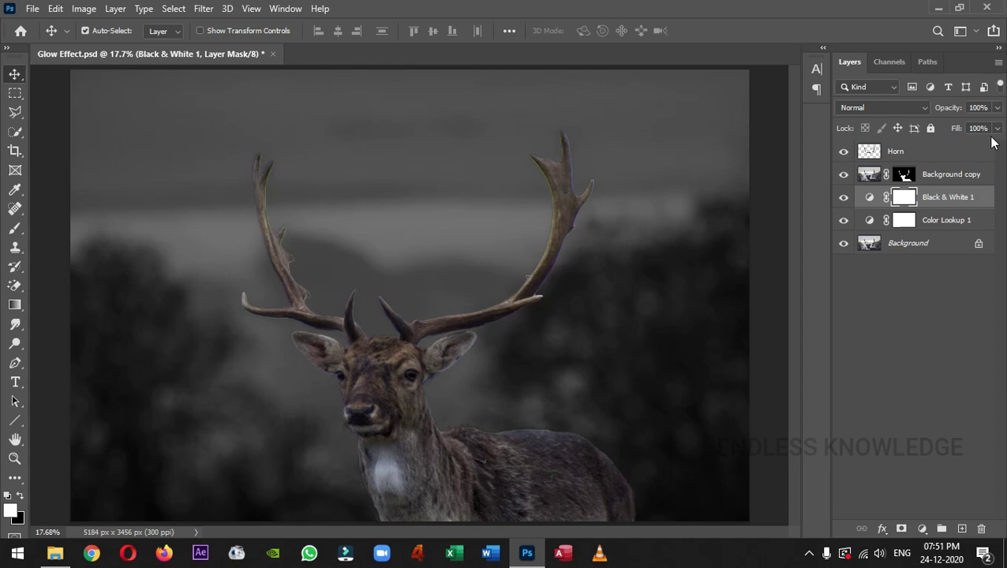
left_click(997, 111)
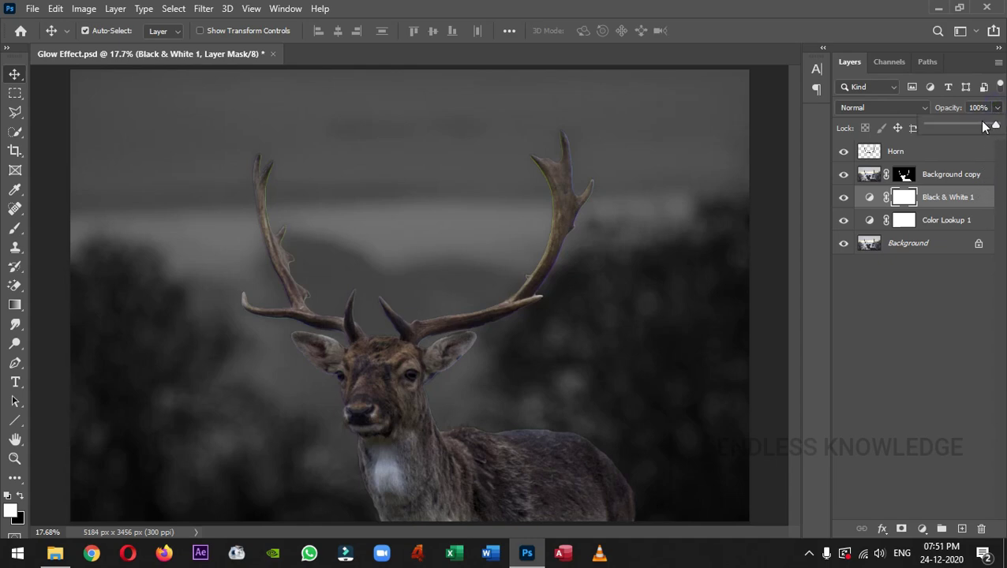
left_click(983, 108)
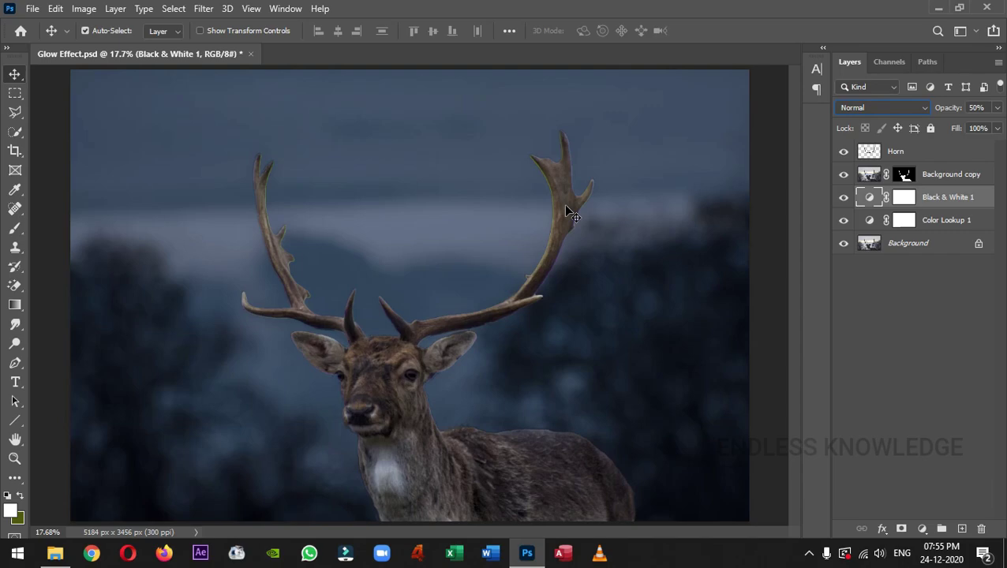
Step: Convert the Horn layer to a smart object and duplicate it
left_click(943, 151)
right_click(943, 151)
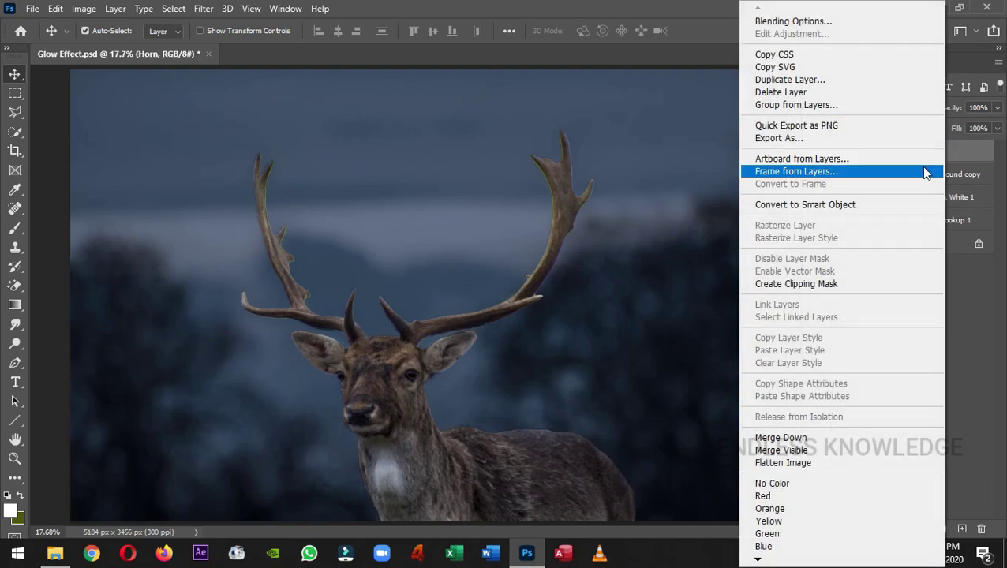
left_click(881, 205)
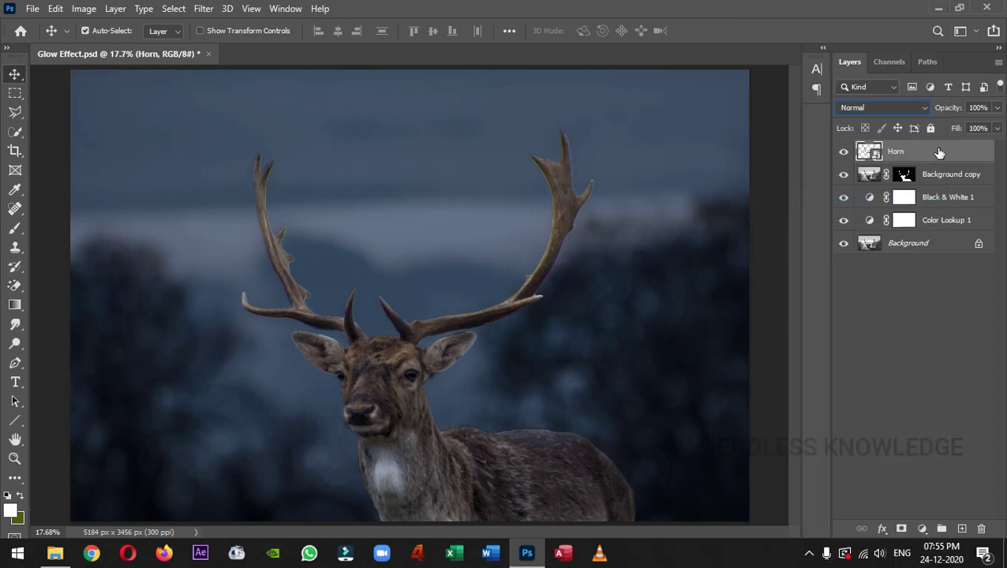
key("ctrl+j")
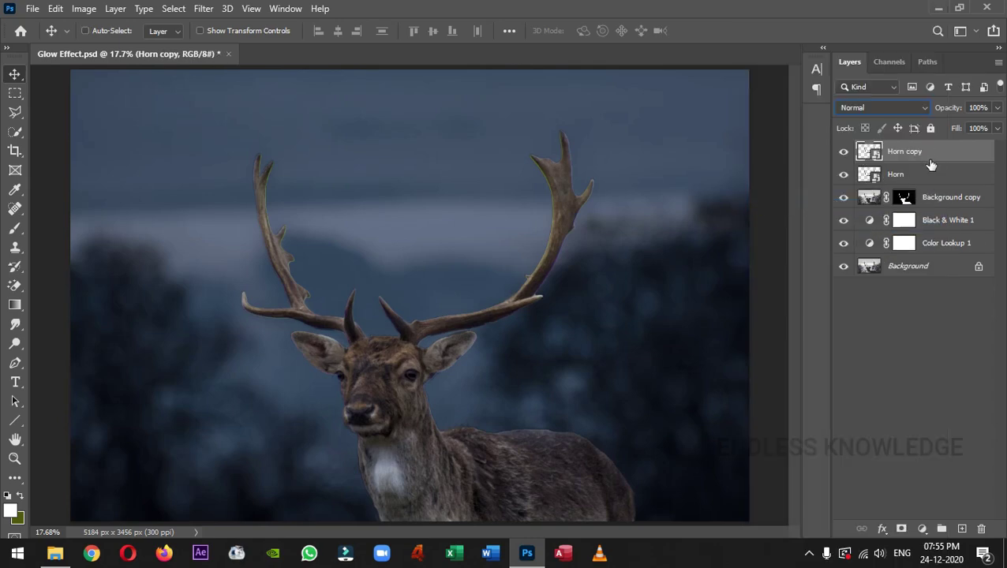
Step: Set the blend mode of the duplicated antler layer above Horn to Linear Dodge (Add)
left_click(934, 174)
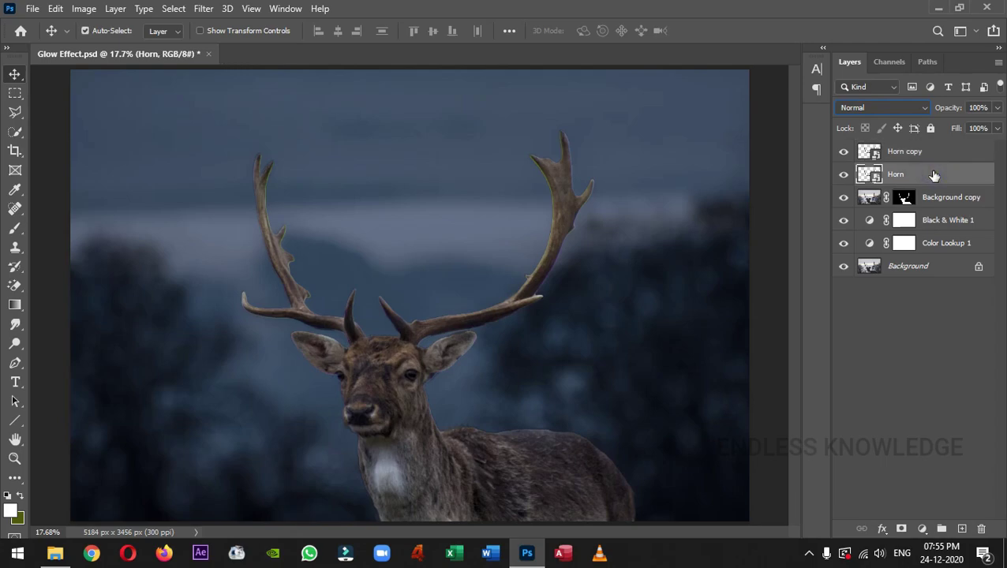
left_click(951, 152)
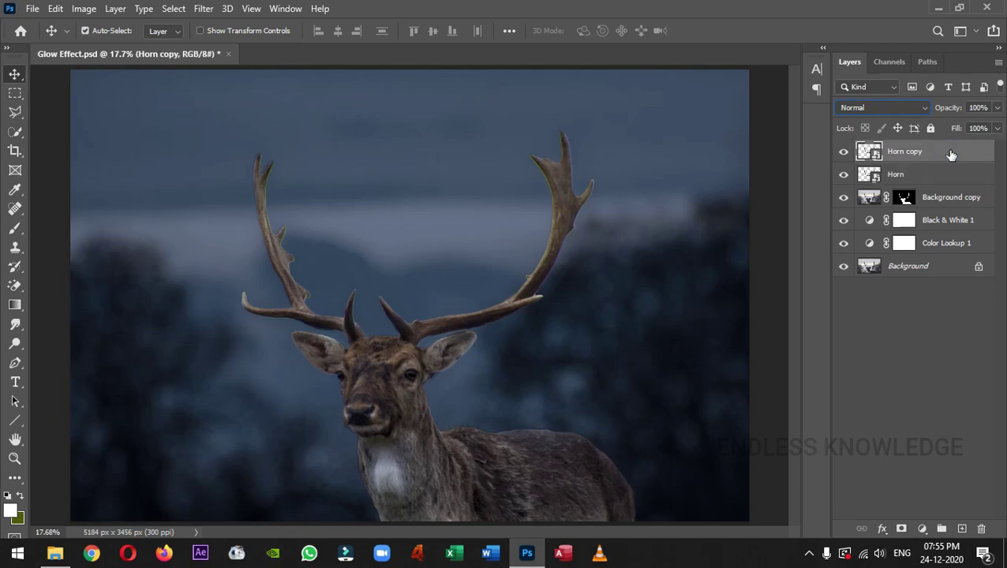
left_click(925, 108)
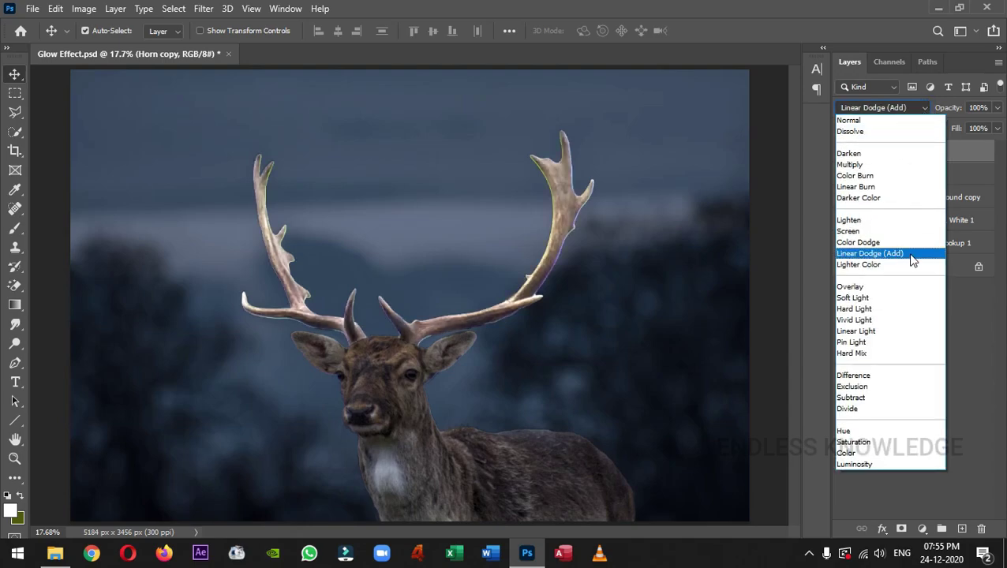
left_click(910, 254)
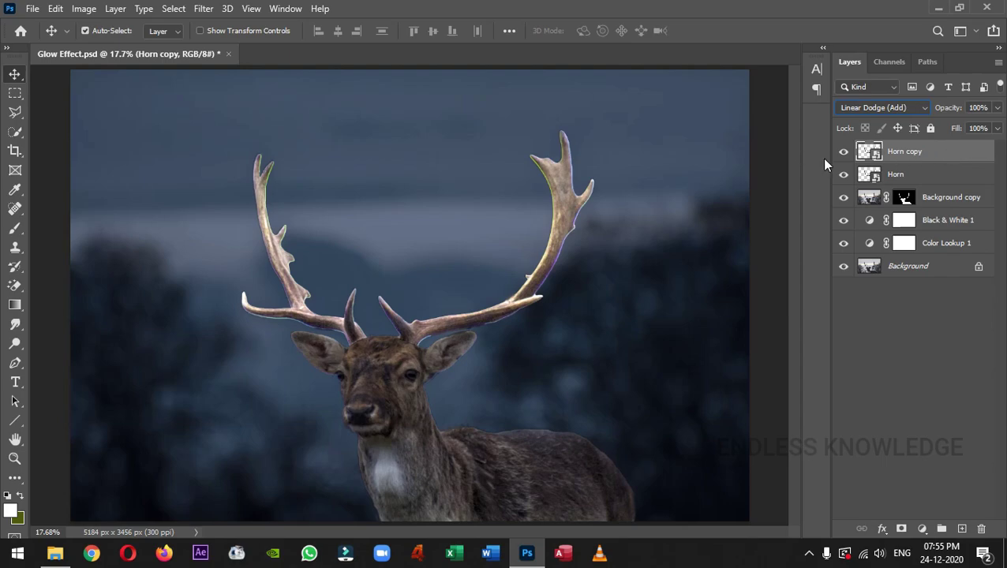
Step: Apply a Gaussian Blur with a 6-pixel radius to the Horn copy layer and collapse its smart filter list
left_click(205, 8)
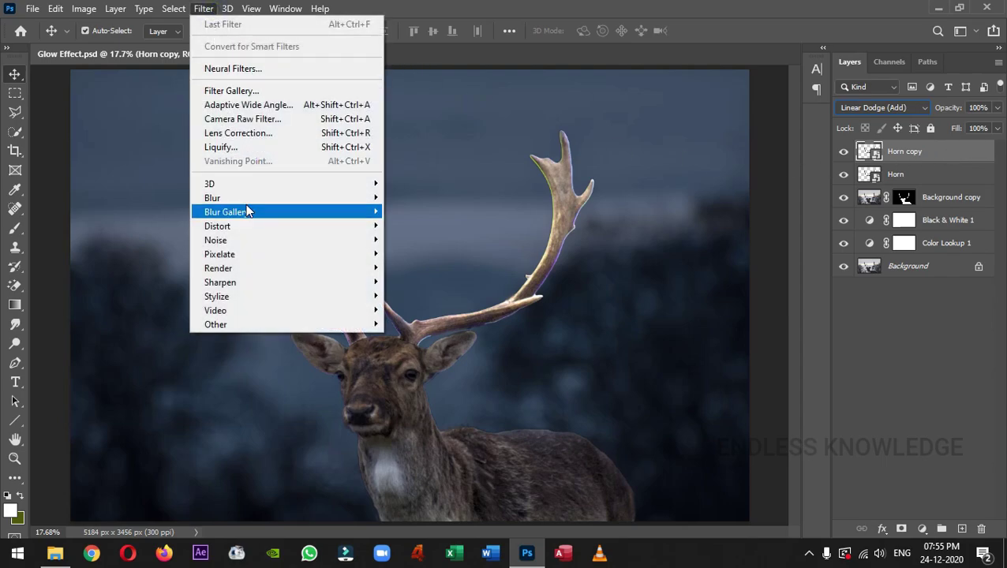
left_click(439, 254)
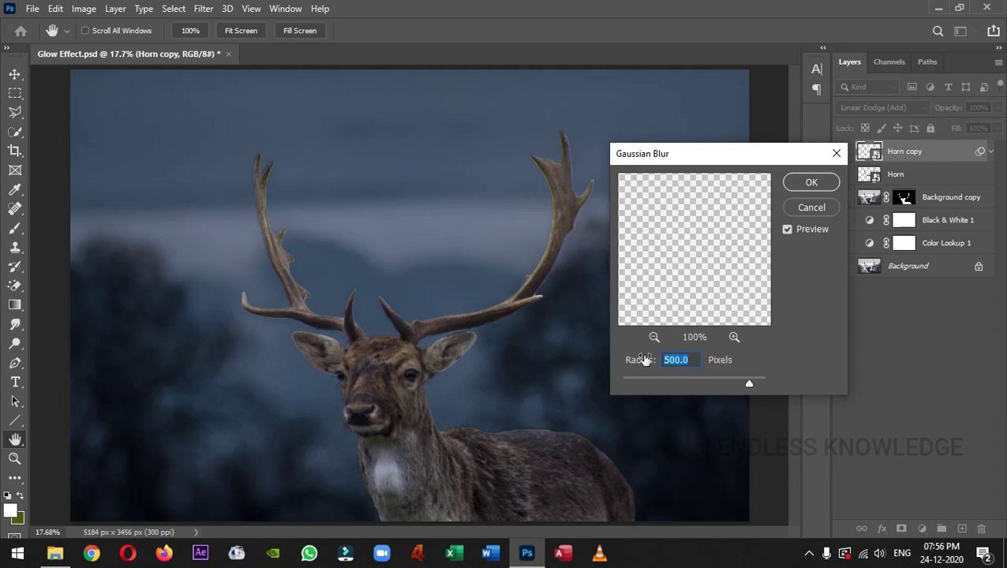
type("6")
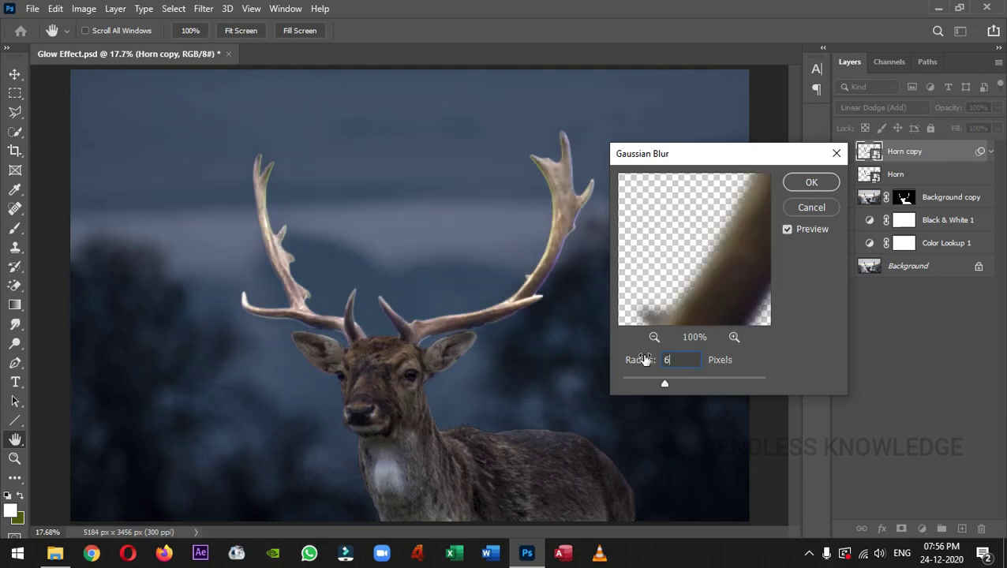
left_click(807, 182)
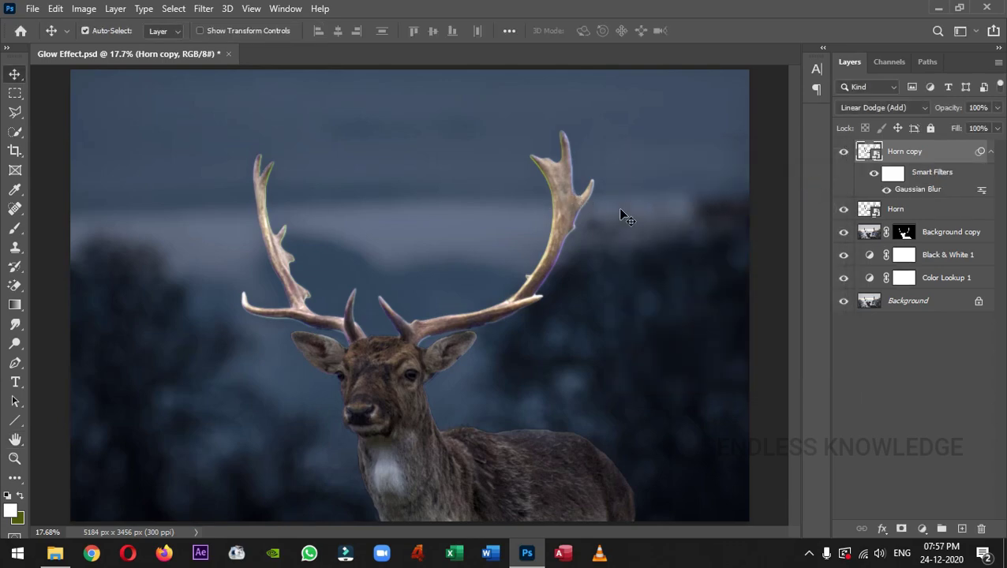
left_click(992, 152)
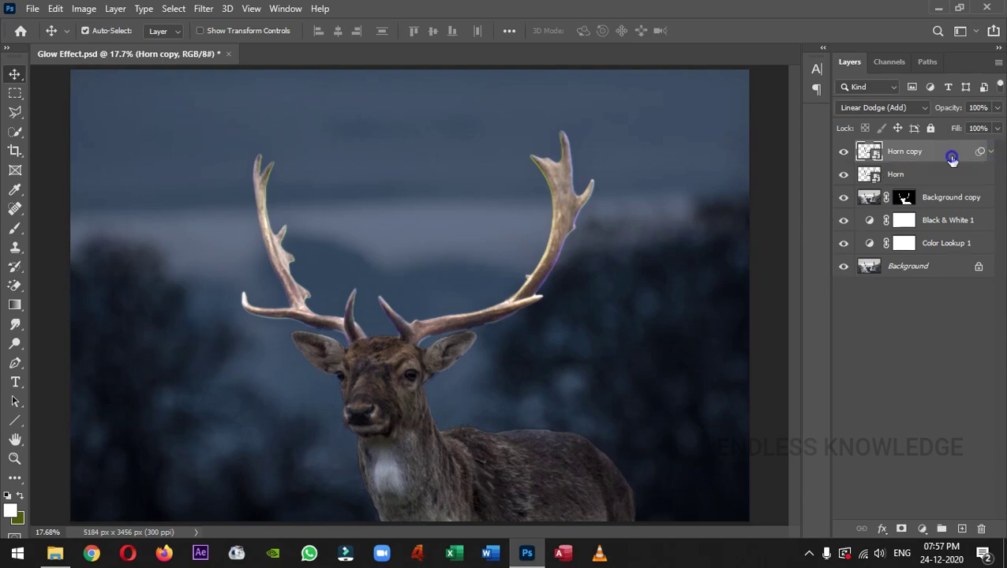
Step: Duplicate the Horn copy layer and set the duplicate's Gaussian Blur radius to 100 pixels, then collapse its filter list
key("ctrl+j")
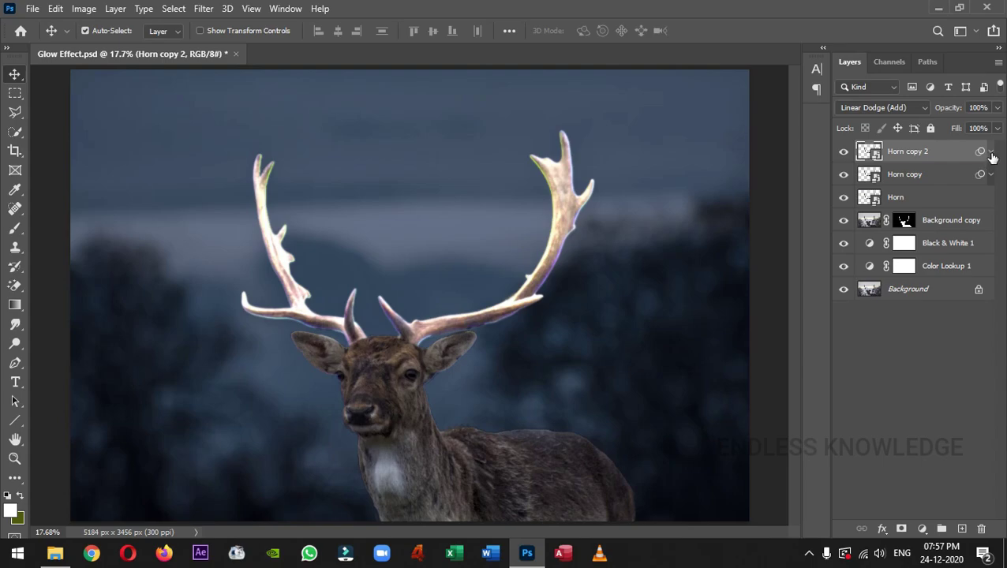
left_click(992, 153)
double_click(932, 190)
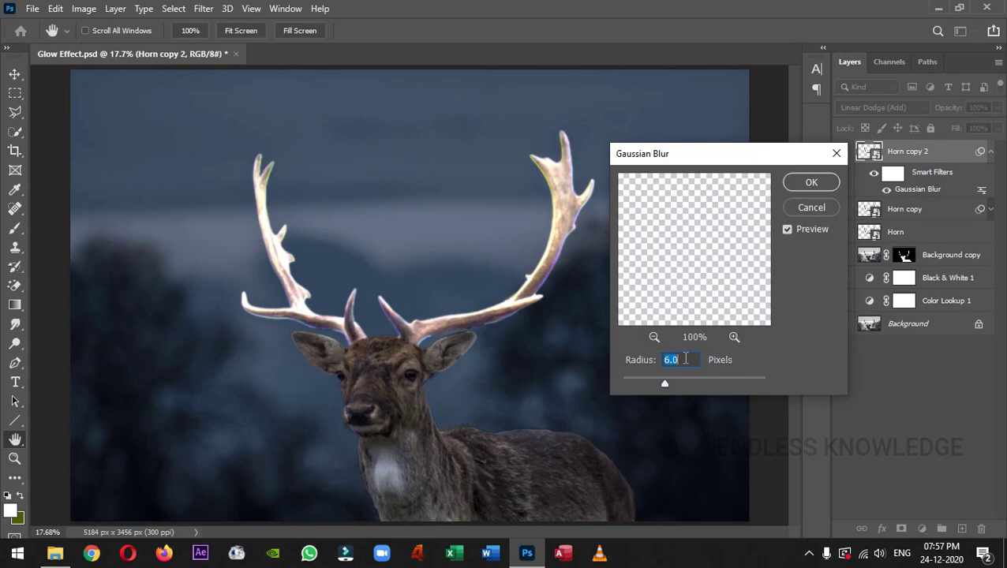
type("100")
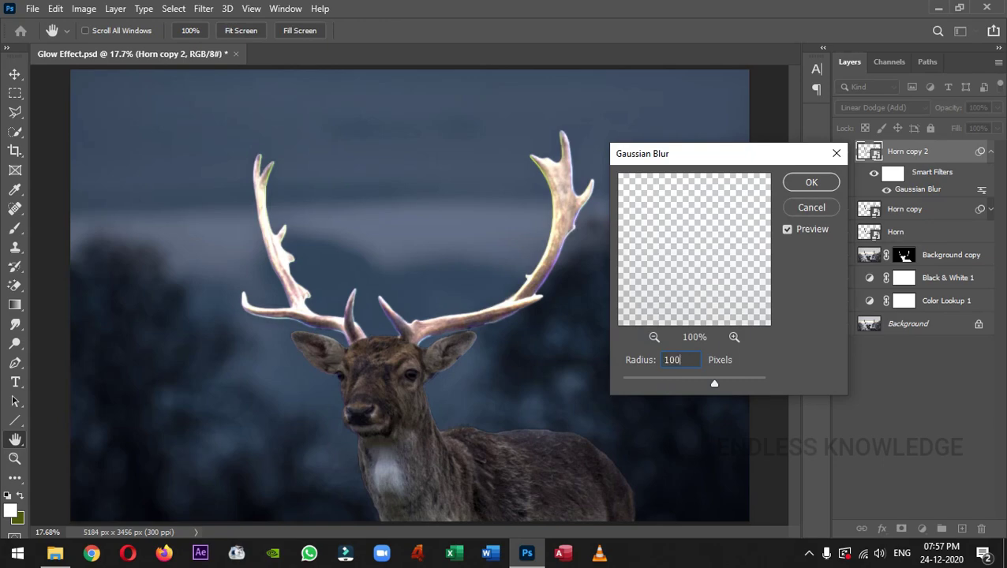
left_click(813, 183)
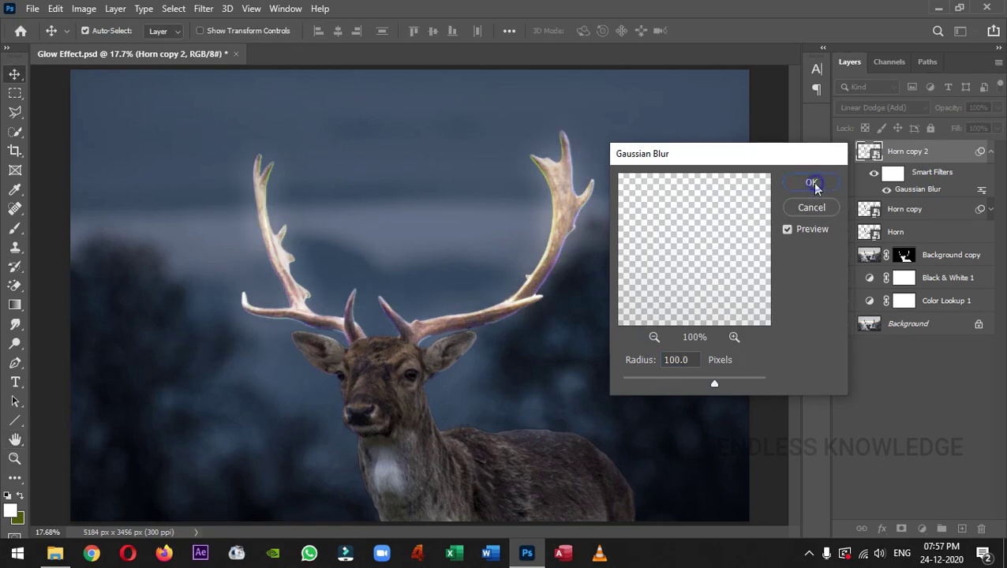
left_click(992, 152)
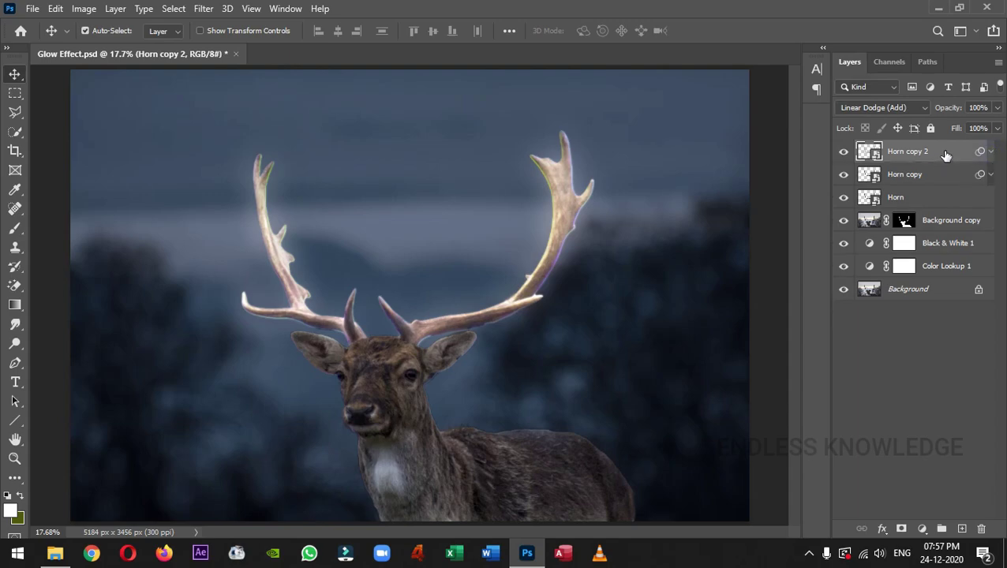
Step: Duplicate the Horn copy 2 layer, set the new layer's Gaussian Blur radius to 250 pixels and collapse its filter list
key("ctrl+j")
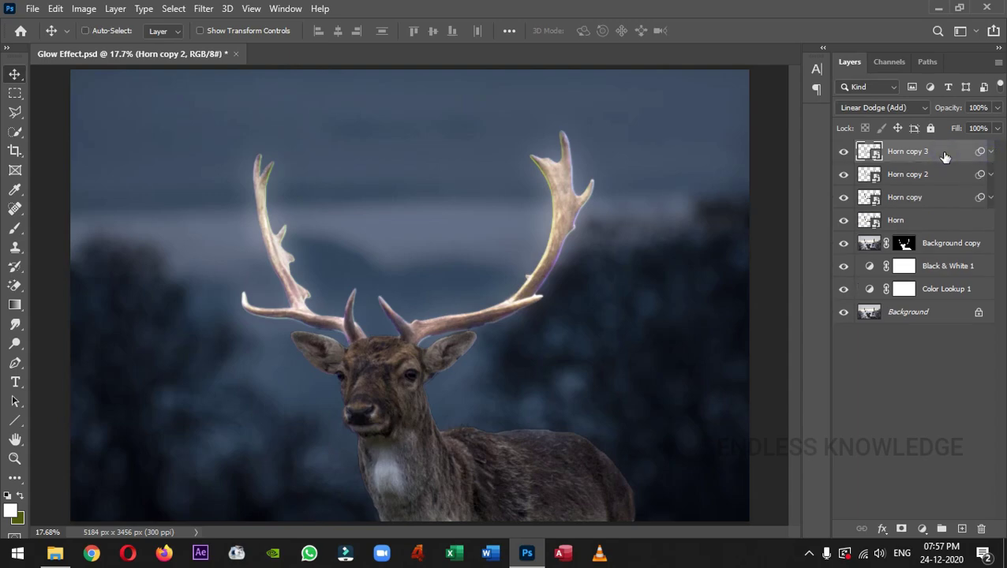
left_click(992, 152)
double_click(937, 191)
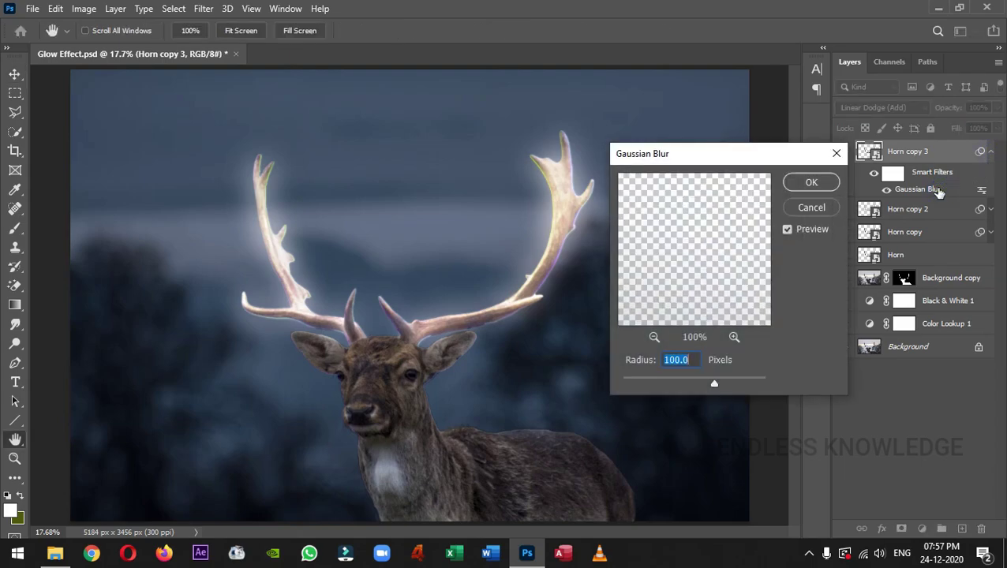
type("25")
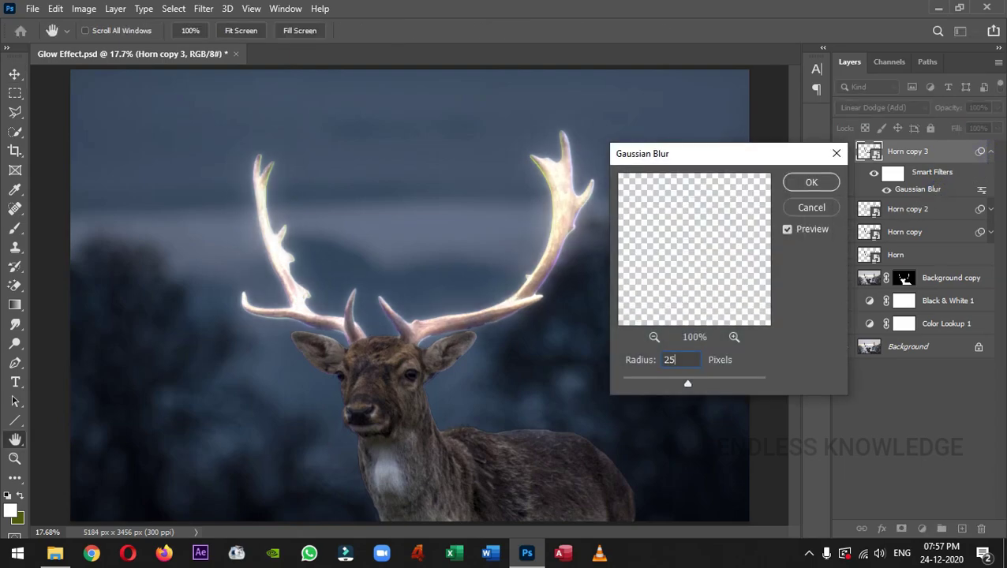
type("0")
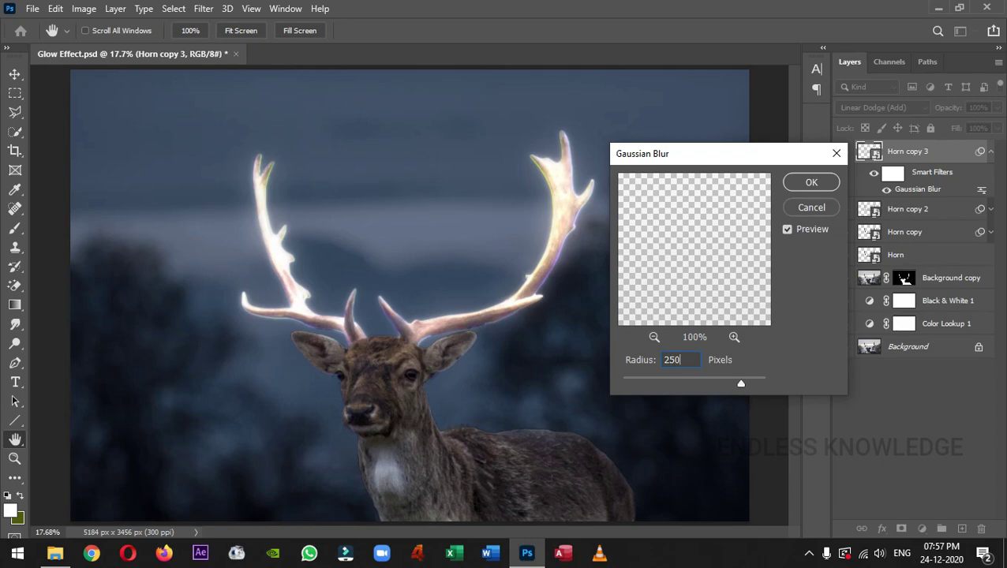
left_click(807, 181)
left_click(991, 151)
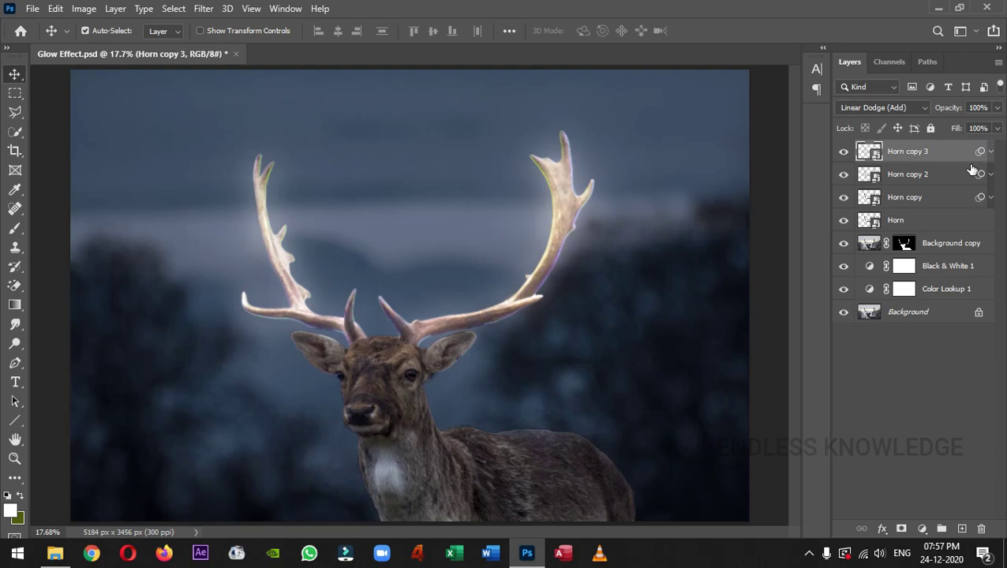
Step: Duplicate the Horn copy 3 layer and set the new layer's Gaussian Blur radius to 500 pixels
key("ctrl+j")
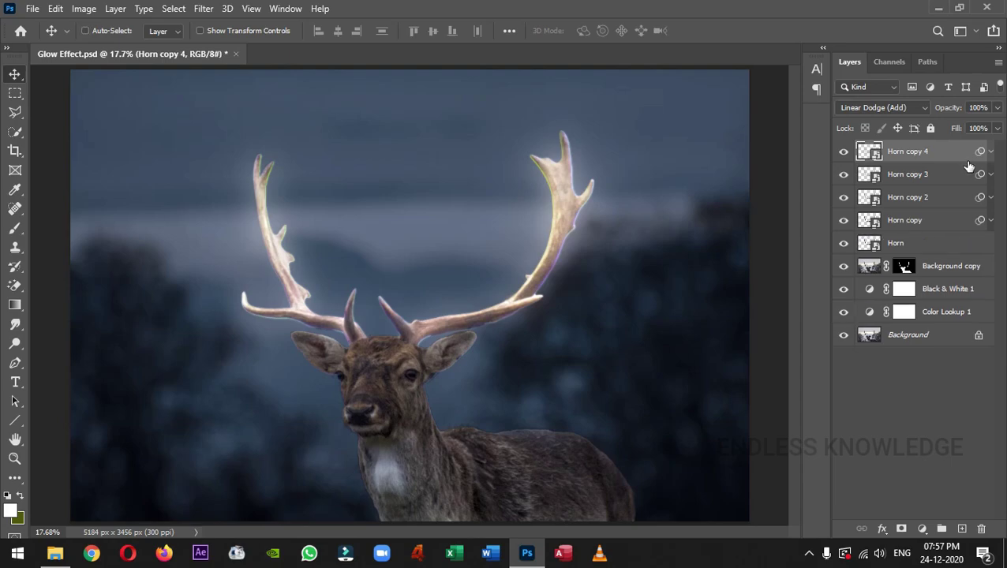
left_click(991, 152)
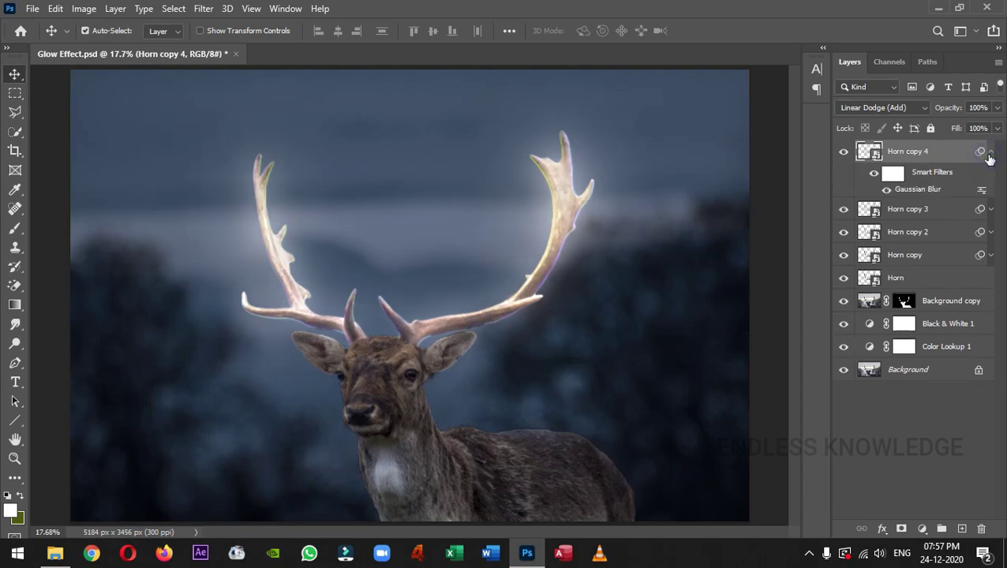
double_click(949, 194)
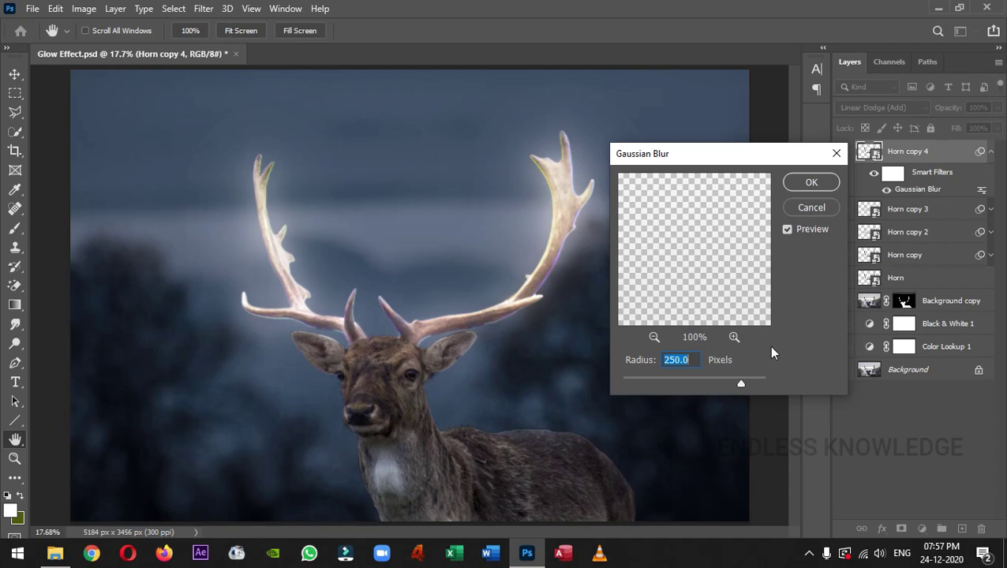
type("500")
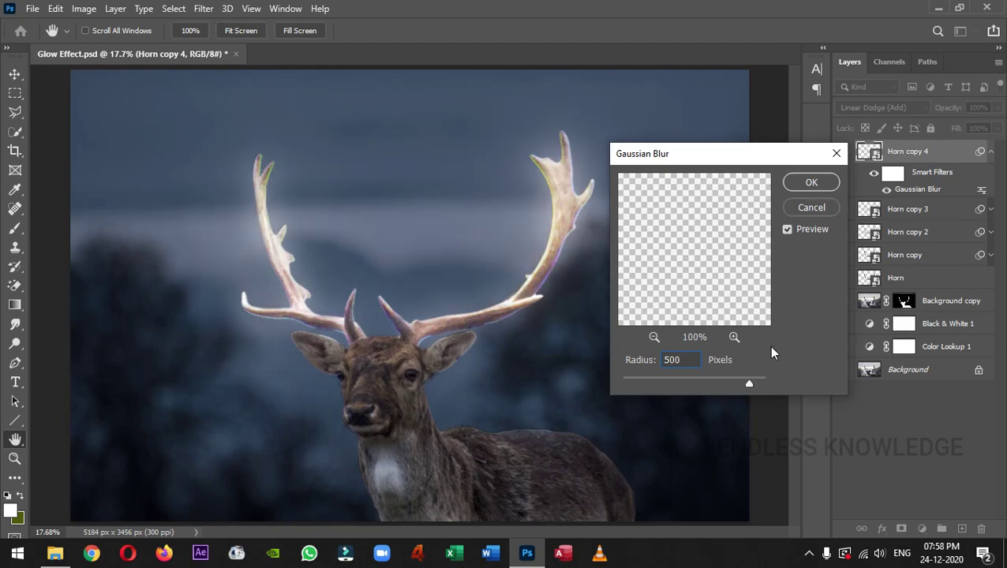
left_click(814, 182)
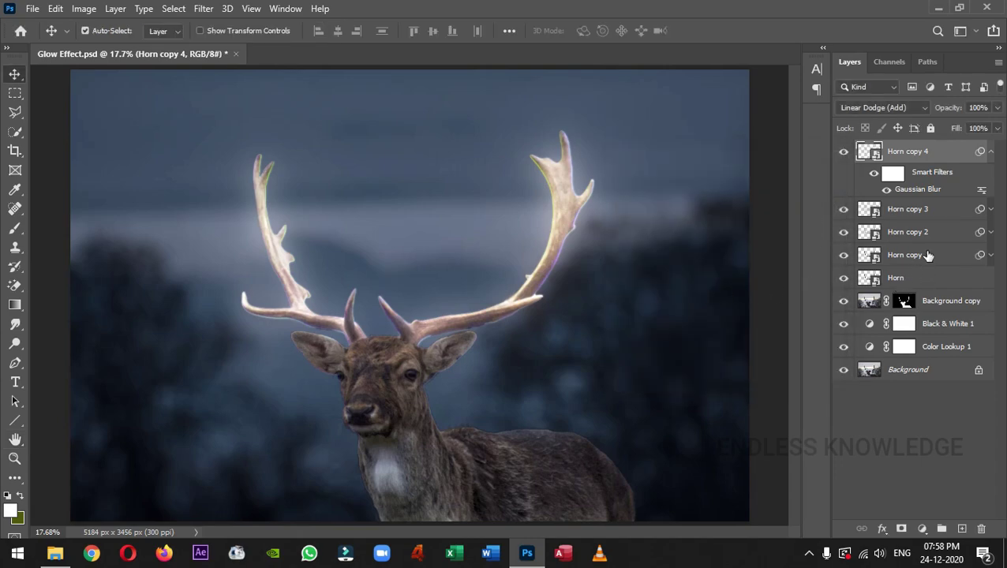
Step: Group the Horn layer and its four blurred copies, name the group Horn Glow and leave it collapsed
left_click(992, 153)
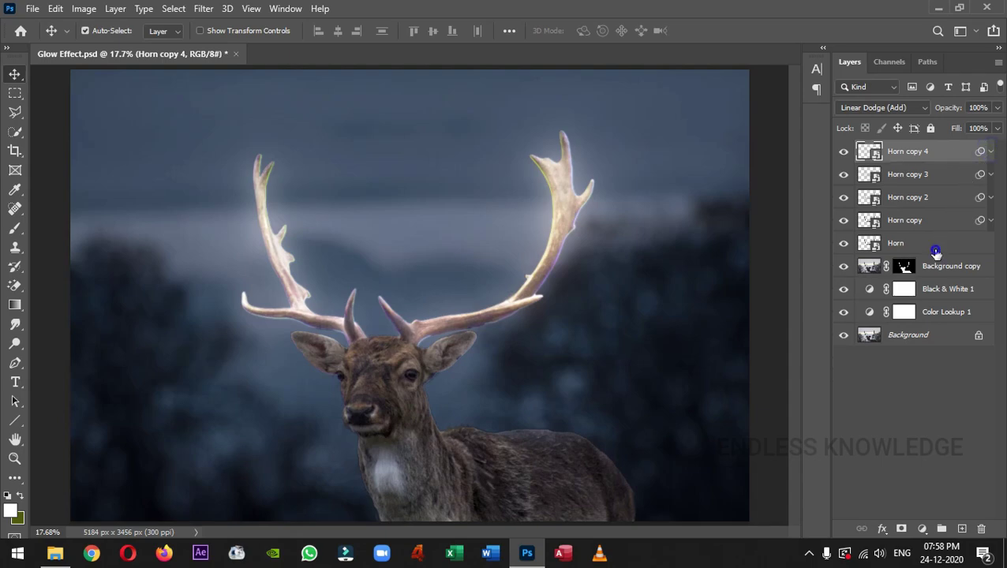
left_click(934, 248)
left_click(950, 158, "shift")
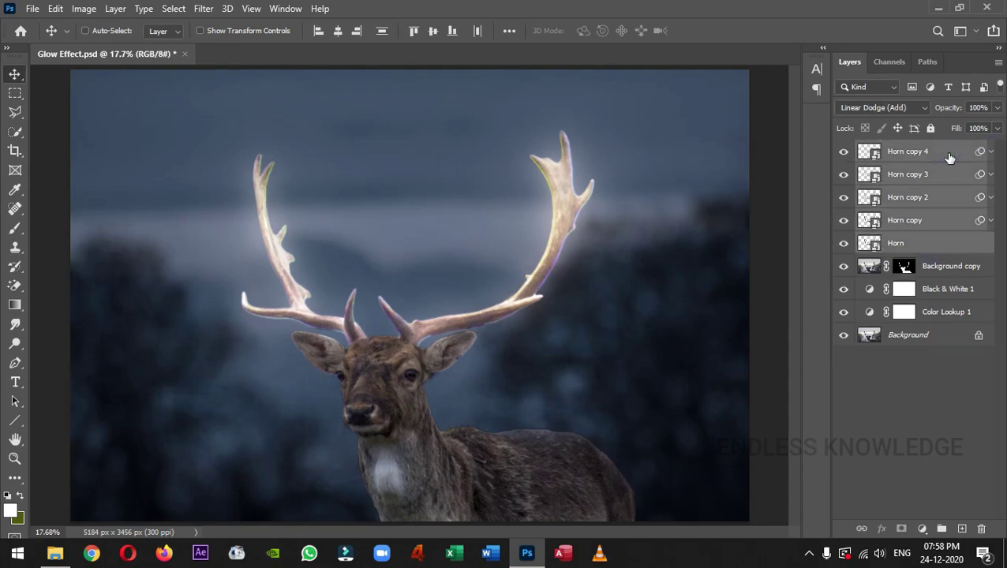
key("ctrl+g")
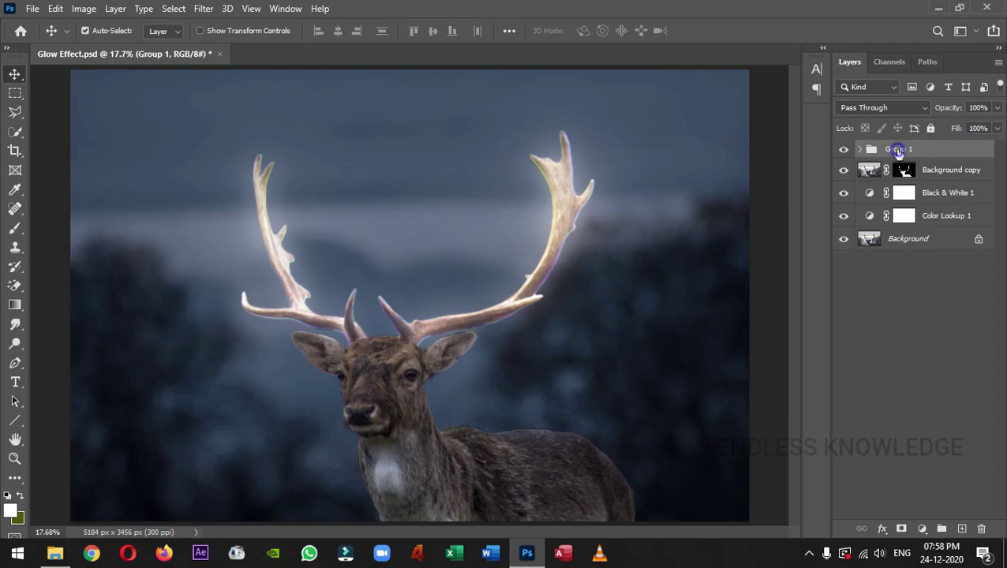
double_click(899, 149)
type("Horn Gl")
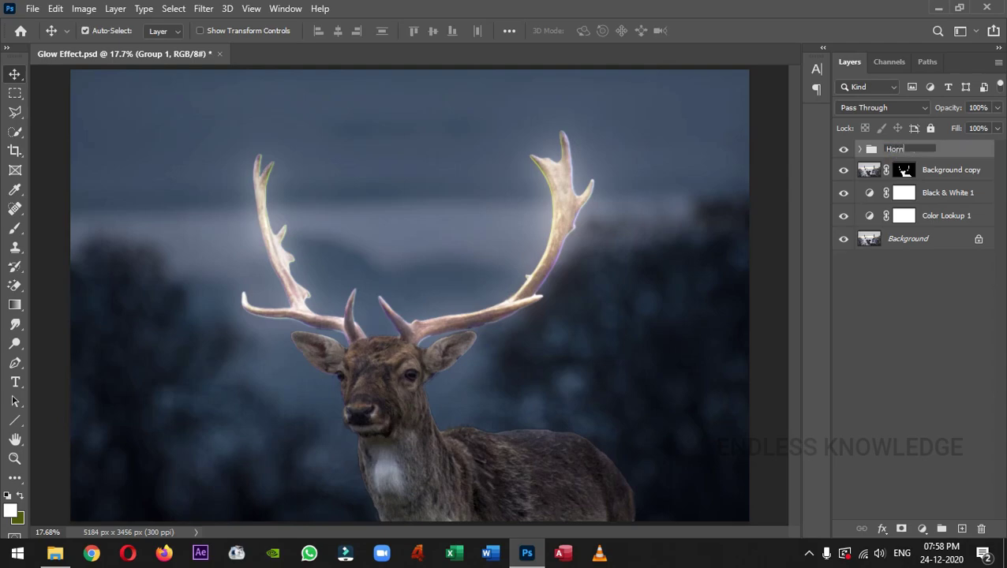
type("ow")
key("Return")
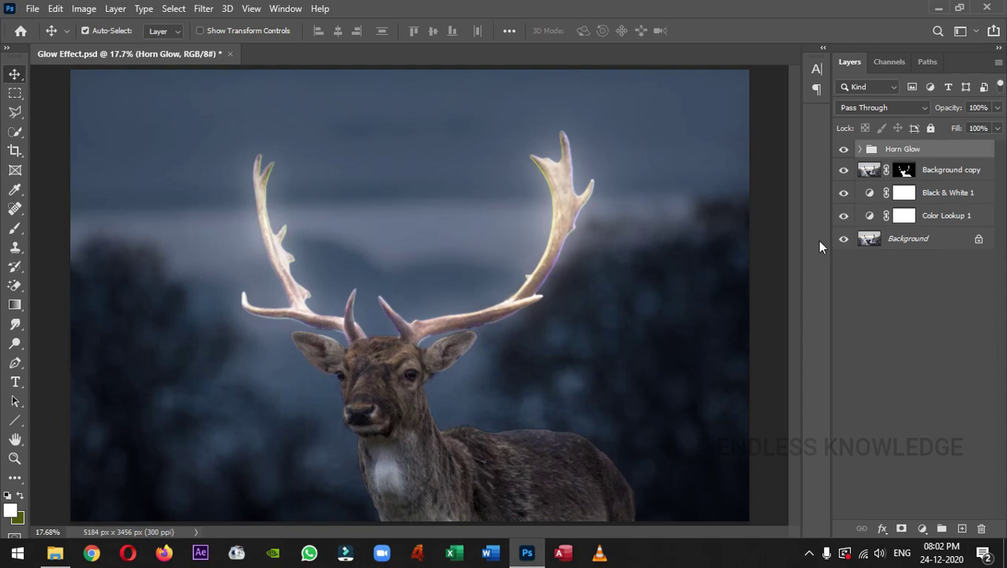
left_click(860, 148)
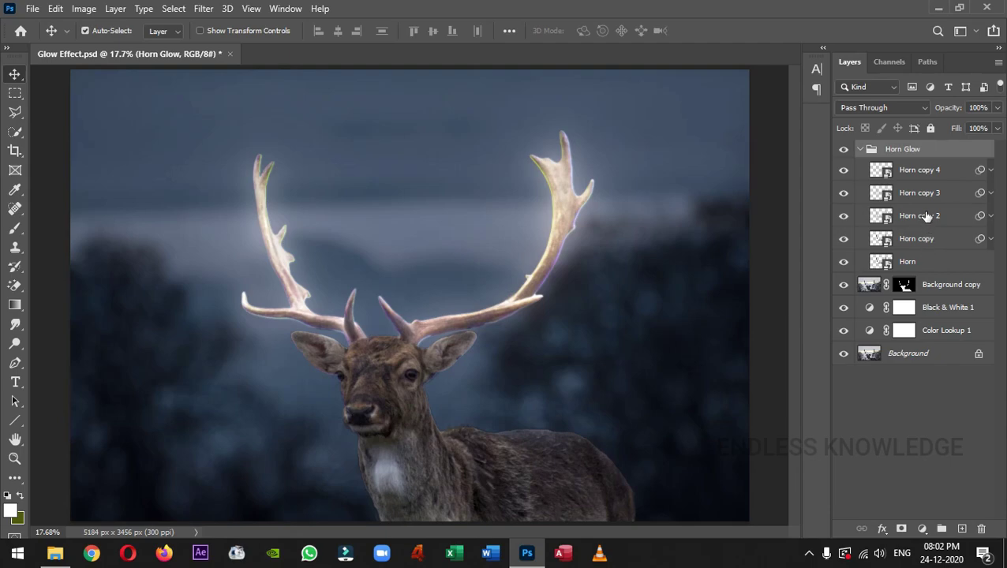
left_click(860, 149)
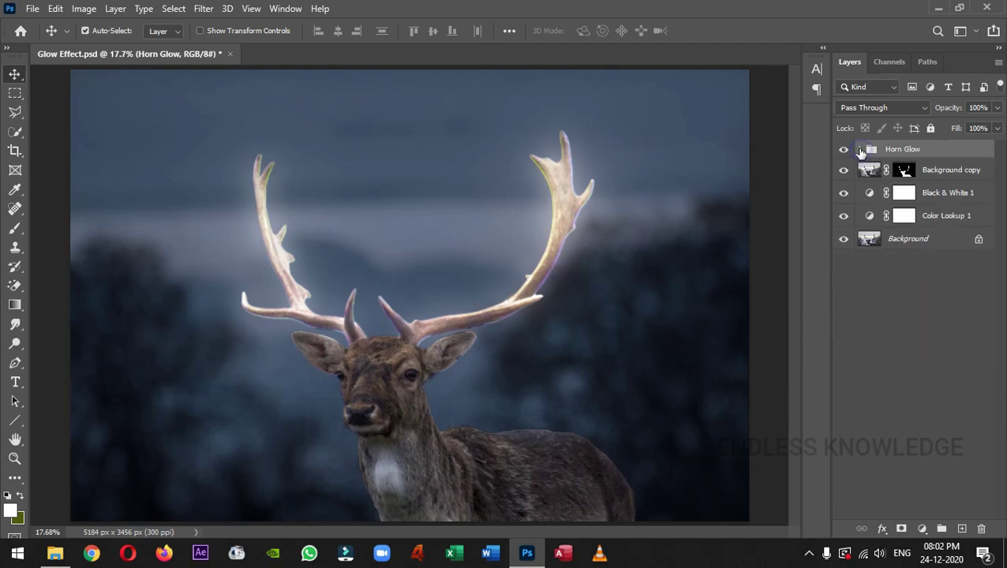
Step: Add a Hue/Saturation adjustment layer above the Horn Glow group and try hue -112 with saturation +82
left_click(920, 529)
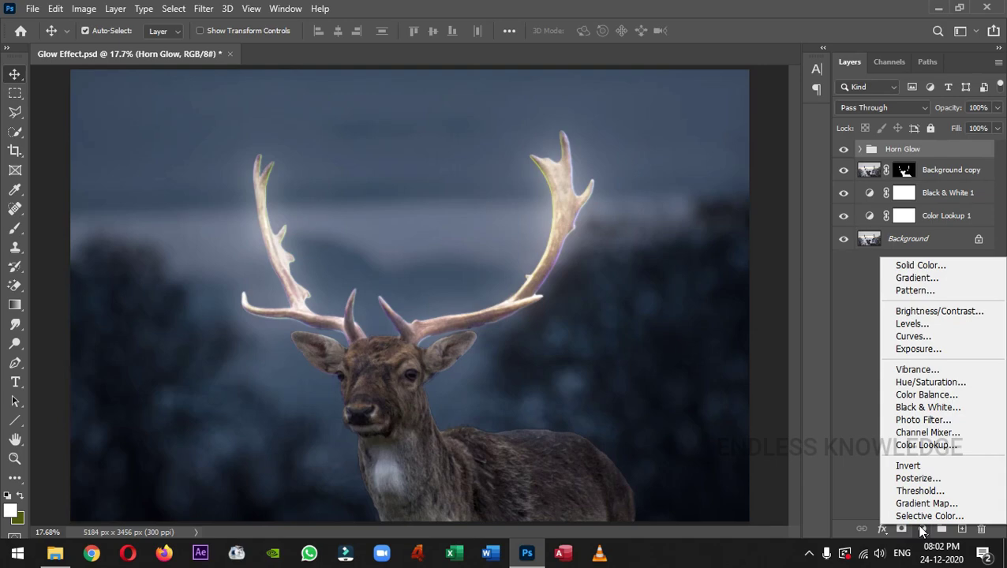
left_click(953, 382)
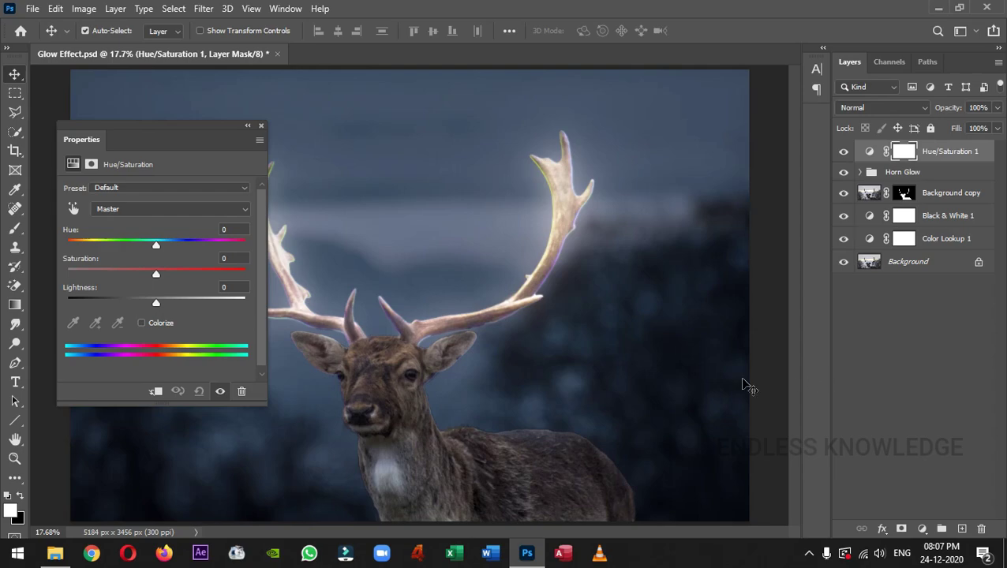
left_click_drag(156, 247, 92, 245)
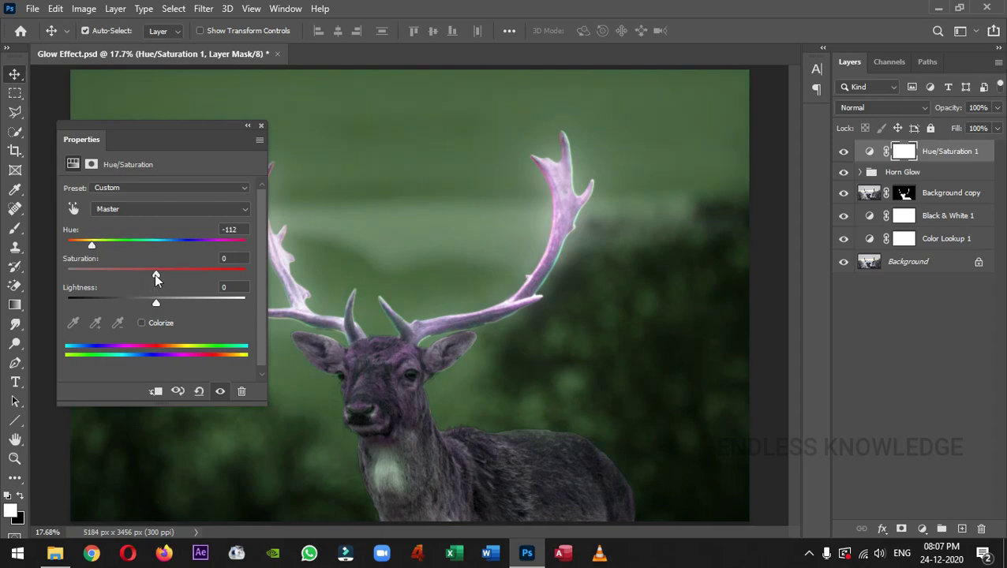
left_click_drag(155, 274, 229, 275)
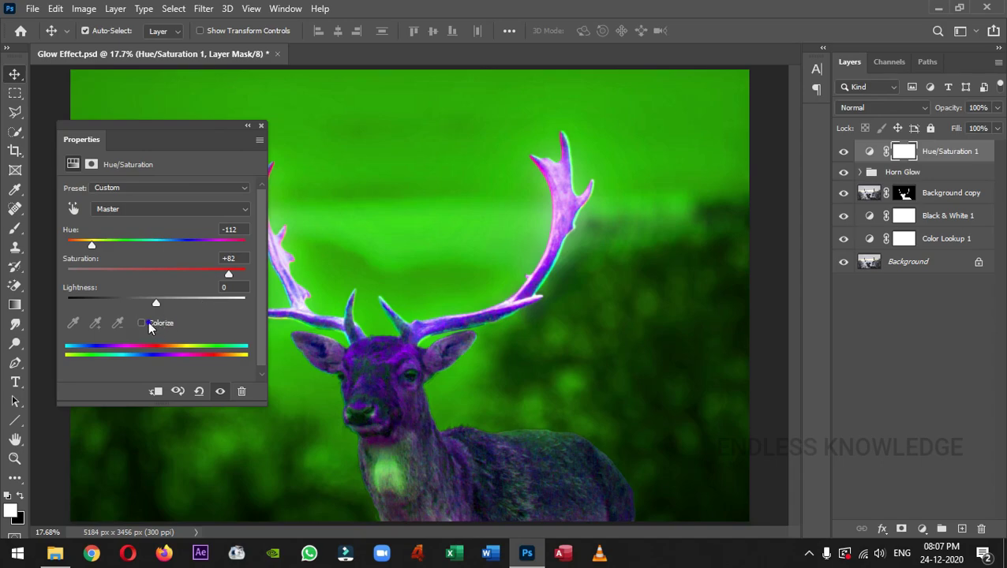
Step: Turn on Colorize for the Hue/Saturation adjustment and set saturation to 87 and hue to 39
left_click(143, 324)
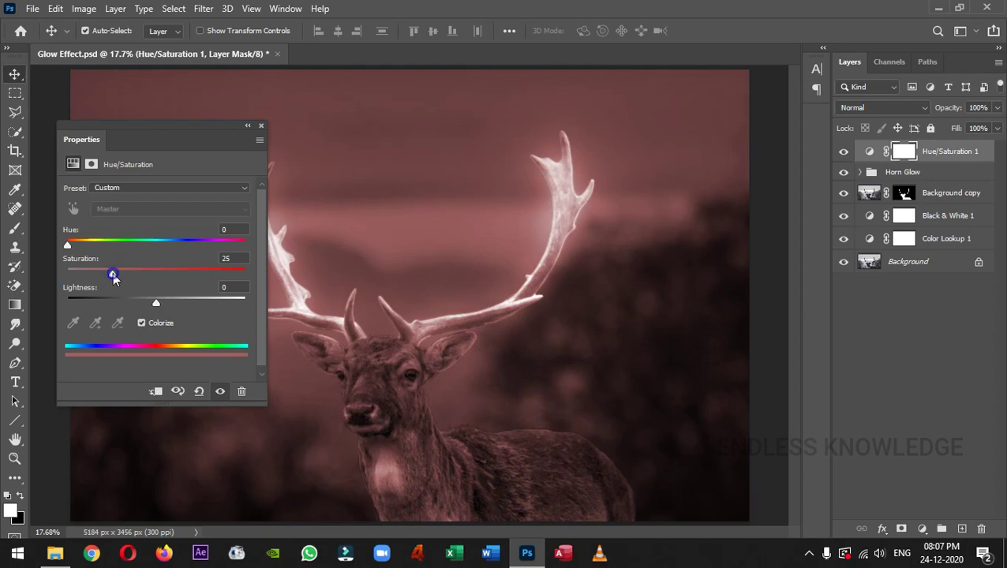
left_click_drag(109, 272, 208, 272)
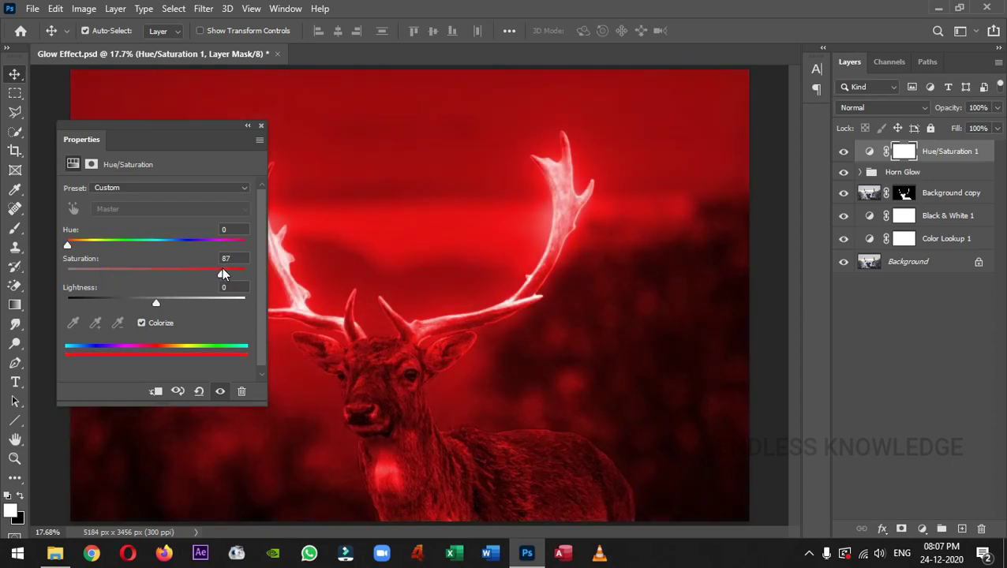
left_click_drag(68, 248, 85, 247)
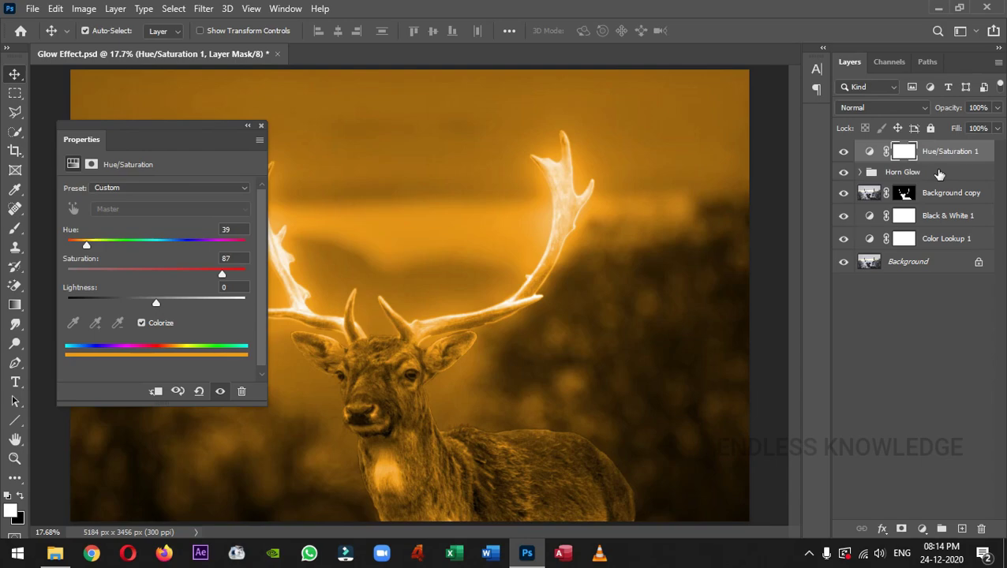
Step: Clip the Hue/Saturation adjustment to the Horn Glow group and fine-tune its hue and saturation toward a slightly deeper orange
left_click(156, 393)
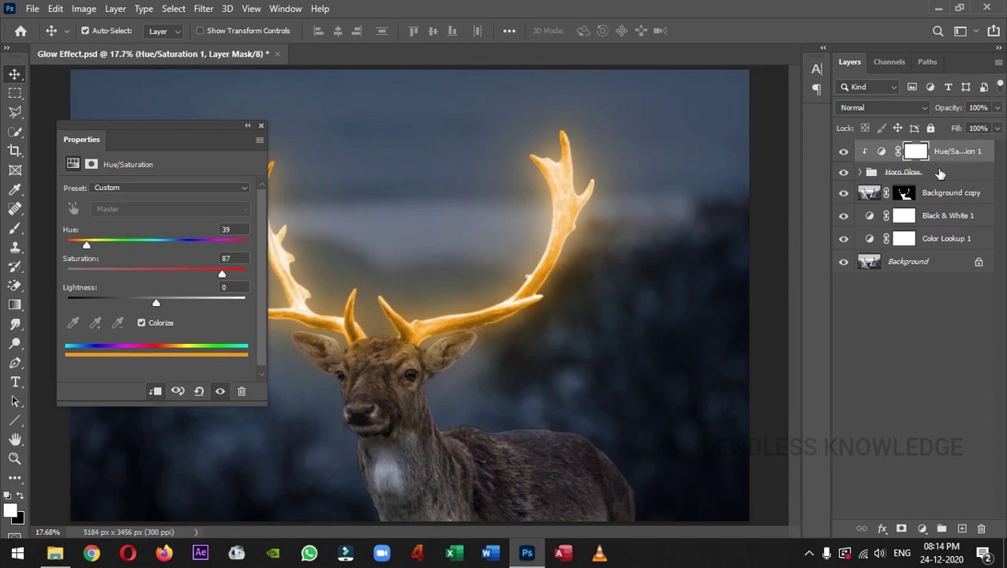
left_click(863, 164, "alt")
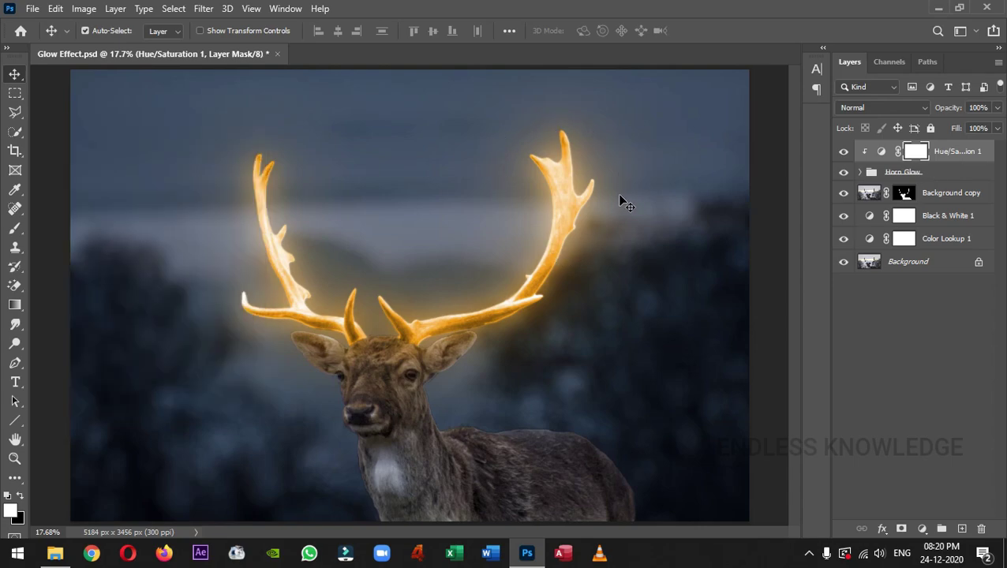
double_click(882, 152)
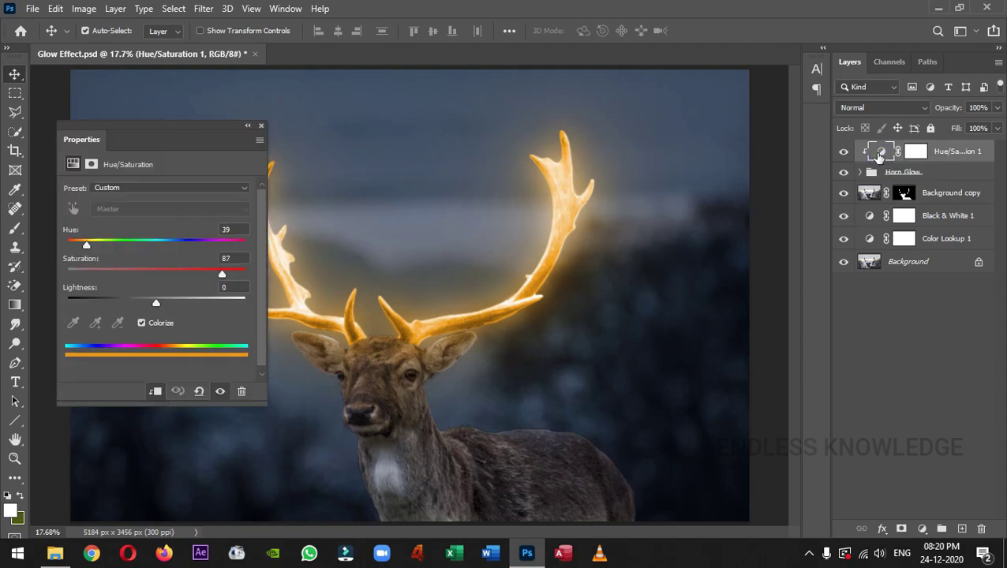
mouse_move(88, 247)
left_mouse_down()
mouse_move(166, 249)
mouse_move(86, 249)
left_mouse_up()
left_click_drag(224, 281, 230, 285)
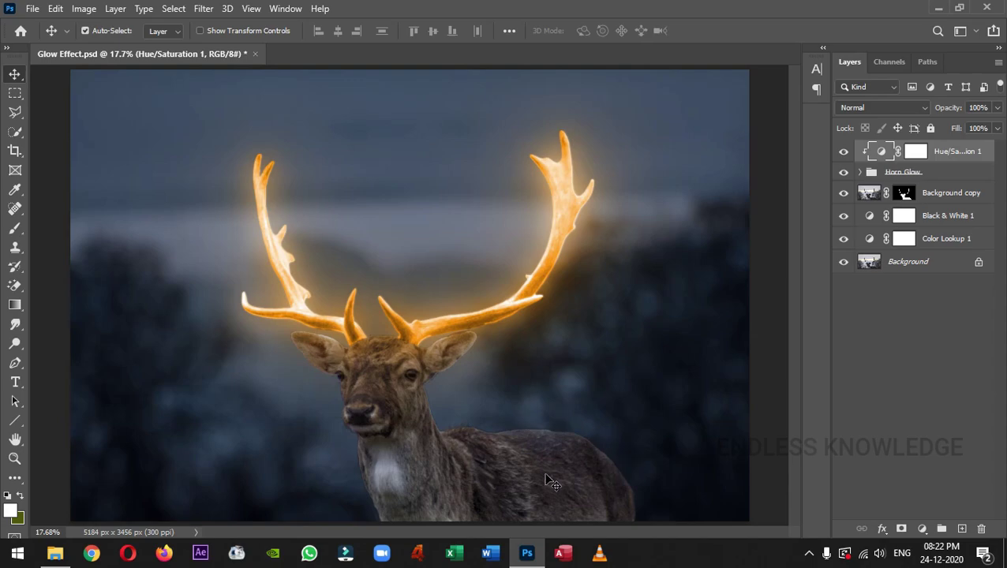
Step: Add a Curves adjustment above the Background copy layer and pull the lower midtones of the RGB curve down to darken the image
left_click(989, 203)
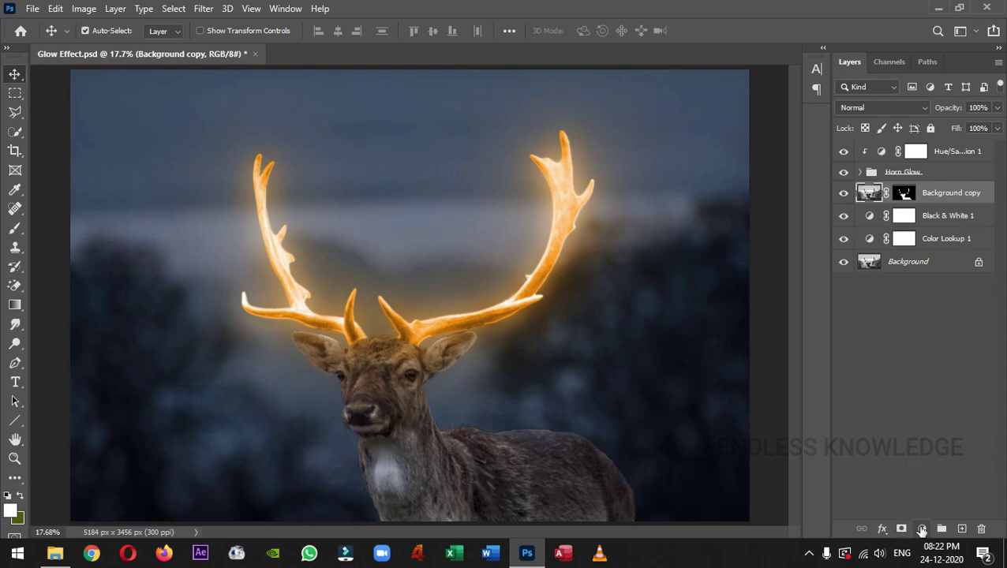
left_click(922, 529)
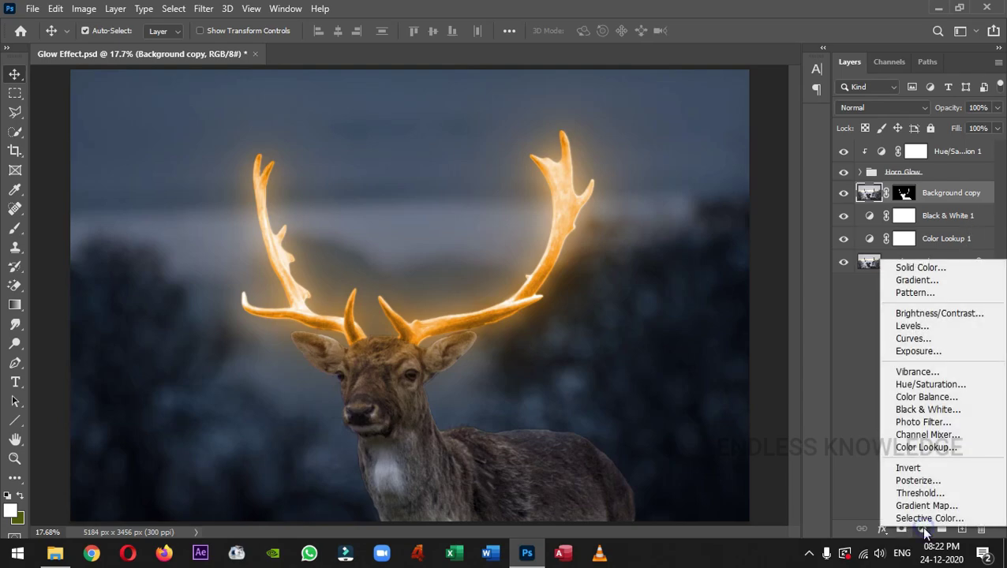
left_click(943, 340)
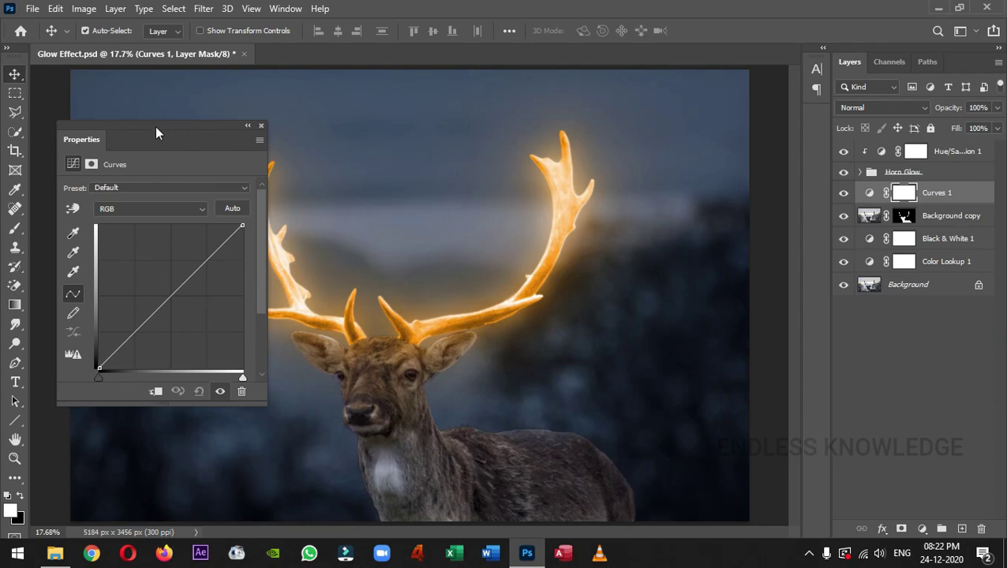
left_click_drag(157, 129, 144, 123)
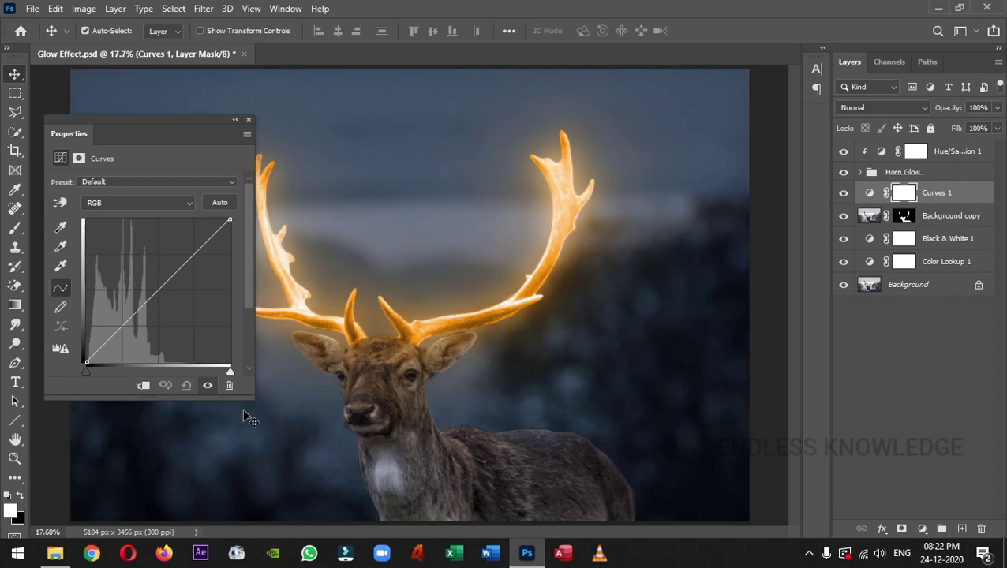
left_click_drag(124, 324, 132, 340)
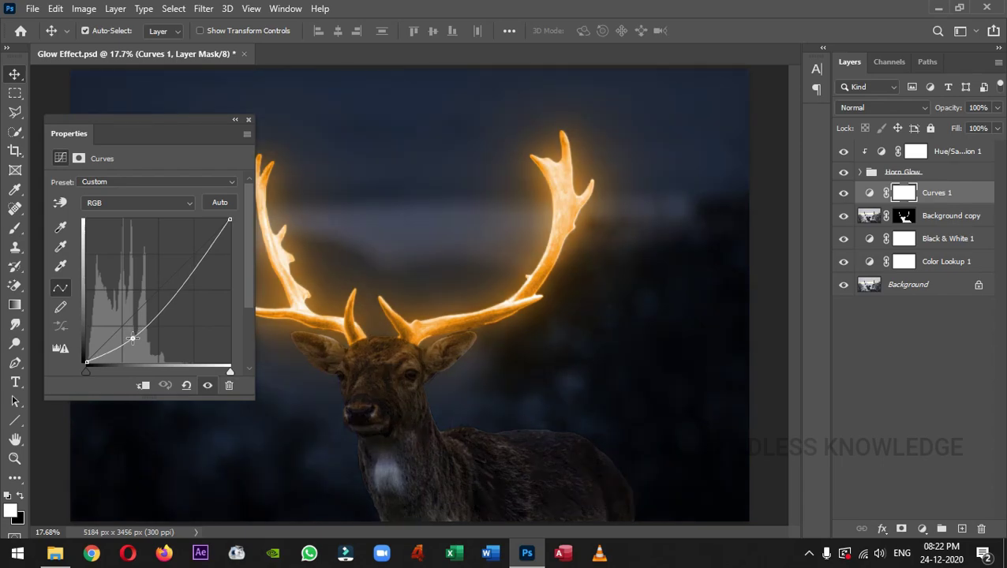
left_click_drag(132, 339, 133, 338)
Step: Clip the Curves adjustment to the Background copy layer, raise its curve point slightly and close its properties
left_click(144, 387)
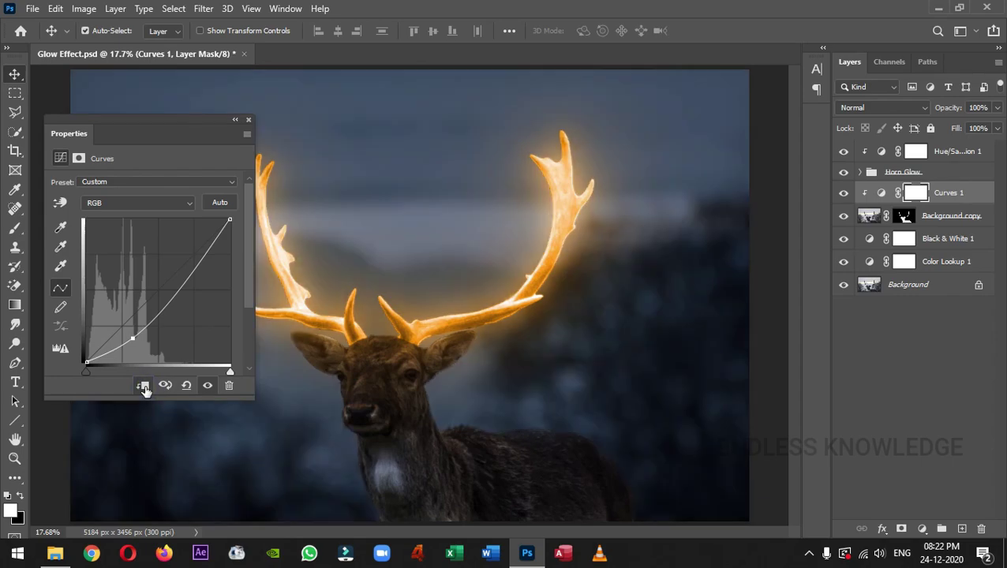
mouse_move(132, 338)
left_mouse_down()
mouse_move(122, 333)
mouse_move(132, 337)
left_mouse_up()
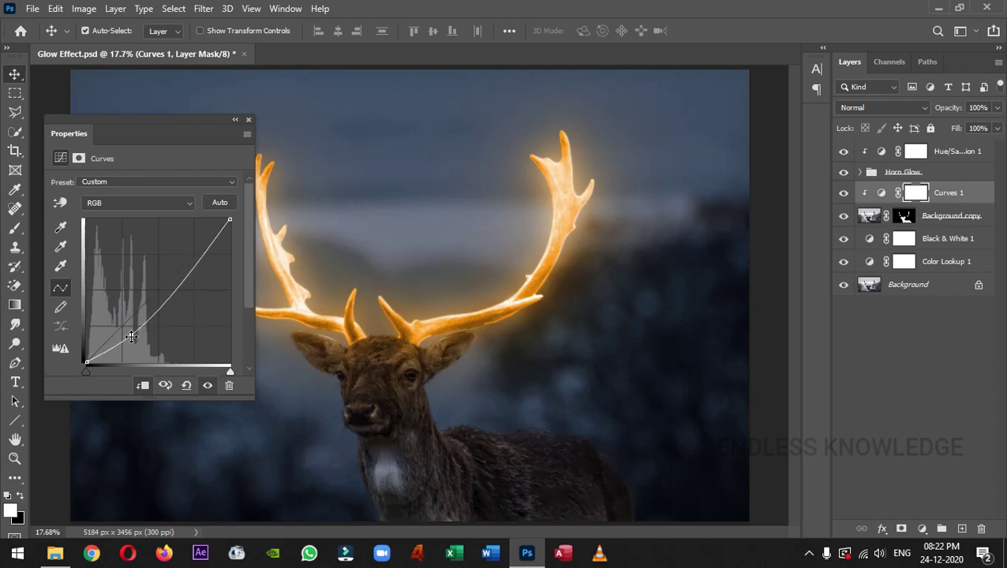
left_click(248, 120)
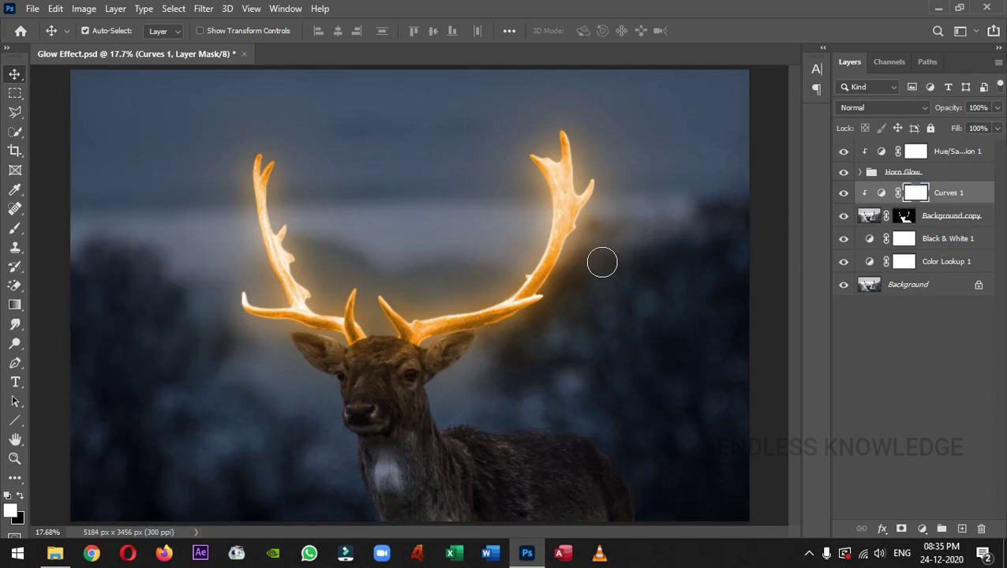
Step: Set up the Brush tool with 40% flow and the Soft Round preset from General Brushes
key("b")
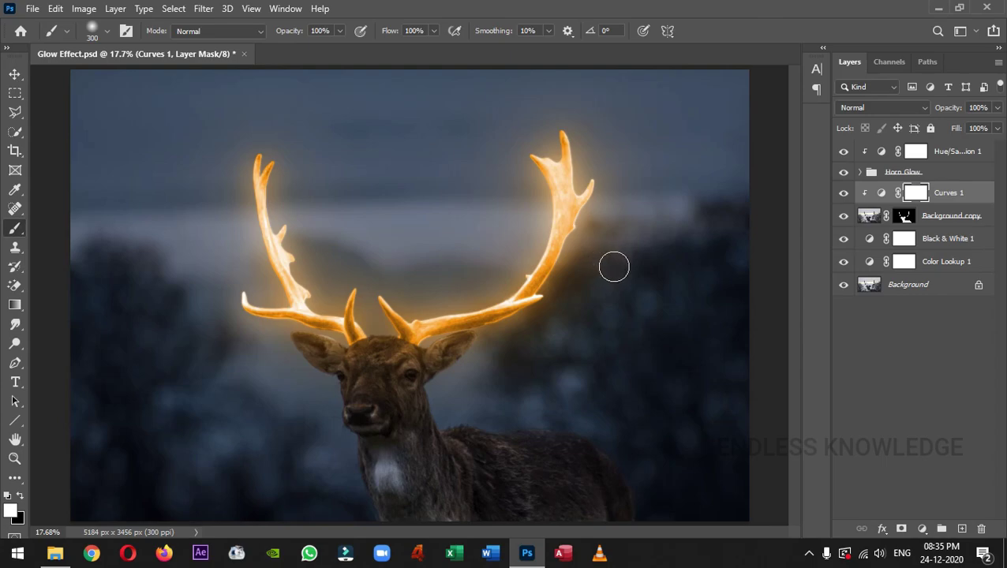
left_click(426, 31)
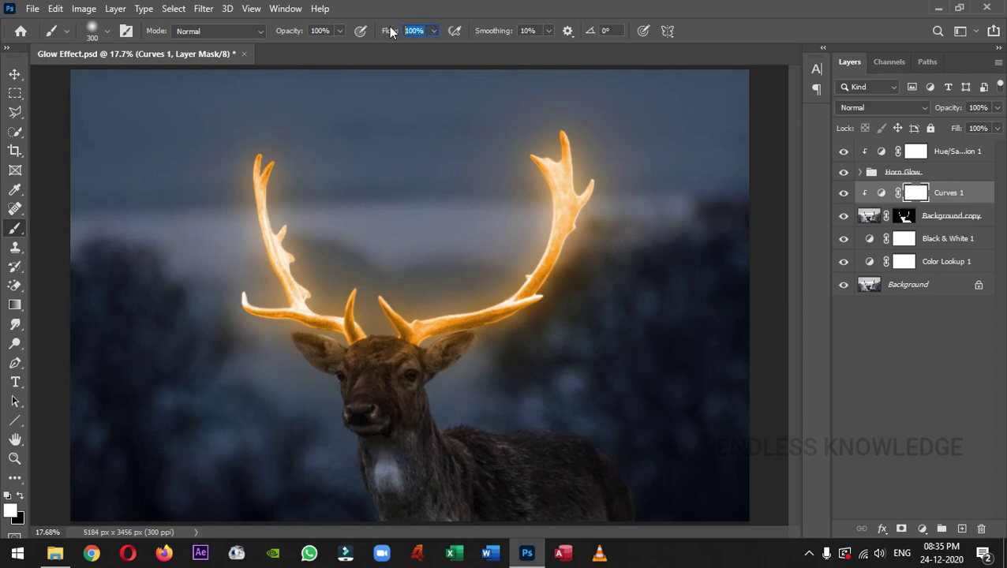
type("45")
type("0")
left_click(108, 31)
left_click(29, 199)
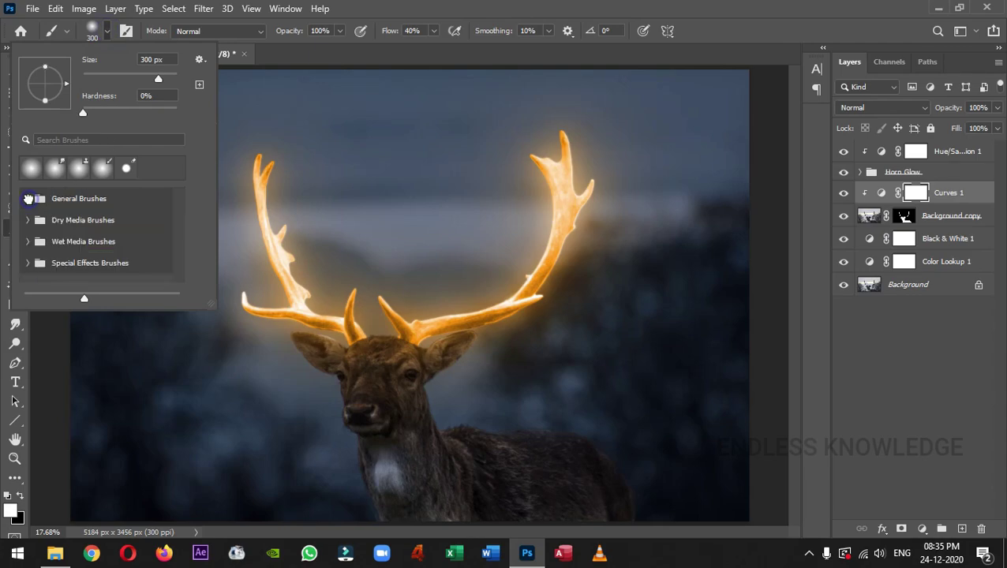
left_click(28, 198)
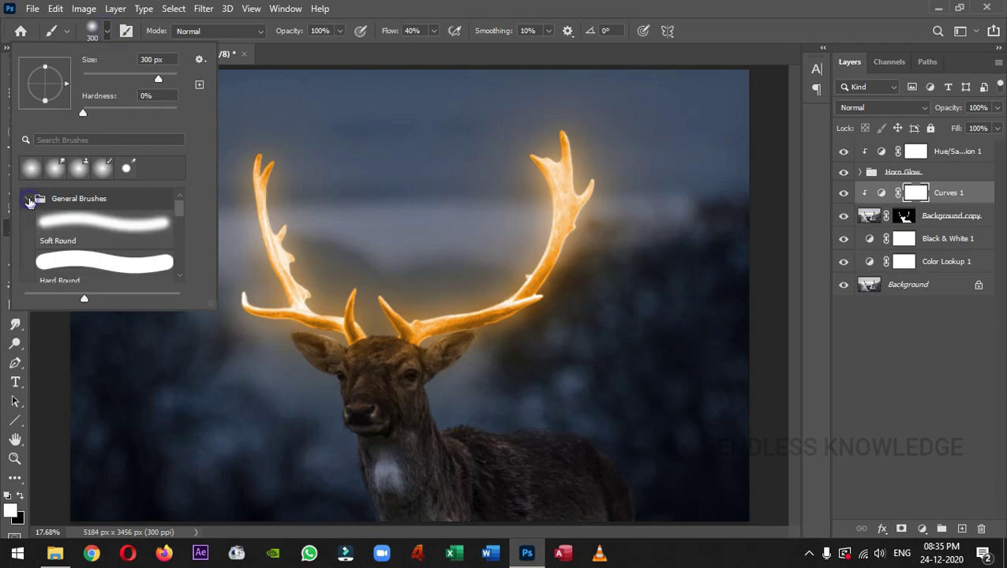
left_click(127, 225)
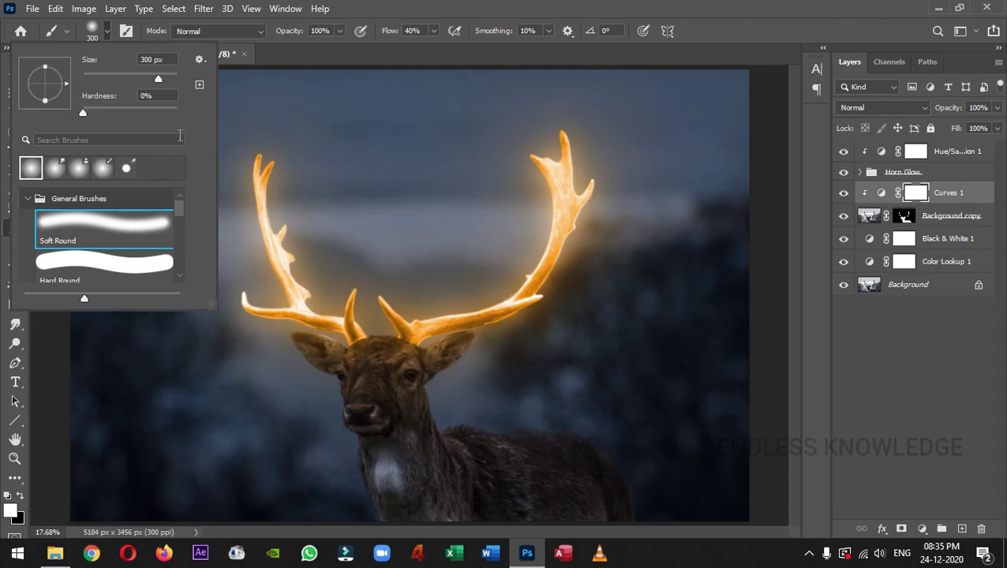
left_click(109, 37)
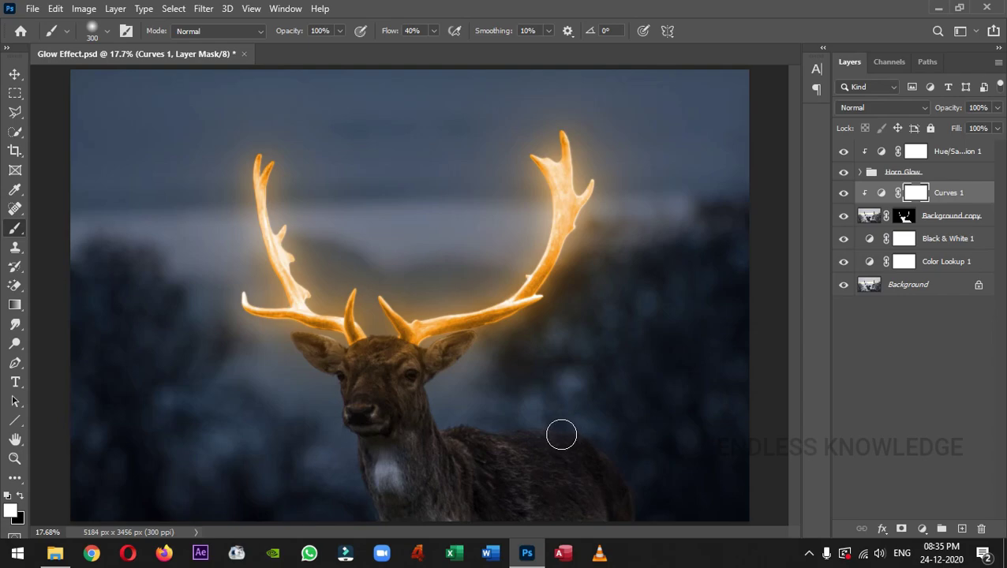
Step: Paint black on the Curves 1 mask along the deer's back, using a soft brush reduced to 400 px
left_click(21, 495)
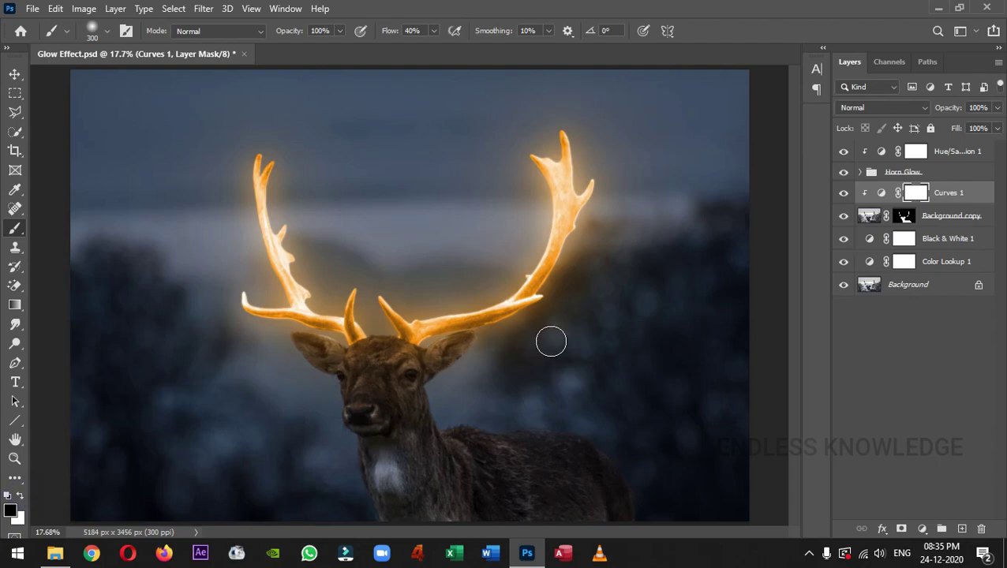
key("bracketright")
key("bracketright")
key("bracketright")
key("bracketright")
key("bracketright")
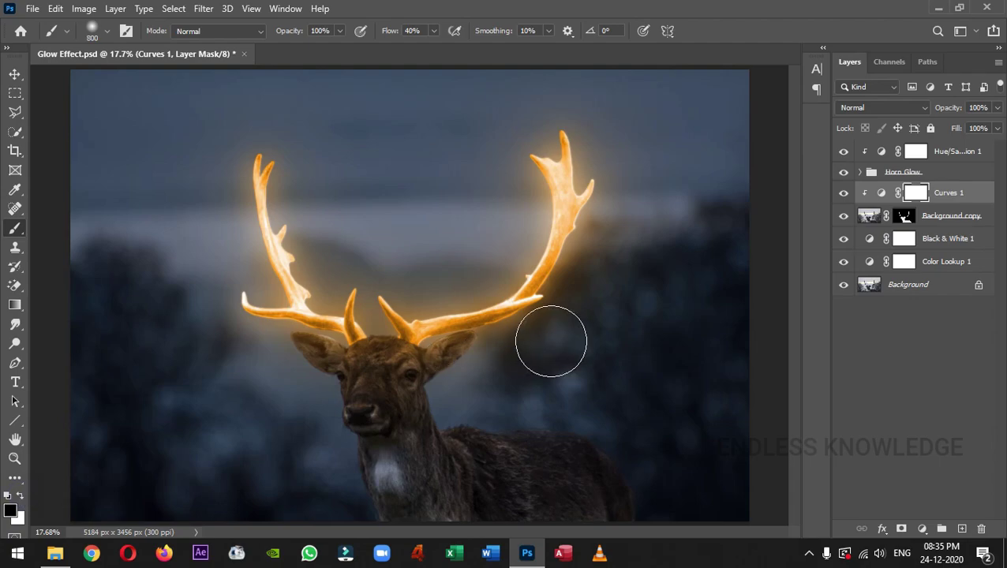
key("bracketleft")
key("bracketleft")
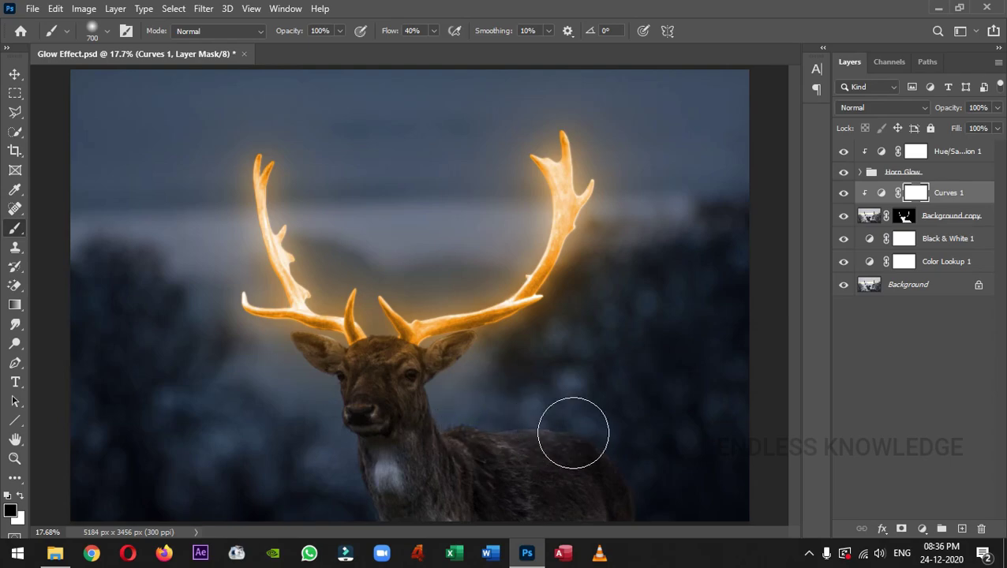
key("bracketleft")
key("bracketleft")
key("bracketleft")
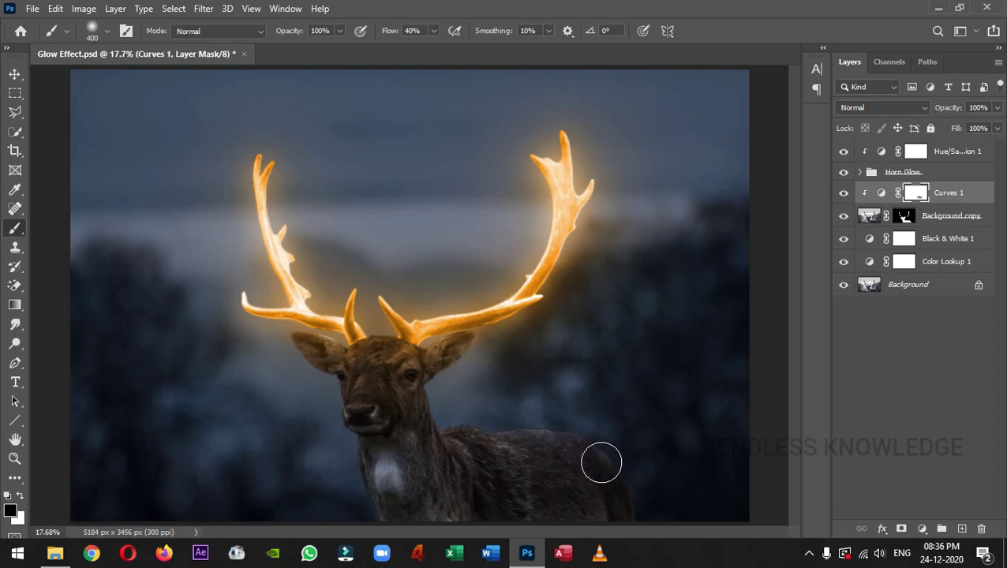
left_click(497, 443)
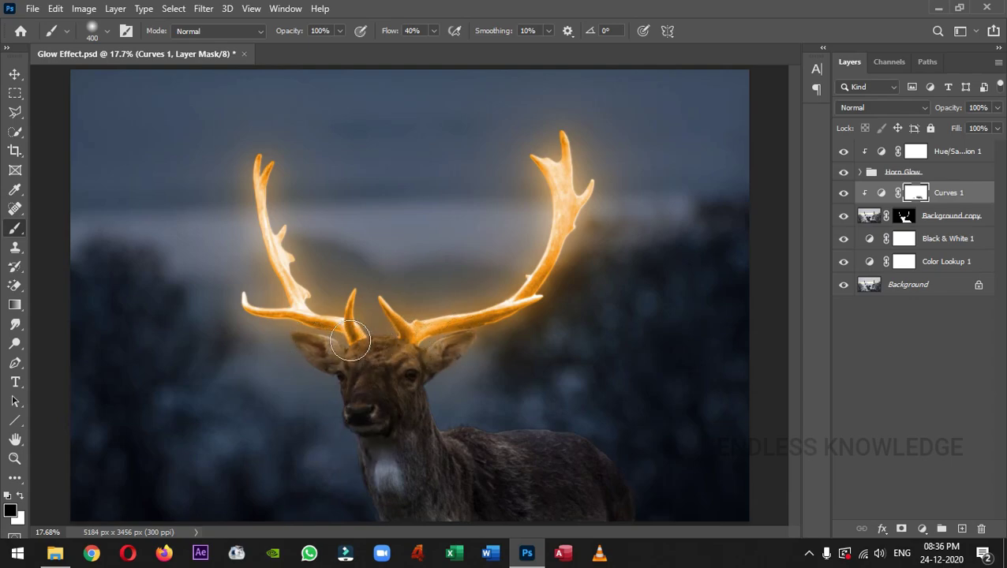
Step: Paint black with a 250 px brush on the Curves 1 mask over the deer's head, neck and upper back
key("bracketleft")
key("bracketleft")
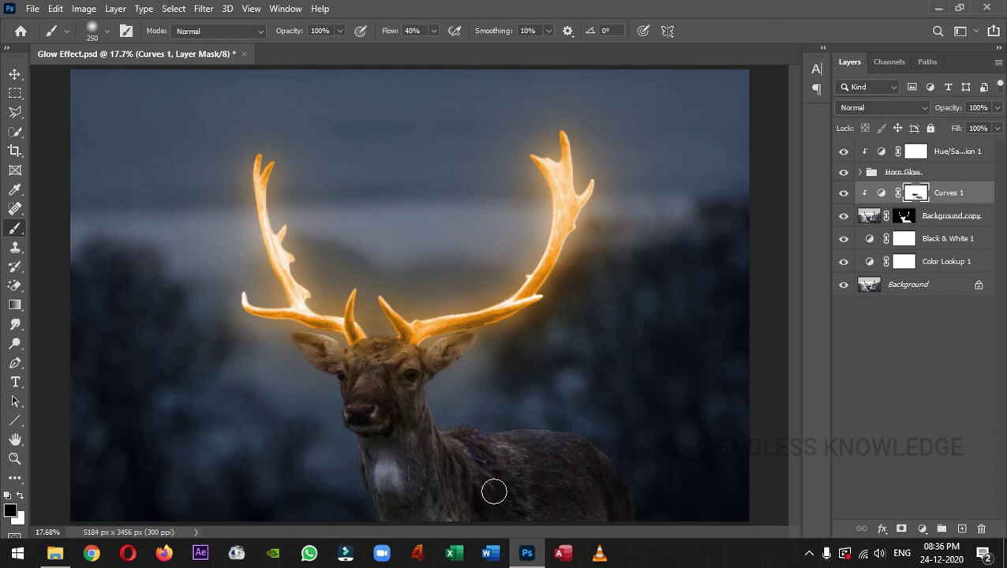
left_click(432, 396)
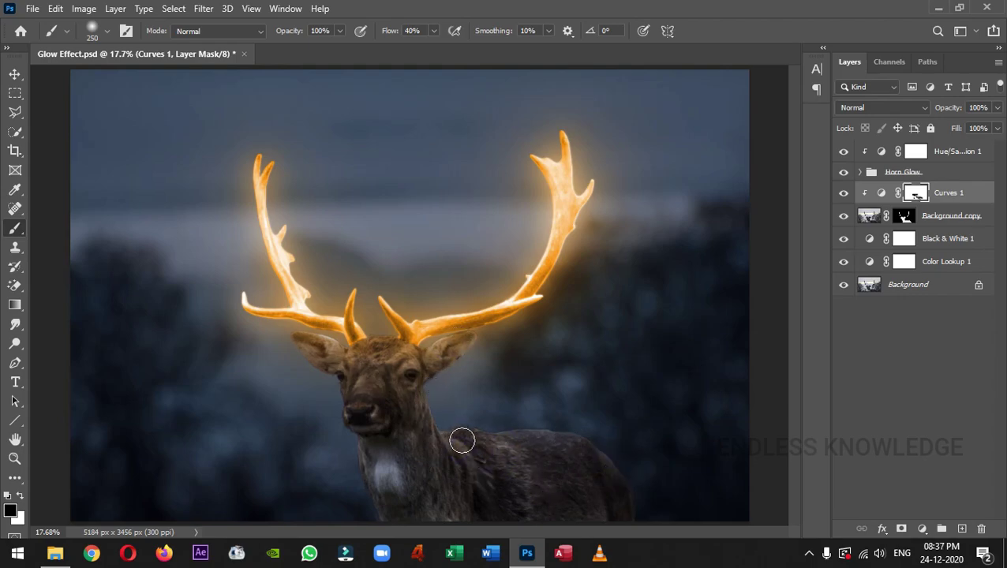
left_click(572, 439)
left_click(495, 445)
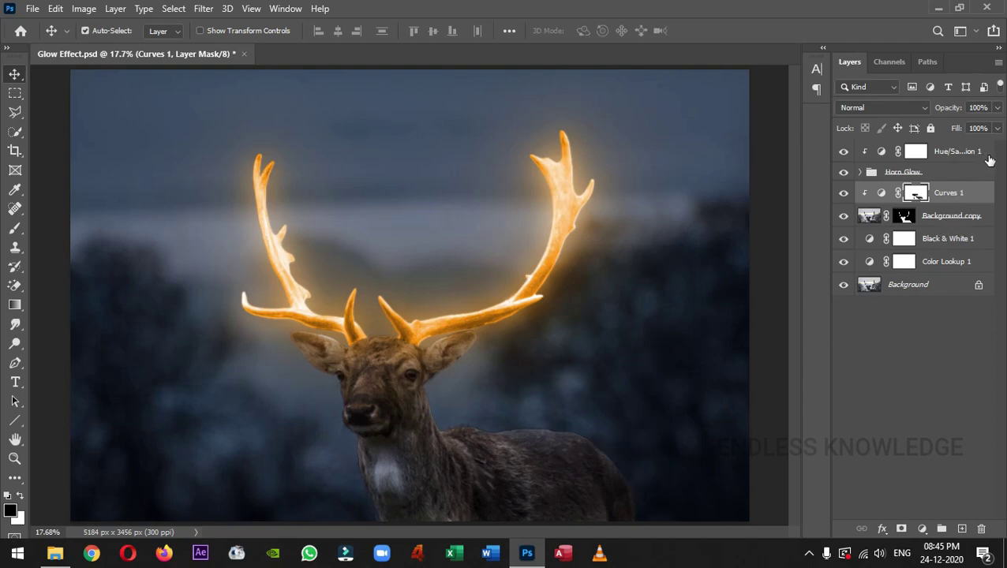
Step: Duplicate the Hue/Saturation 1 adjustment, release its clipping mask and place the copy between the Horn Glow group and Curves 1
left_click(990, 158)
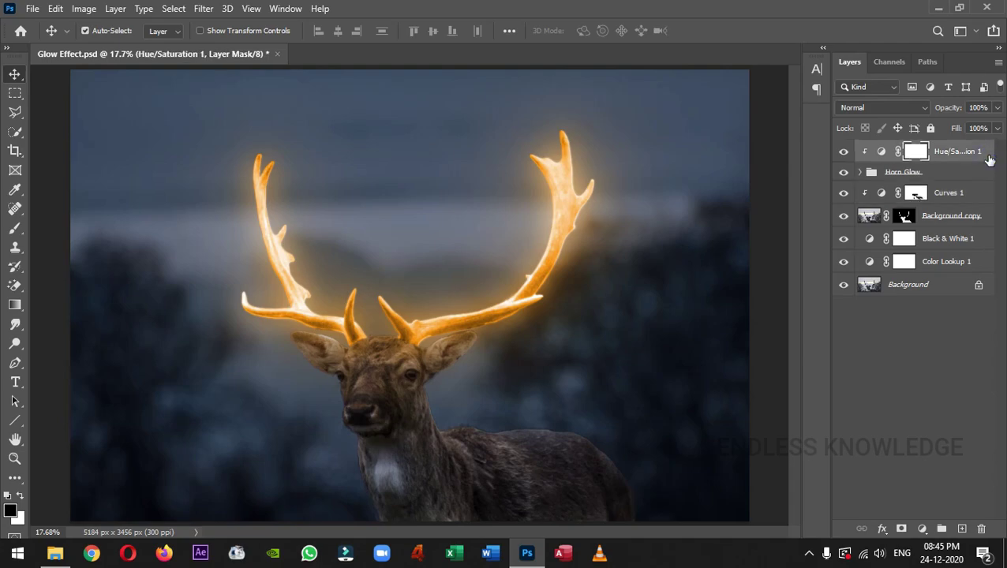
key("ctrl+j")
key("ctrl+alt+g")
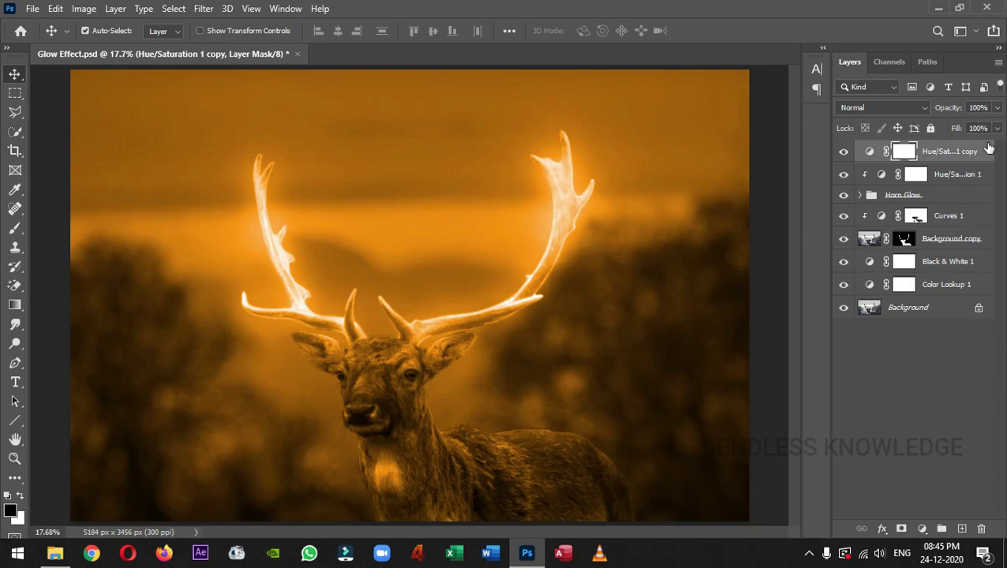
left_click_drag(989, 149, 981, 198)
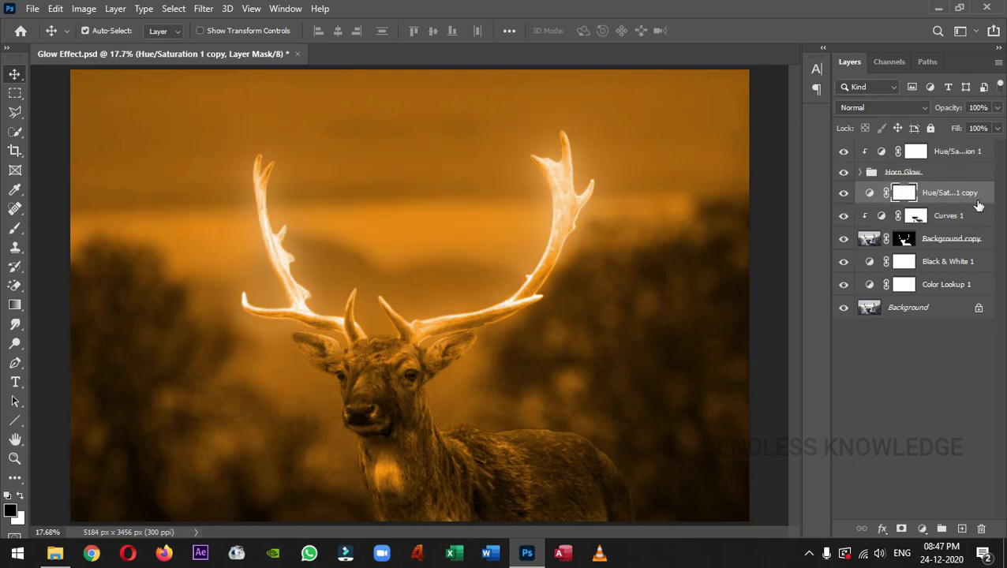
Step: Clip the Hue/Saturation copy to the Background copy layer and invert its mask to black
double_click(871, 195)
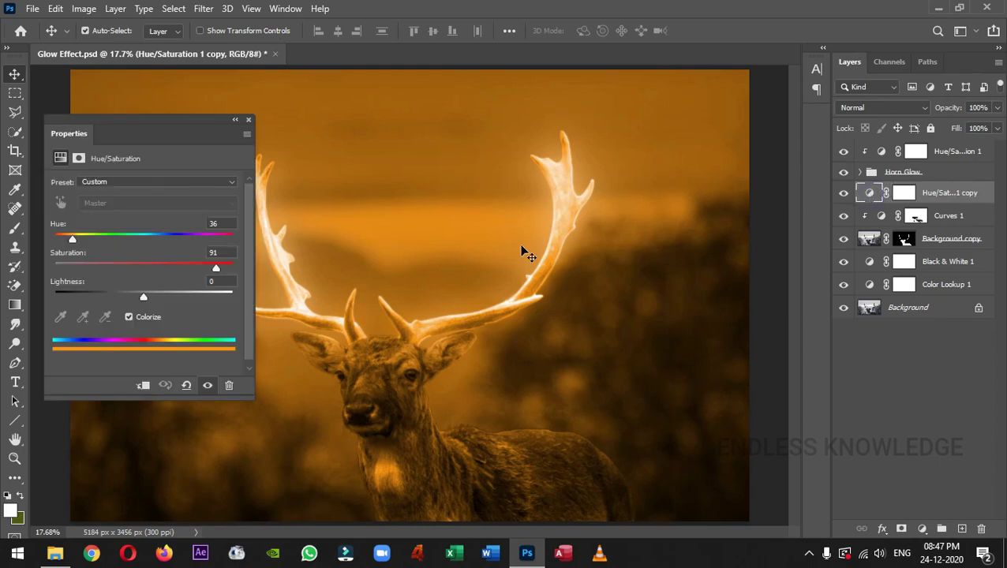
left_click(143, 387)
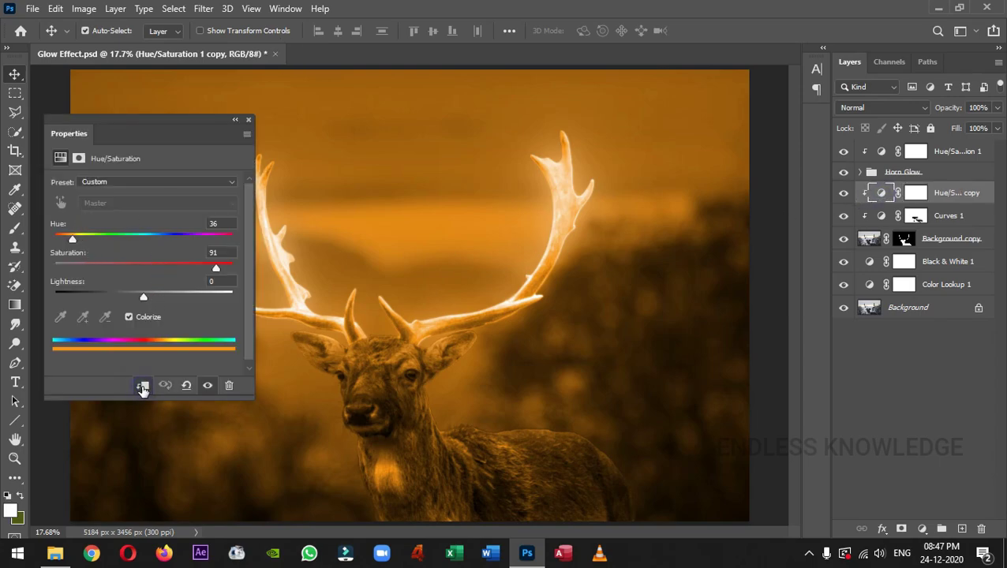
left_click(248, 119)
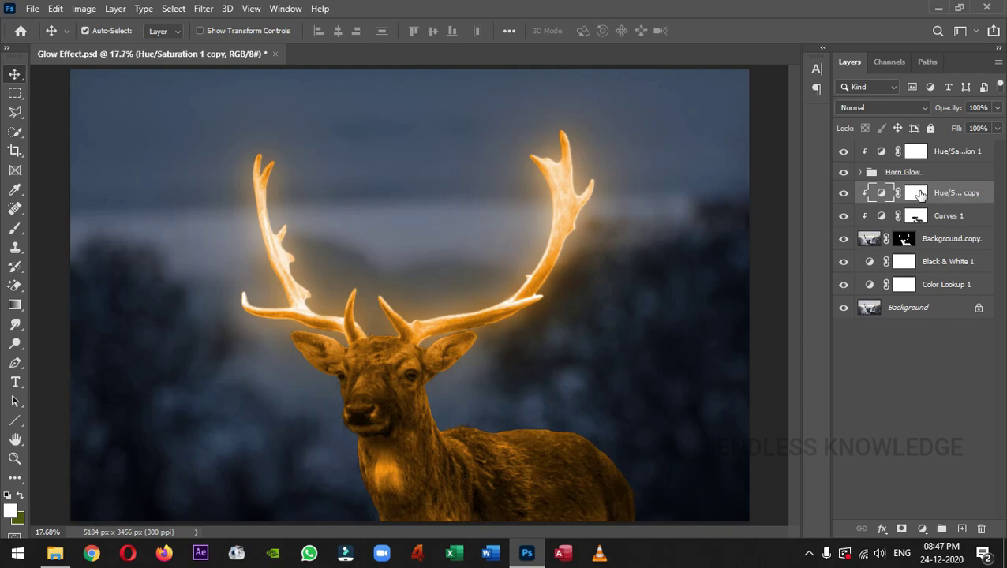
left_click(916, 194)
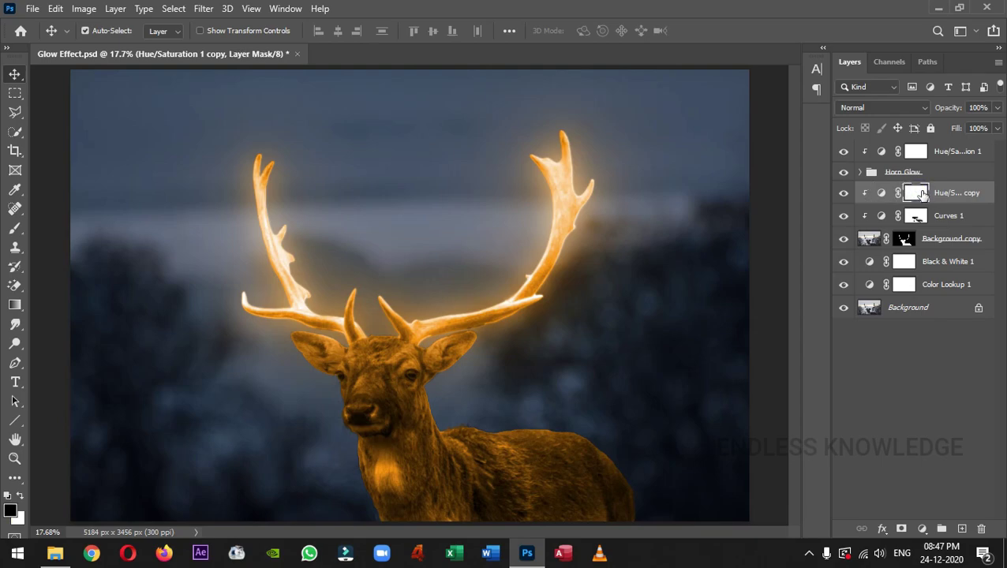
left_click_drag(924, 196, 915, 195)
key("ctrl+i")
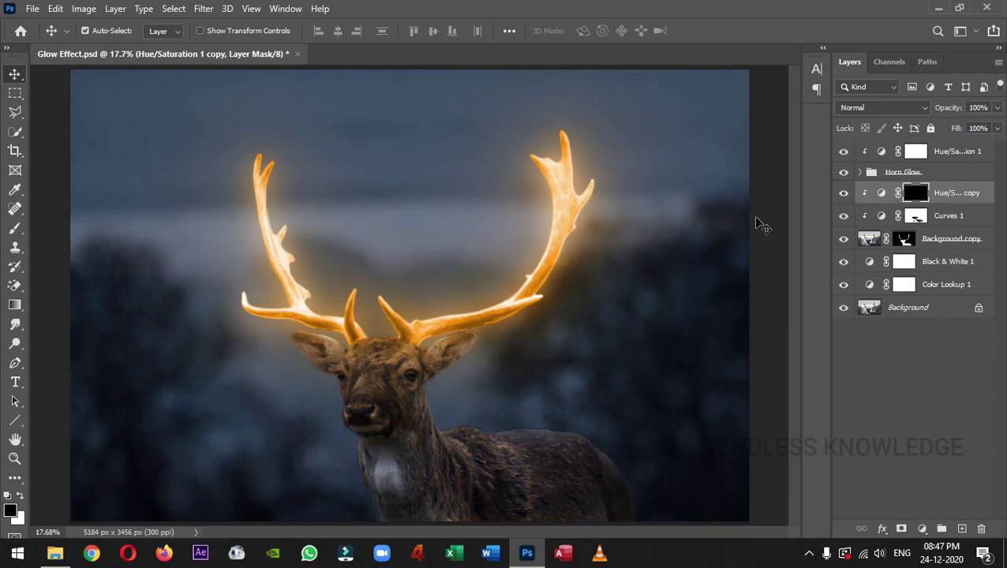
Step: Paint white on the Hue/Saturation copy's mask over the deer's back, head and neck, and lower that layer's opacity
key("b")
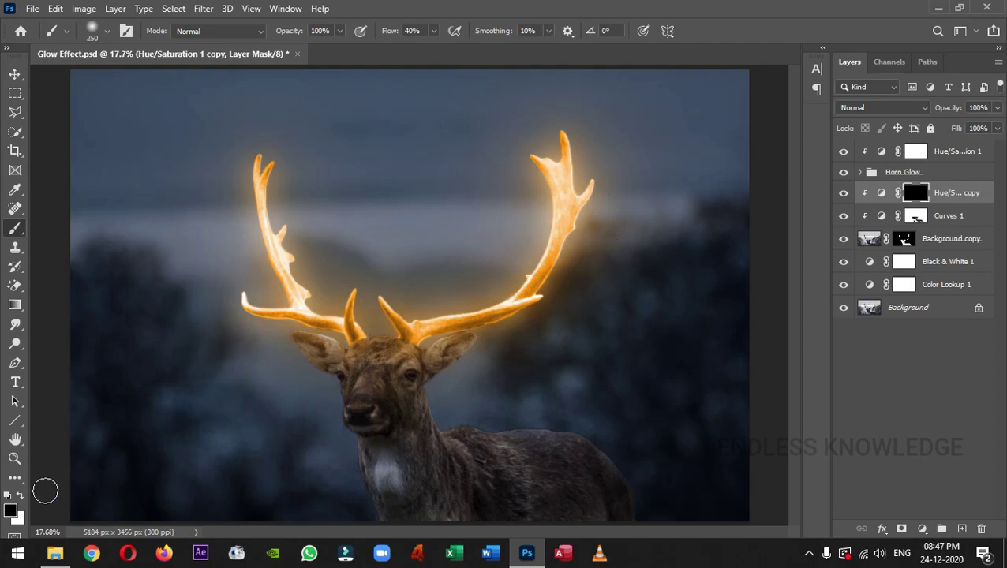
left_click(21, 496)
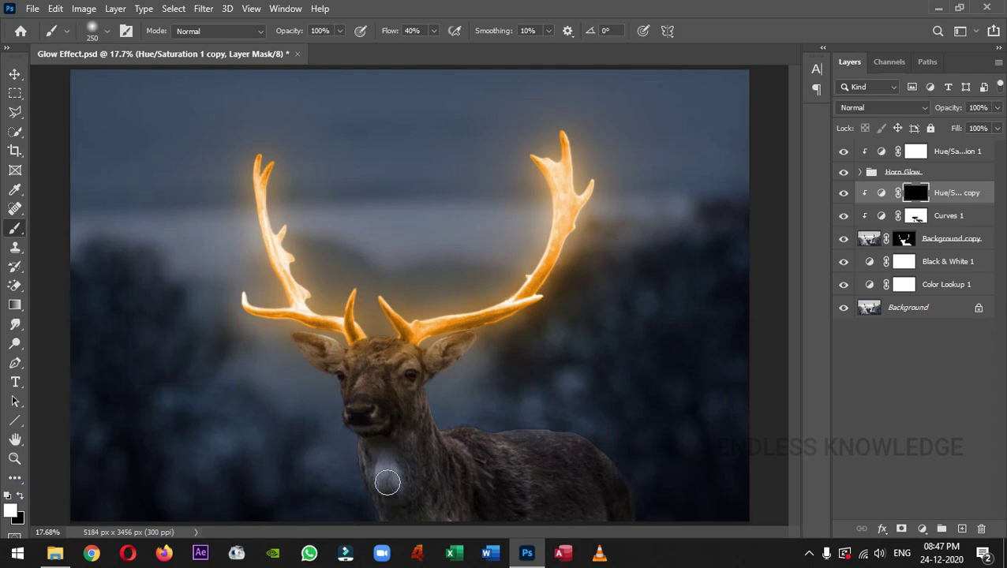
mouse_move(448, 433)
left_mouse_down()
mouse_move(490, 438)
mouse_move(513, 475)
mouse_move(525, 459)
mouse_move(498, 437)
mouse_move(556, 439)
mouse_move(614, 472)
mouse_move(511, 450)
mouse_move(546, 465)
mouse_move(541, 452)
mouse_move(565, 465)
mouse_move(481, 463)
mouse_move(521, 451)
left_mouse_up()
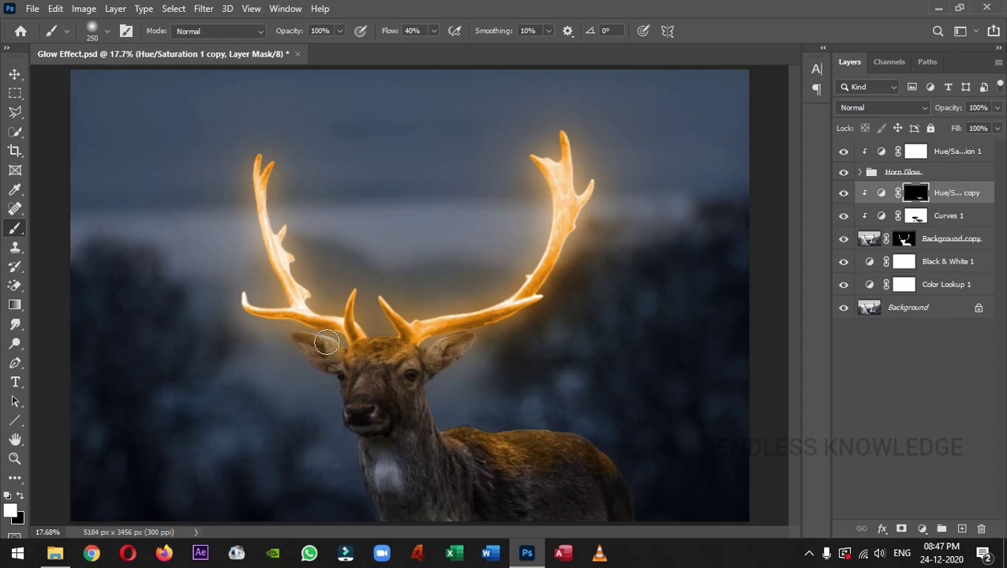
mouse_move(326, 360)
left_mouse_down()
mouse_move(469, 341)
mouse_move(429, 375)
left_mouse_up()
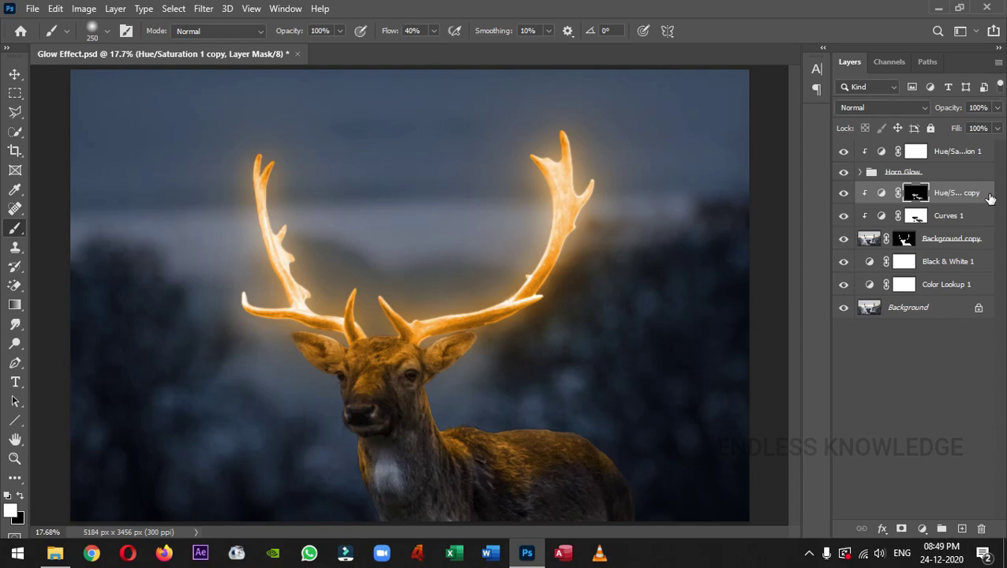
left_click_drag(998, 108, 988, 128)
key("Return")
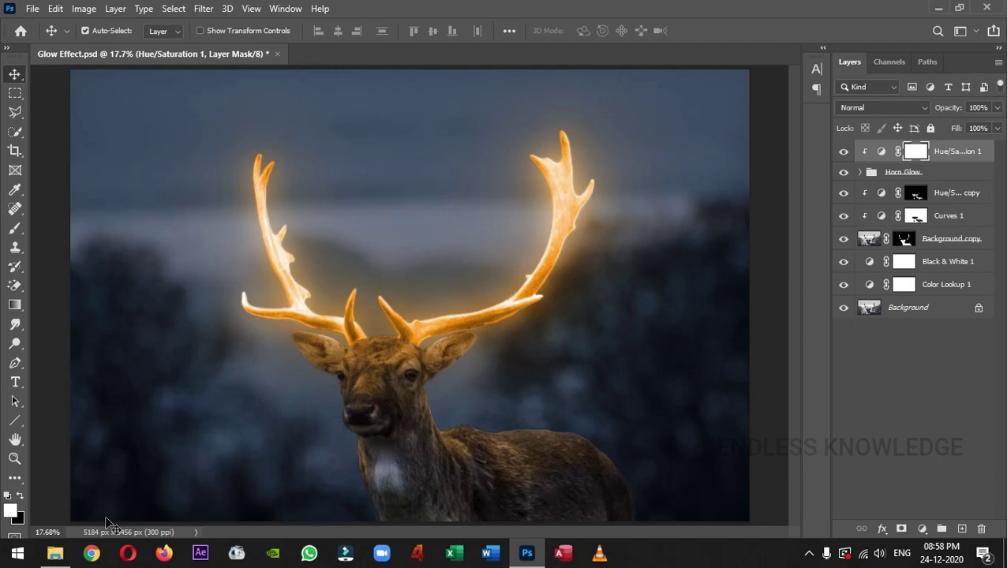
Step: Place the starry-sky-1655503 image from File Explorer over the whole canvas as the topmost layer and set its blend mode to Screen
left_click(54, 553)
left_click_drag(435, 133, 416, 283)
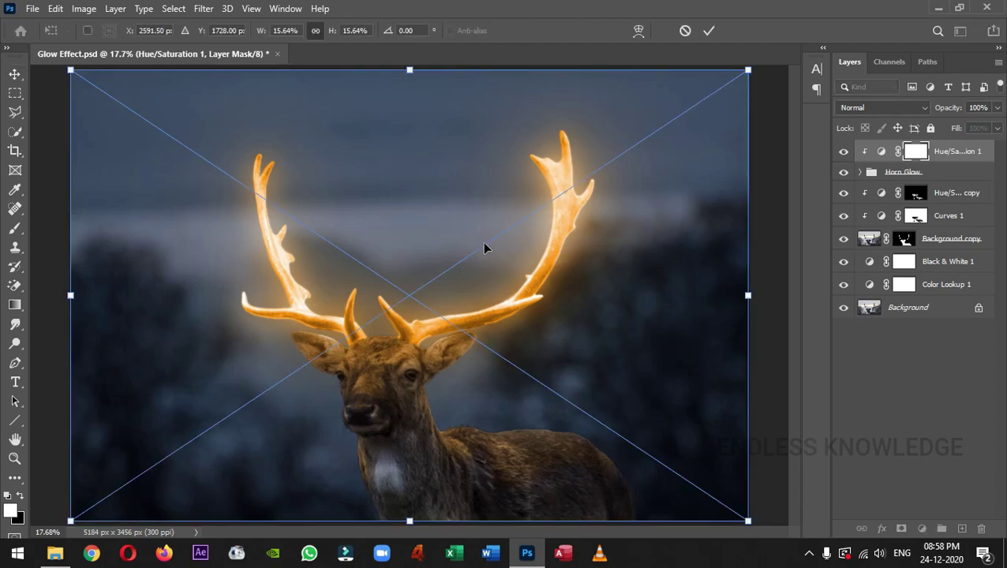
key("Return")
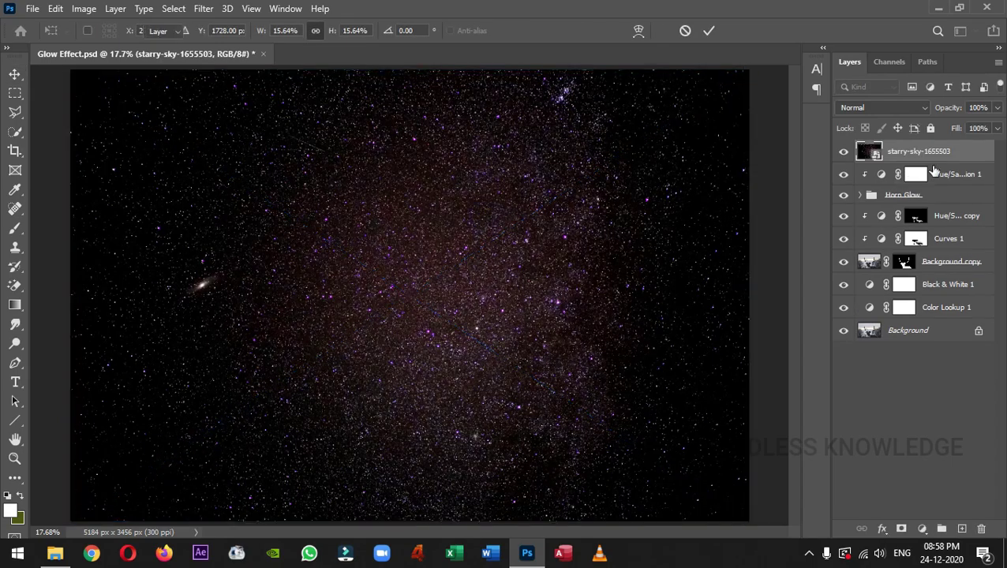
left_click(924, 107)
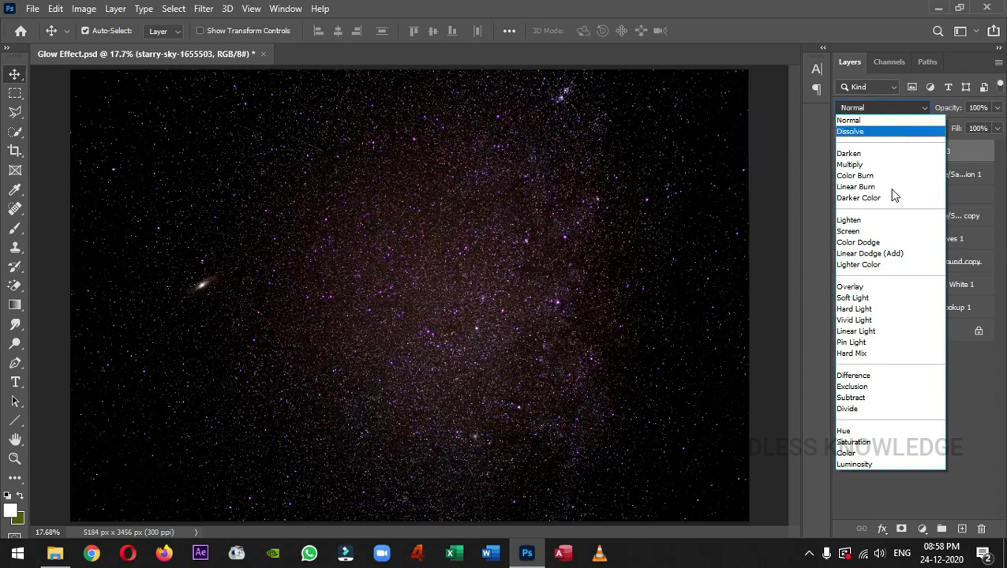
left_click(864, 232)
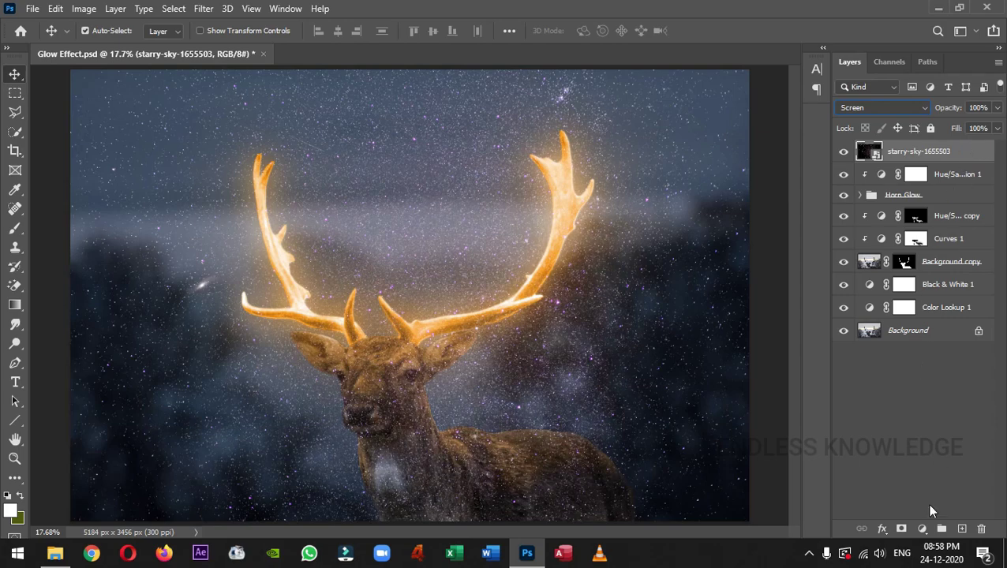
Step: Add a layer mask to the starry-sky layer, invert it to black and paint white along both antlers to reveal the stars
left_click(902, 529)
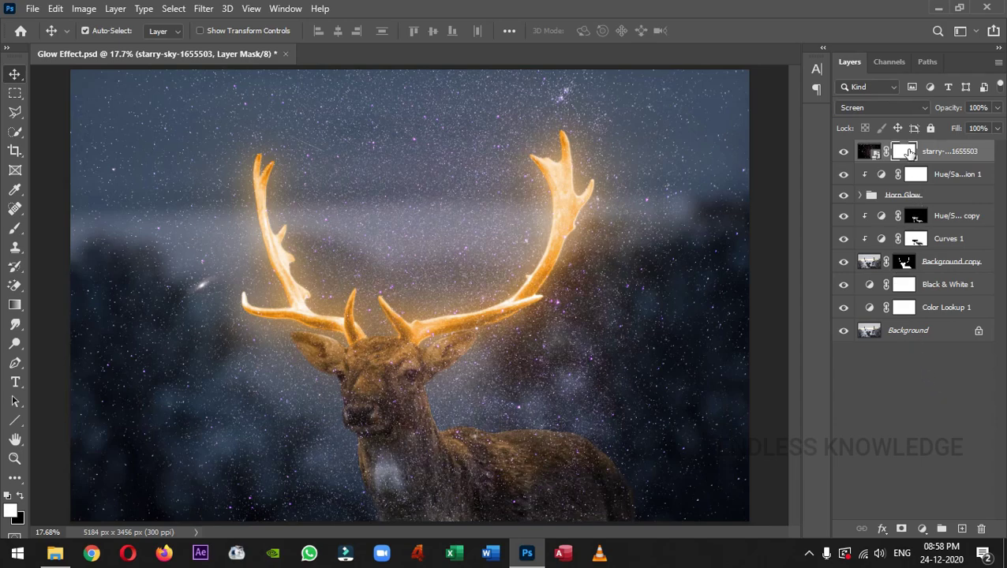
key("ctrl")
key("ctrl+i")
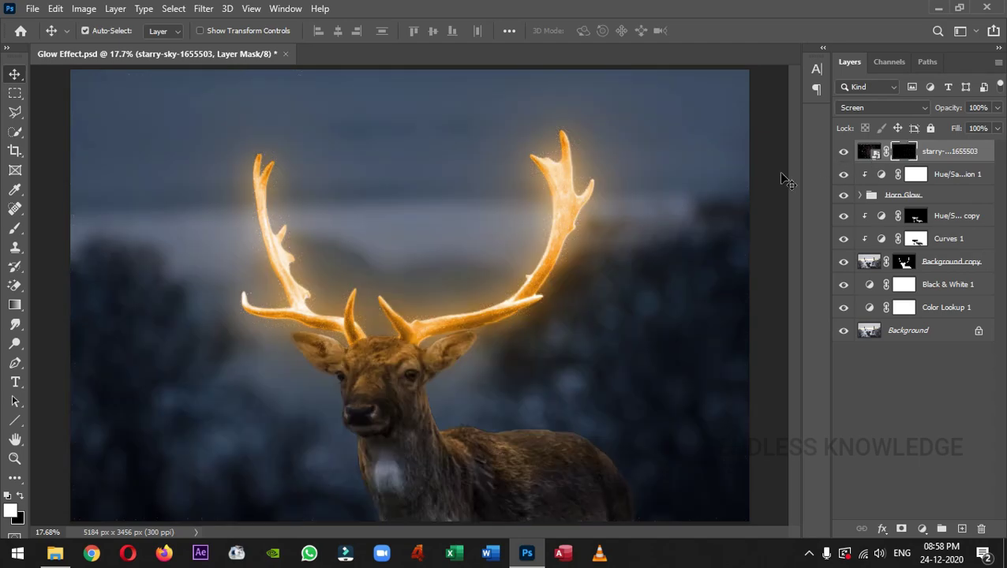
key("b")
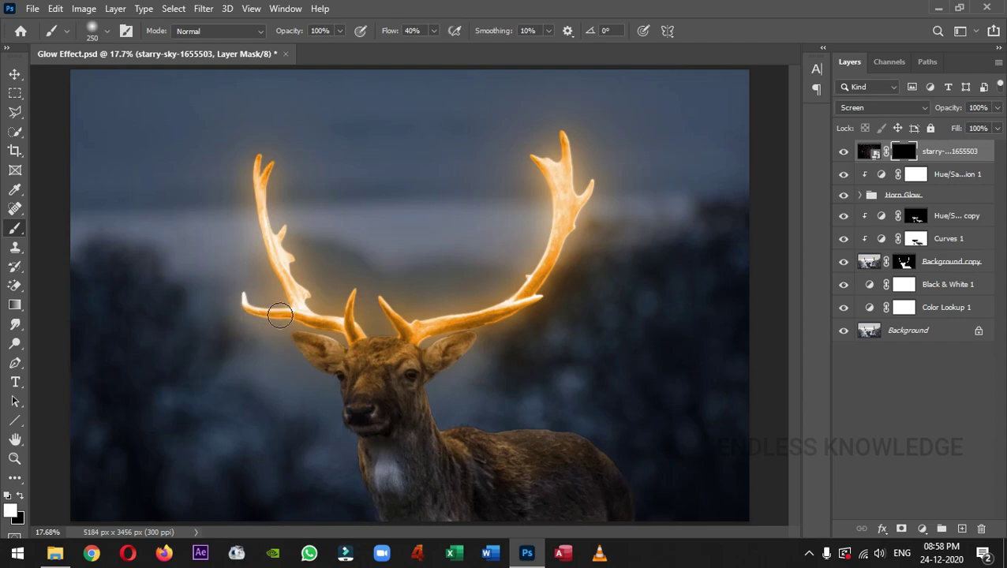
mouse_move(353, 338)
left_mouse_down()
mouse_move(354, 293)
mouse_move(331, 312)
left_mouse_up()
mouse_move(312, 315)
left_mouse_down()
mouse_move(291, 287)
mouse_move(254, 168)
mouse_move(286, 266)
left_mouse_up()
mouse_move(379, 302)
left_mouse_down()
mouse_move(456, 320)
mouse_move(524, 294)
mouse_move(582, 189)
mouse_move(562, 134)
mouse_move(568, 184)
left_mouse_up()
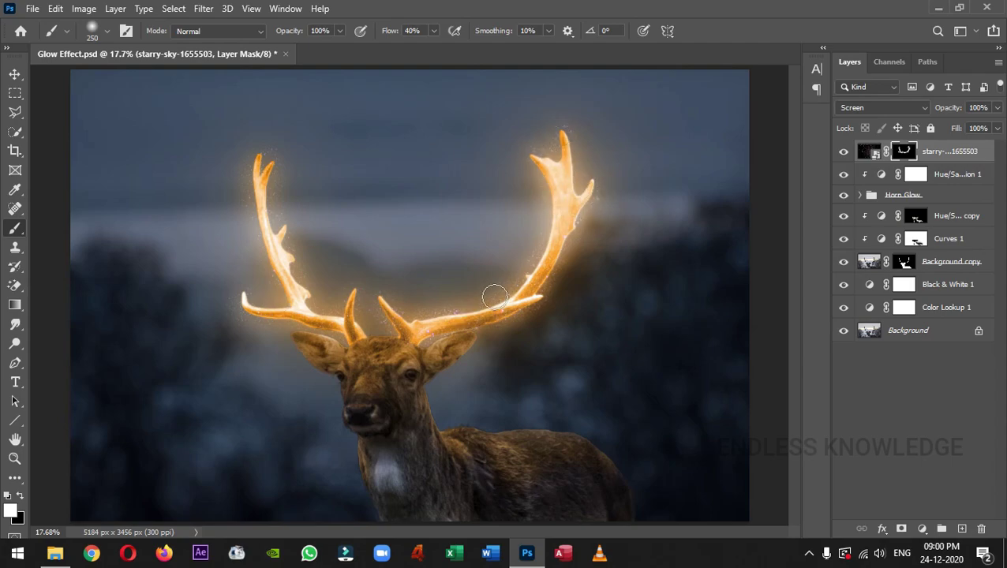
Step: Set the starry-sky layer's opacity to 77%, select its image instead of the mask and switch to the Move tool
left_click(998, 108)
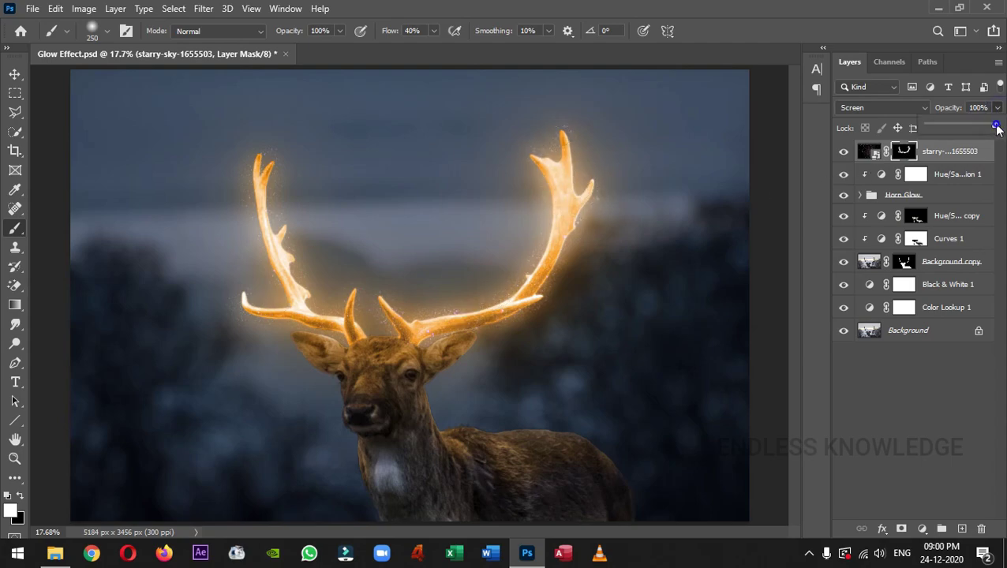
left_click_drag(998, 126, 979, 129)
left_click(869, 150)
key("v")
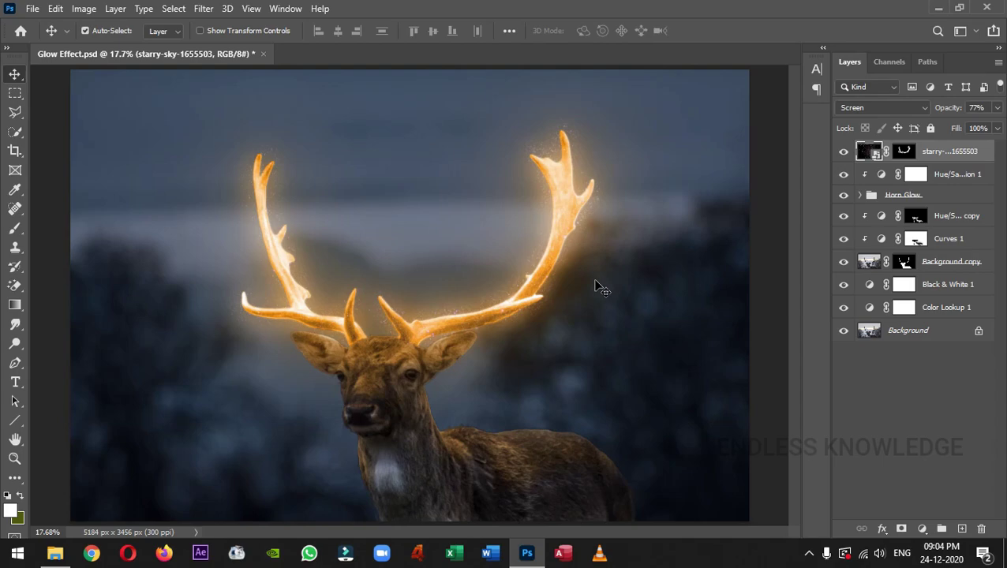
Step: Add a Color Lookup adjustment above the starry-sky layer with the LateSunset.3DL 3D LUT
left_click(923, 529)
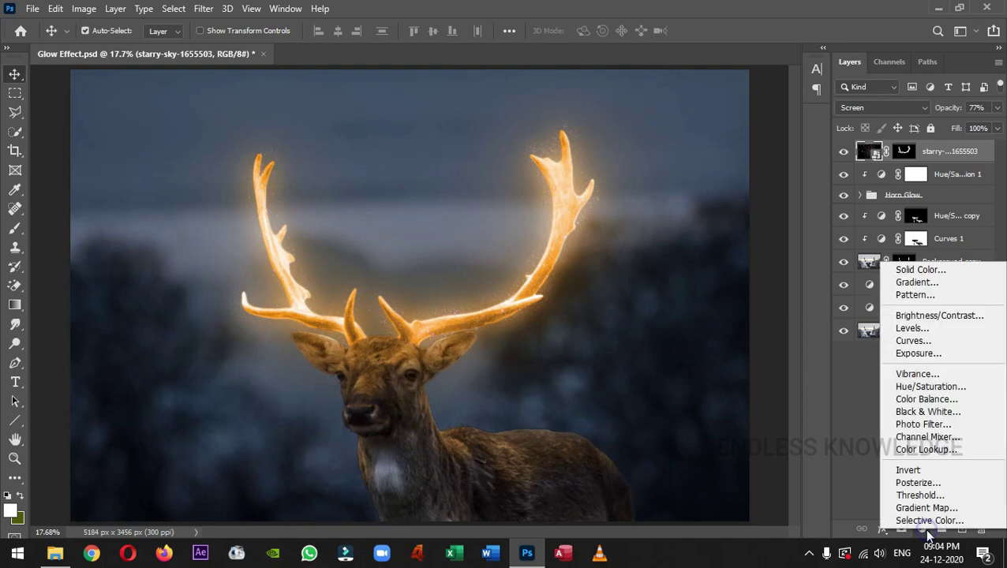
left_click(944, 450)
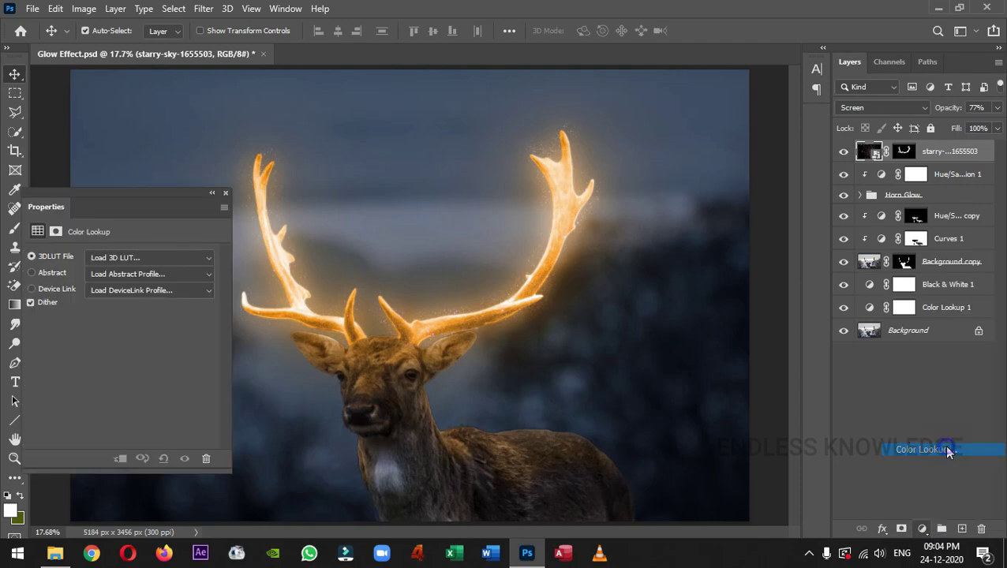
left_click(210, 262)
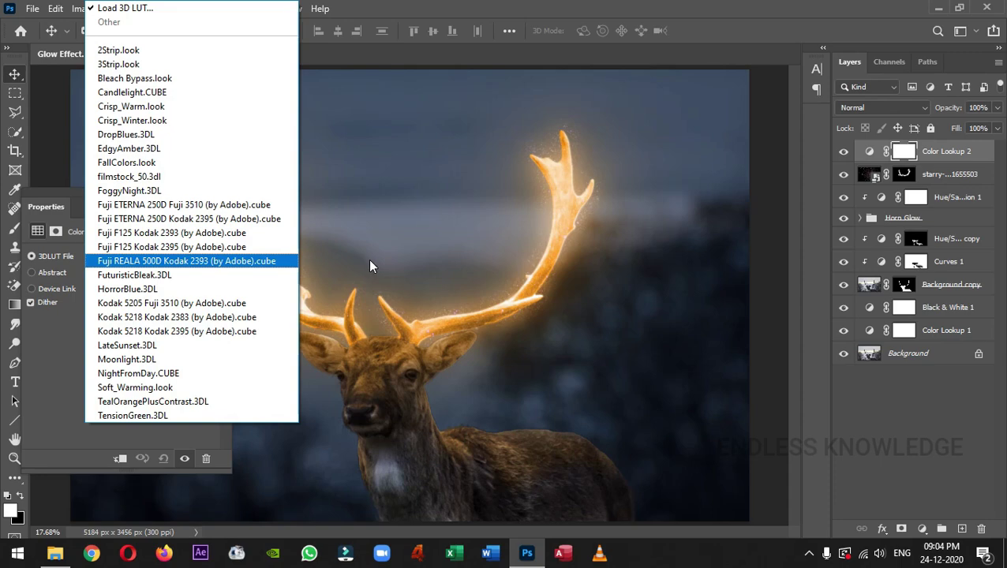
left_click(148, 345)
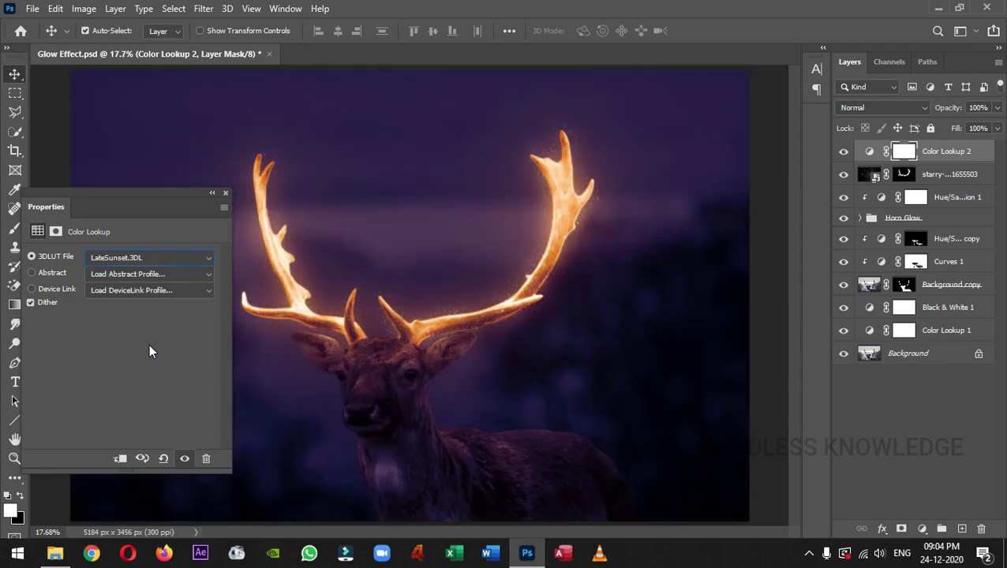
Step: Try the HorrorBlue.3DL, filmstock_50.3dl, EdgyAmber.3DL and Crisp_Warm.look 3D LUTs on the Color Lookup 2 adjustment
left_click(209, 258)
left_click(155, 289)
left_click(207, 259)
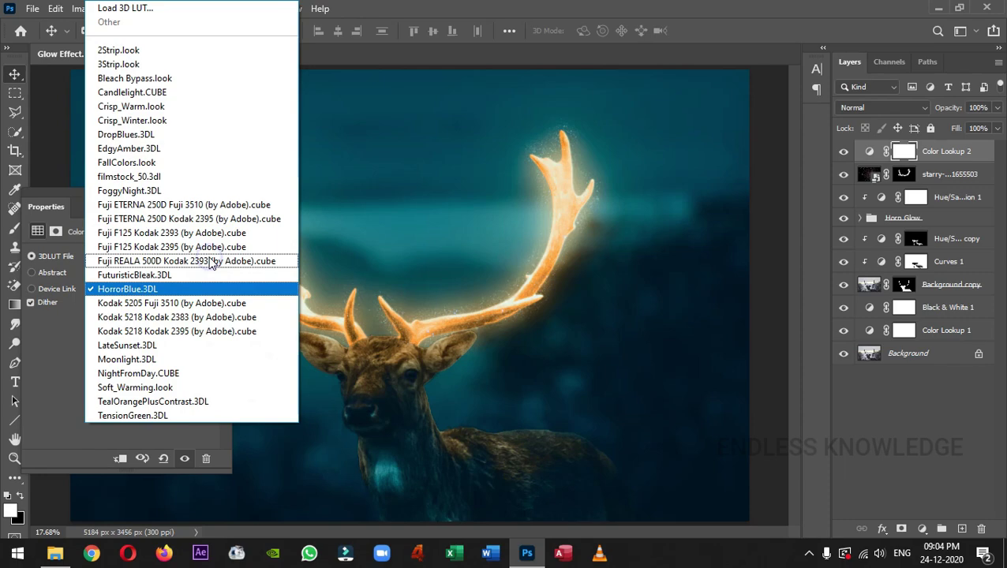
left_click(175, 176)
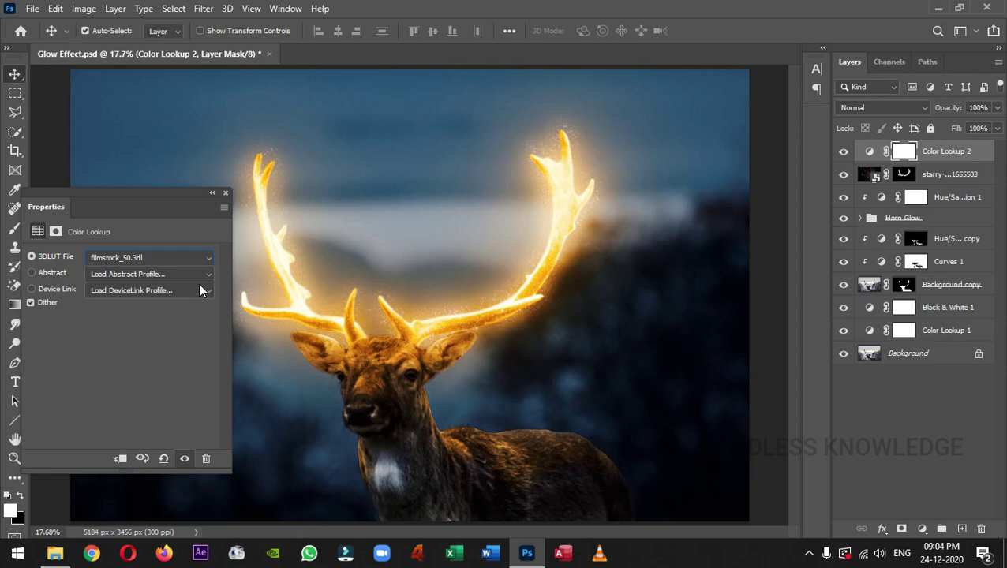
left_click(208, 260)
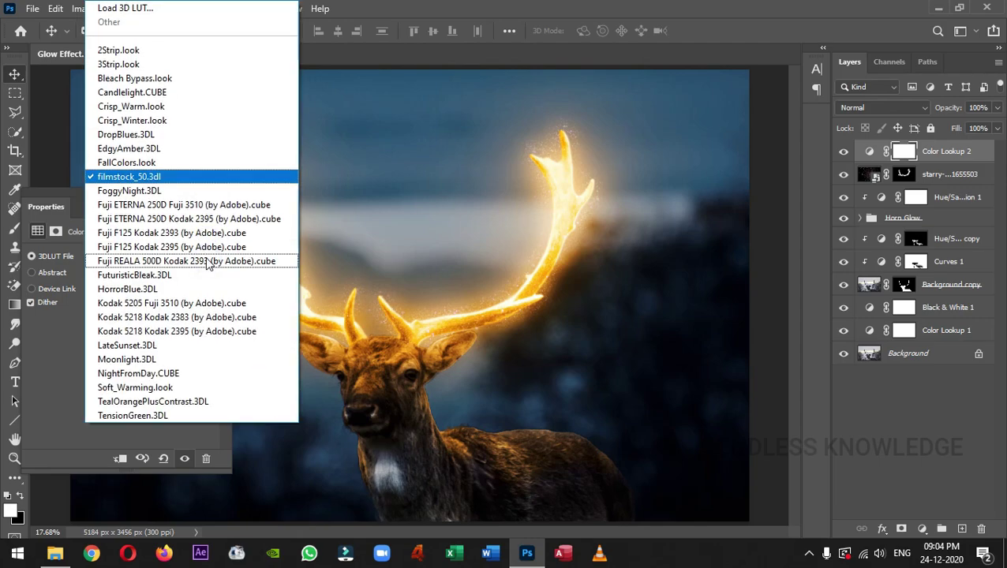
left_click(148, 149)
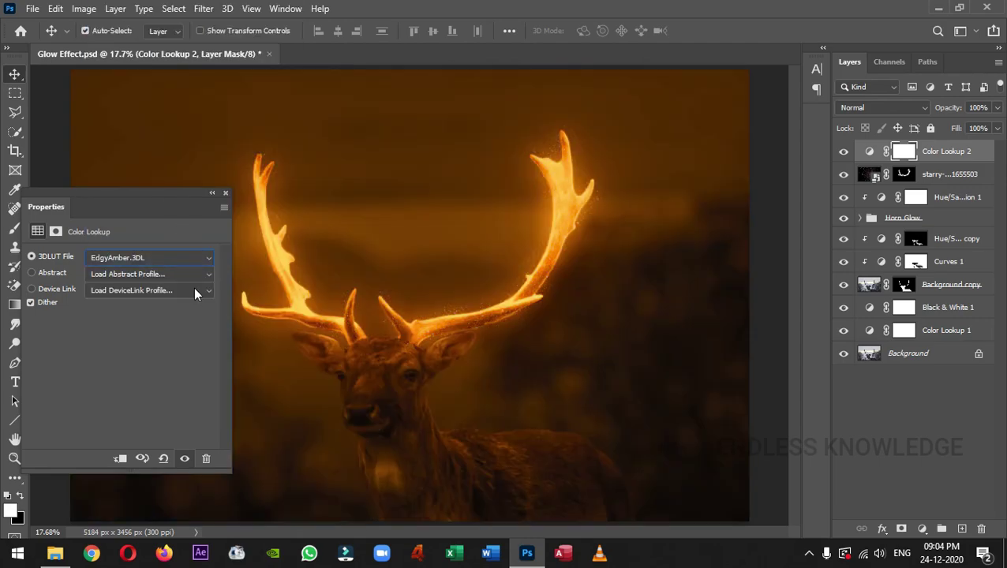
left_click(209, 259)
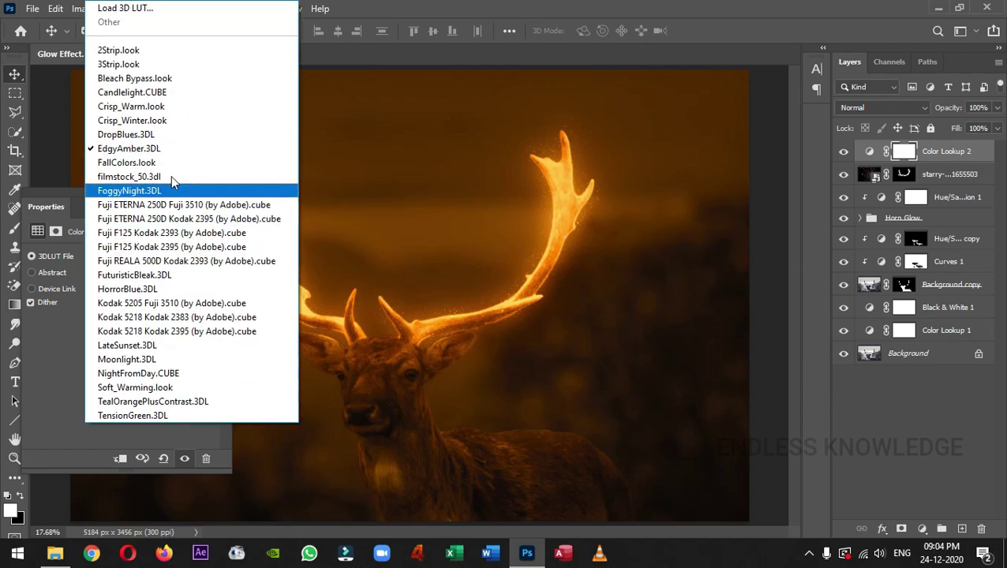
left_click(156, 107)
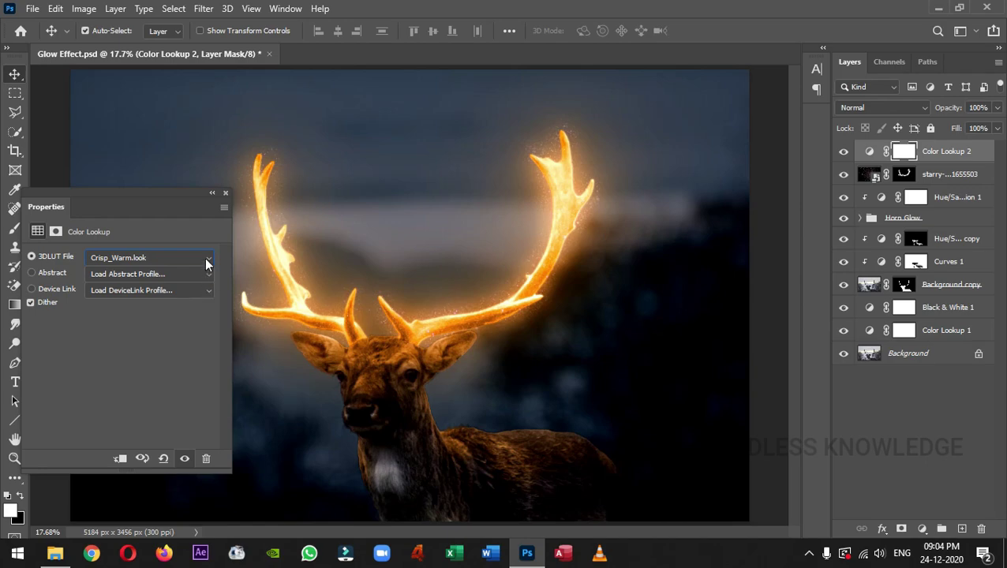
Step: Set the Color Lookup 2 adjustment's 3D LUT to filmstock_50.3dl
left_click(208, 259)
left_click(158, 176)
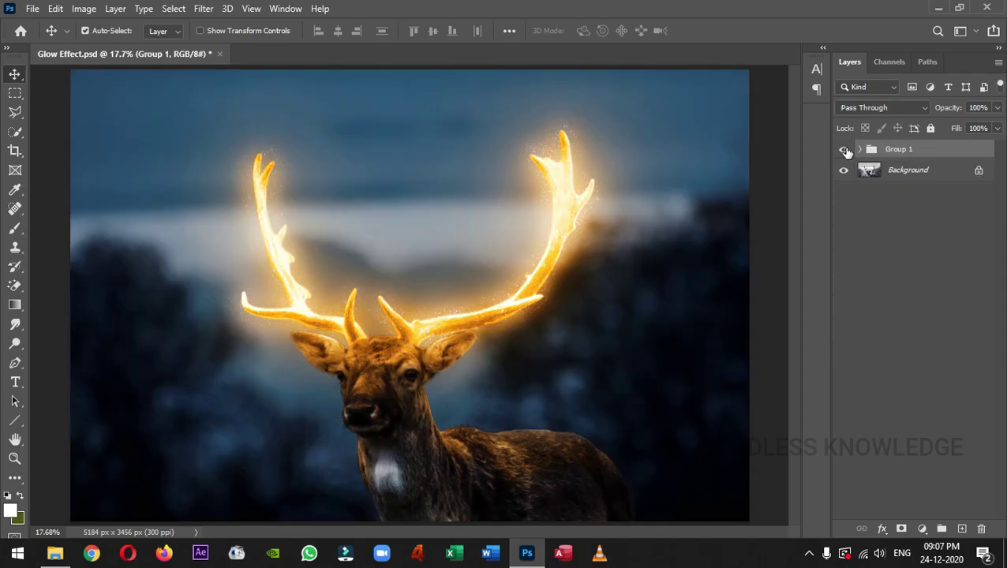
Step: Toggle the visibility of Group 1 to compare the glow effect with the original deer photo, leaving the group shown
left_click(844, 149)
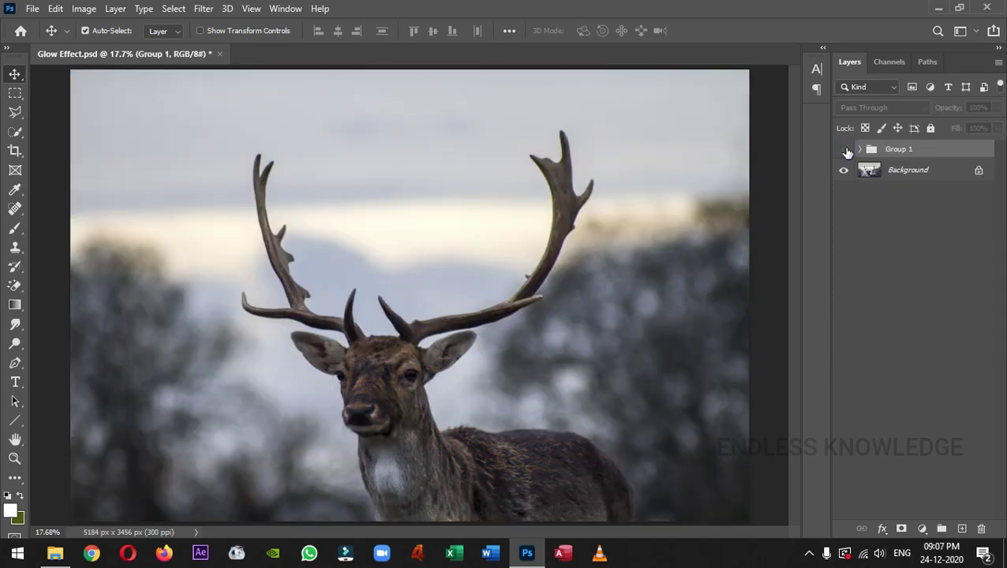
left_click(845, 150)
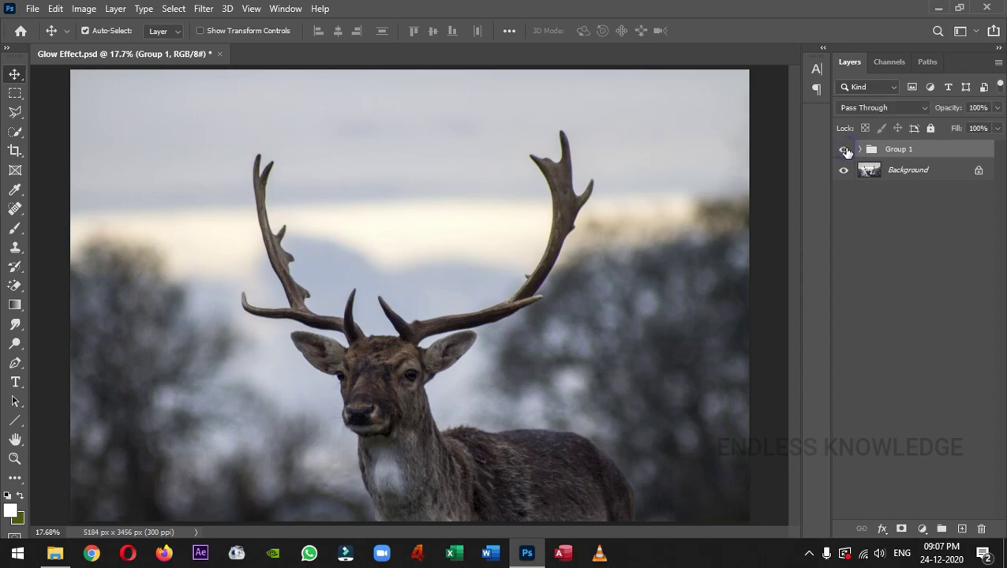
left_click(844, 150)
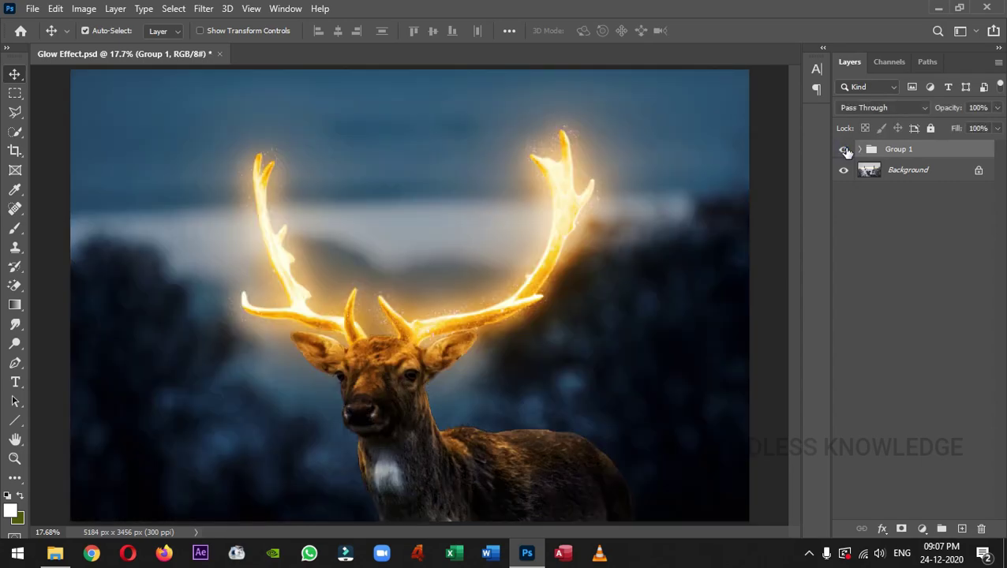
left_click(845, 150)
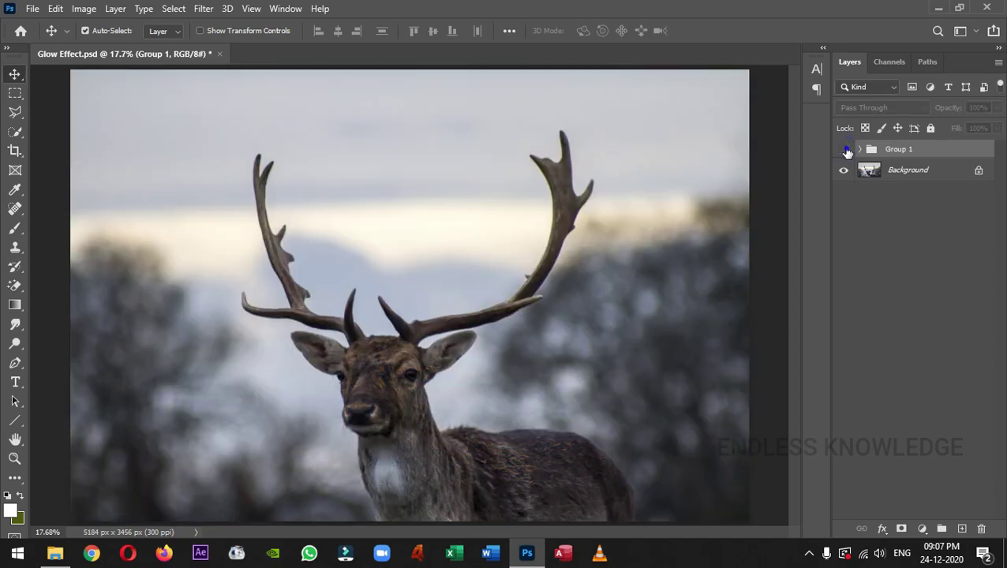
left_click(845, 150)
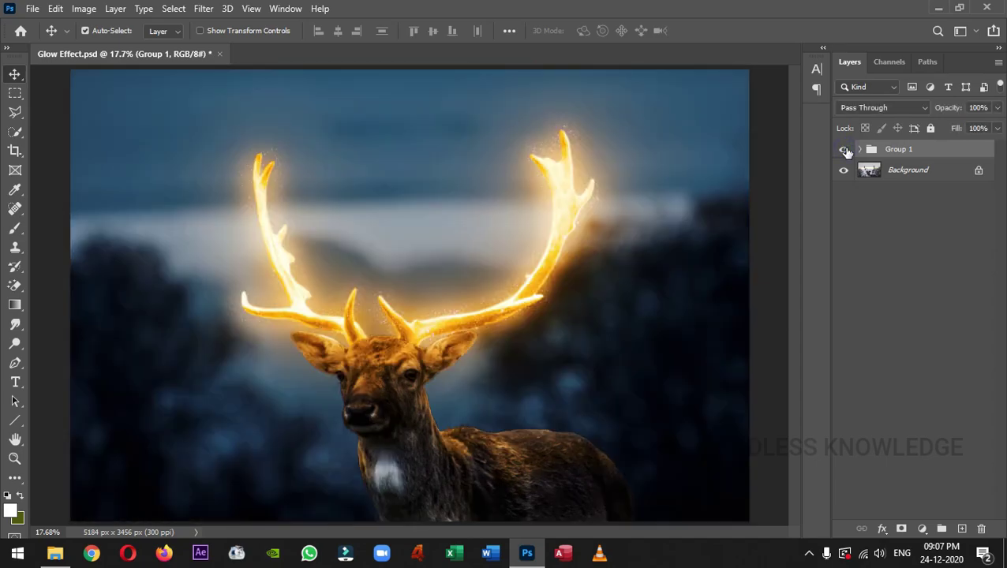